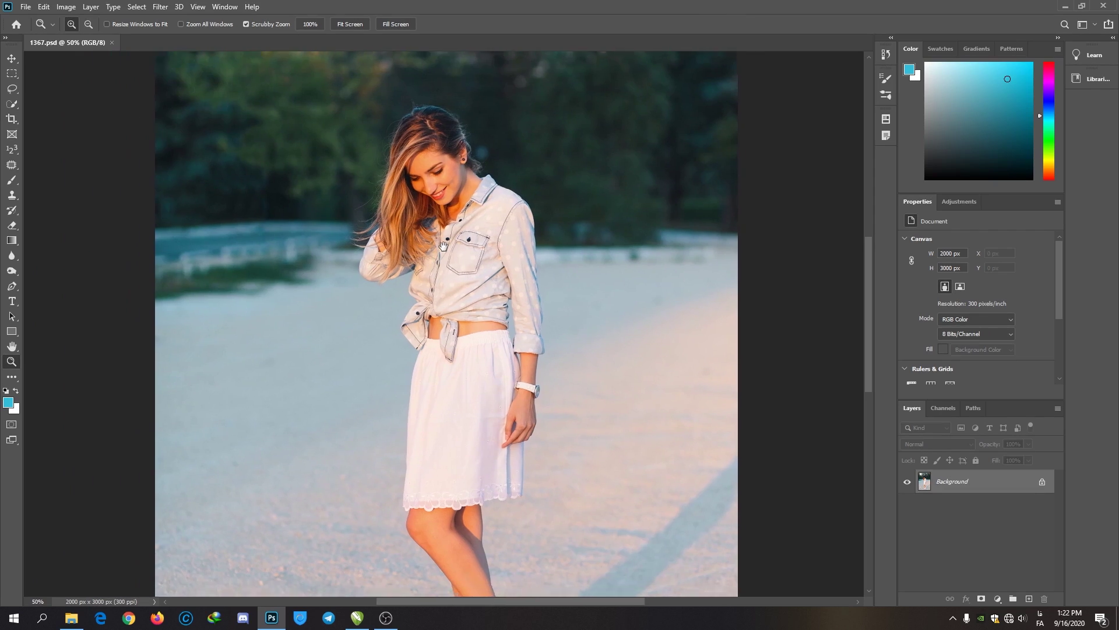
# Step: Select the woman's hair, shirt, skirt, arm, legs and shoes with the Quick Selection tool
pyautogui.press('w')
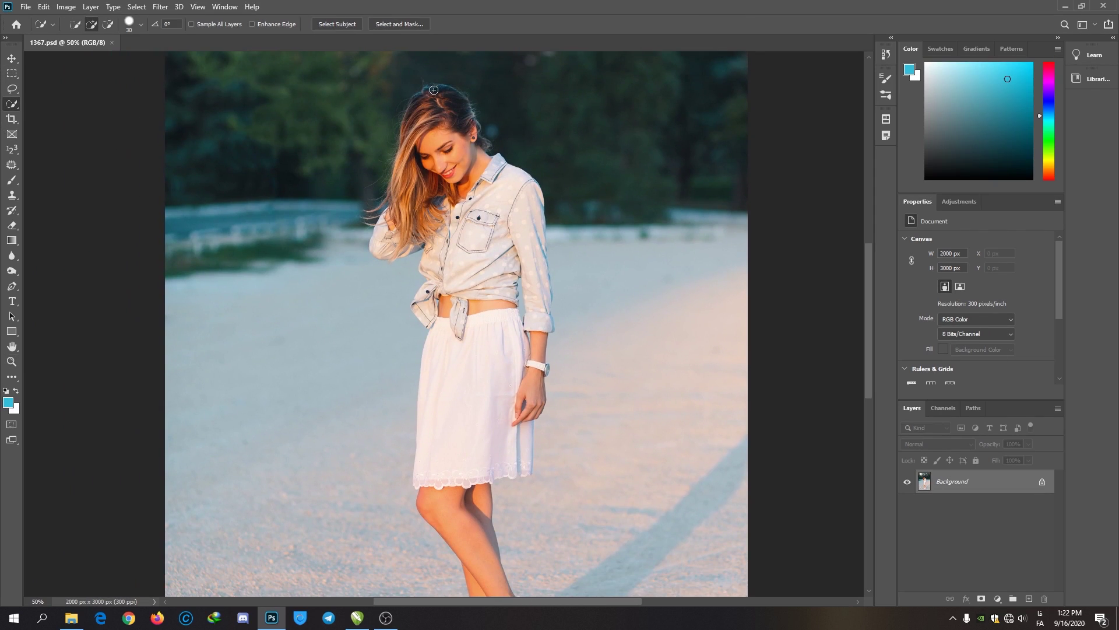
pyautogui.click(385, 618)
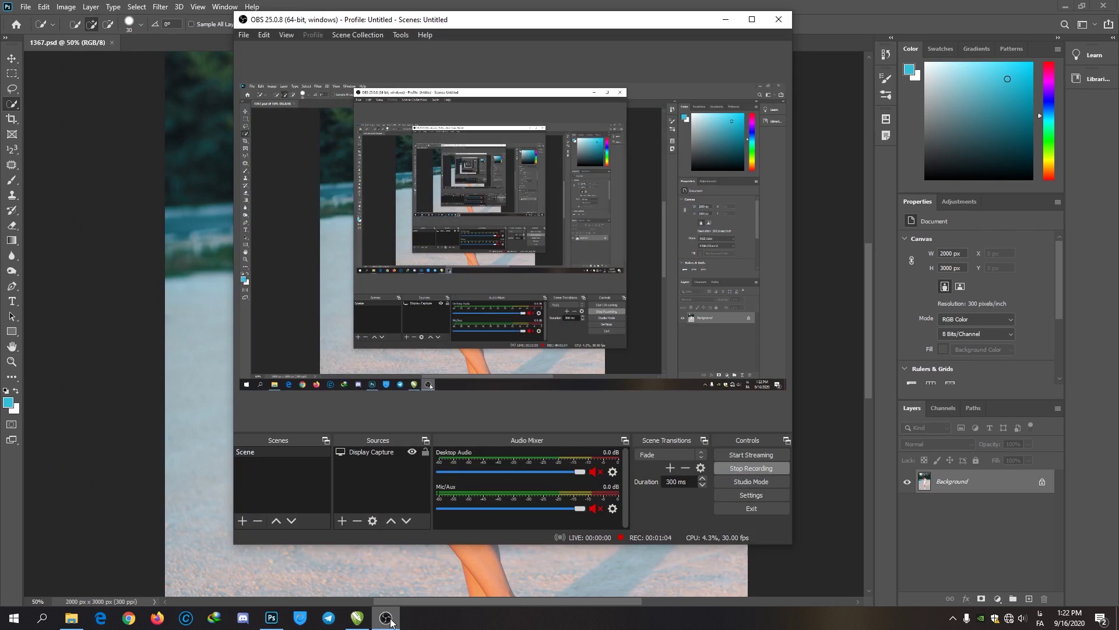
pyautogui.click(385, 618)
pyautogui.moveTo(434, 108)
pyautogui.mouseDown()
pyautogui.moveTo(459, 168)
pyautogui.moveTo(474, 338)
pyautogui.mouseUp()
pyautogui.moveTo(435, 97)
pyautogui.mouseDown()
pyautogui.moveTo(399, 121)
pyautogui.moveTo(416, 102)
pyautogui.moveTo(407, 155)
pyautogui.mouseUp()
pyautogui.moveTo(401, 199); pyautogui.dragTo(382, 248)
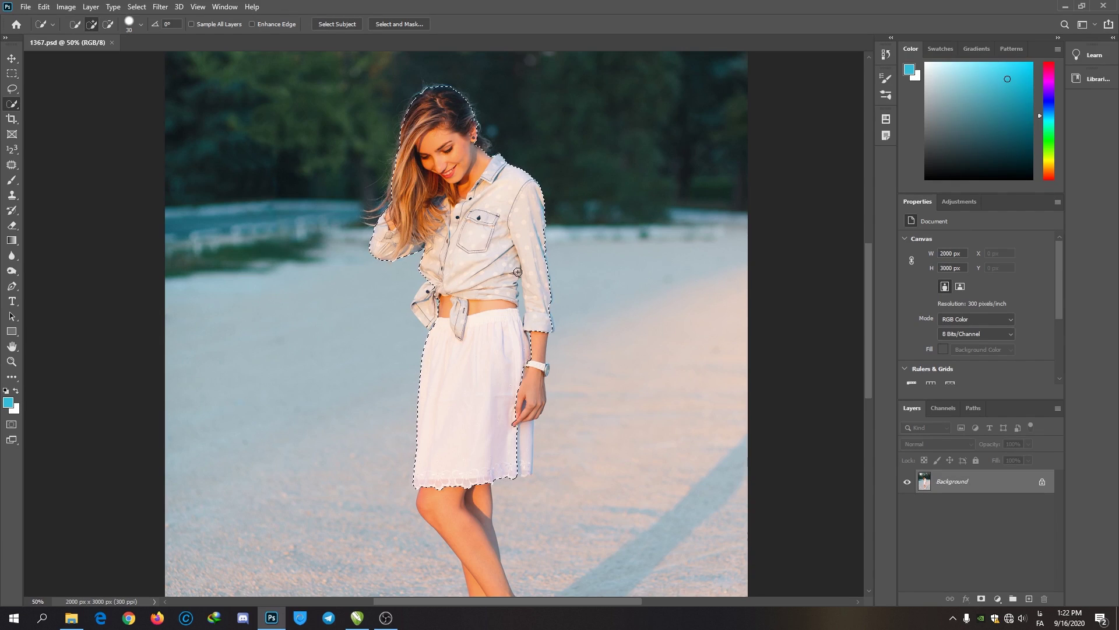
pyautogui.moveTo(531, 344)
pyautogui.mouseDown()
pyautogui.moveTo(498, 257)
pyautogui.moveTo(539, 250)
pyautogui.moveTo(578, 165)
pyautogui.moveTo(576, 219)
pyautogui.moveTo(537, 220)
pyautogui.moveTo(507, 298)
pyautogui.moveTo(515, 309)
pyautogui.moveTo(523, 267)
pyautogui.mouseUp()
pyautogui.moveTo(521, 355)
pyautogui.mouseDown()
pyautogui.moveTo(545, 391)
pyautogui.moveTo(536, 367)
pyautogui.moveTo(562, 373)
pyautogui.moveTo(573, 395)
pyautogui.moveTo(578, 385)
pyautogui.moveTo(503, 446)
pyautogui.mouseUp()
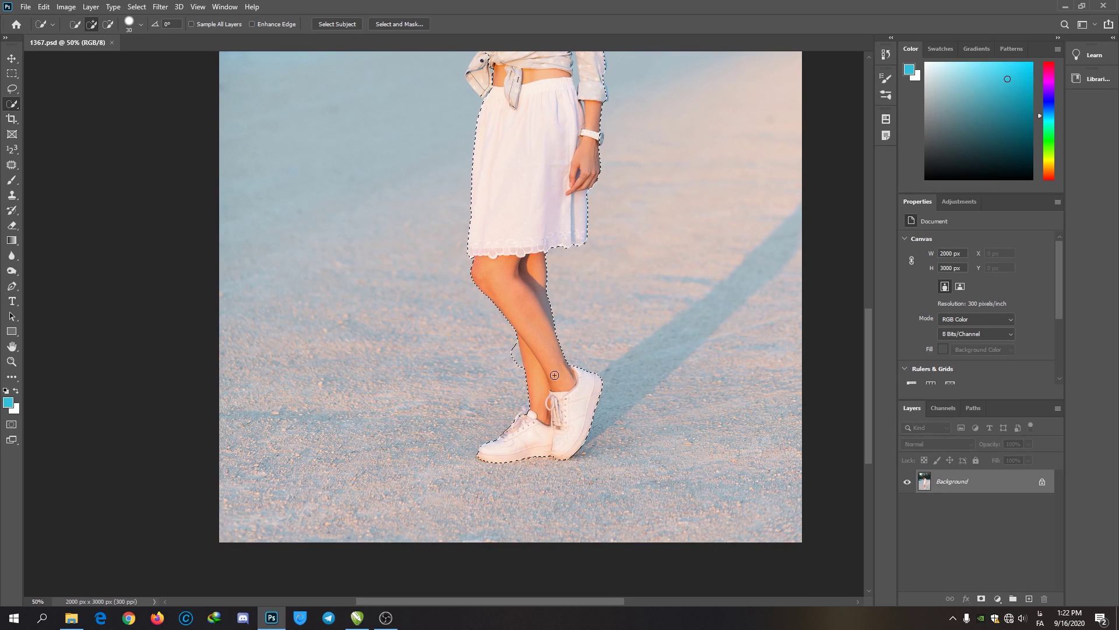
# Step: Brush a patch of ground beside the calf into the selection, and subtract the stray ground back to the leg's edge
pyautogui.moveTo(474, 356)
pyautogui.mouseDown()
pyautogui.moveTo(502, 373)
pyautogui.moveTo(439, 369)
pyautogui.mouseUp()
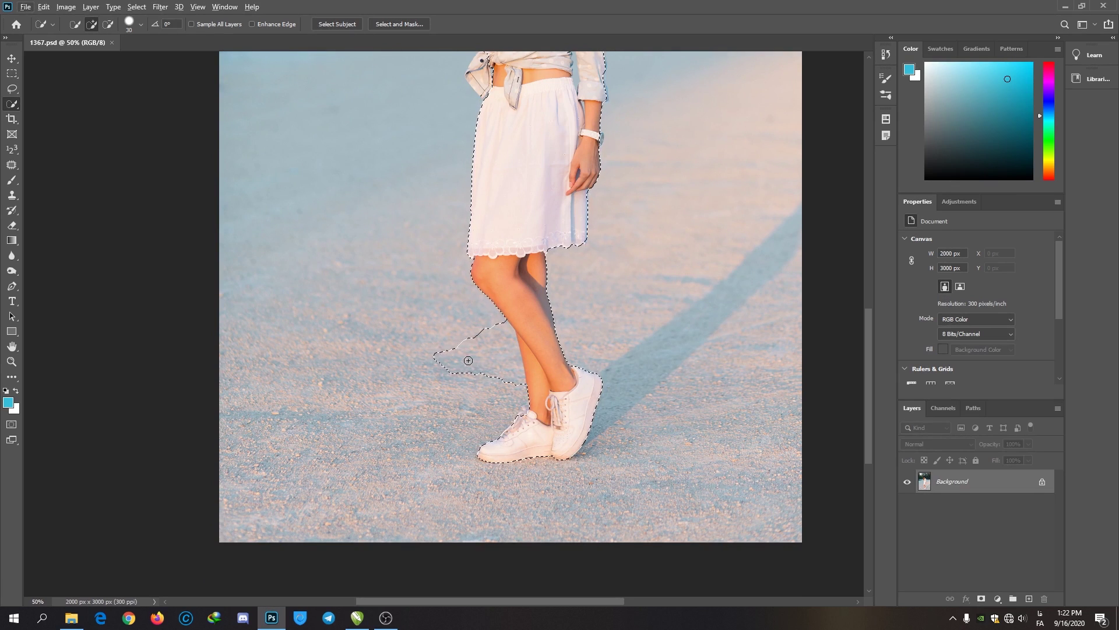
pyautogui.press('alt')
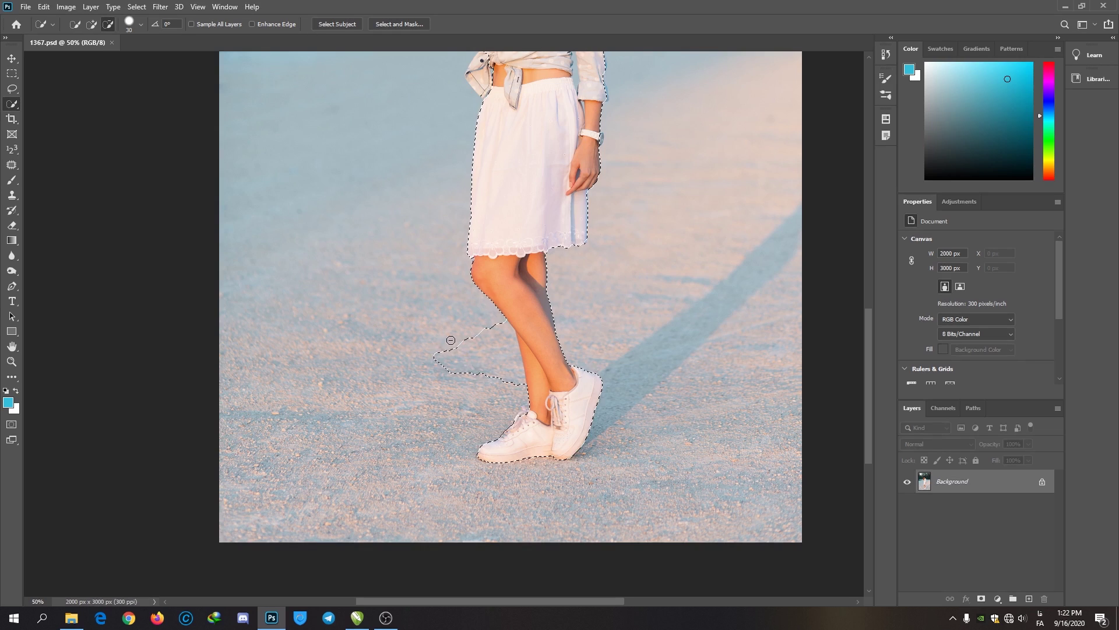
pyautogui.moveTo(447, 372)
pyautogui.mouseDown()
pyautogui.moveTo(470, 366)
pyautogui.moveTo(462, 350)
pyautogui.moveTo(474, 354)
pyautogui.moveTo(472, 364)
pyautogui.moveTo(456, 354)
pyautogui.moveTo(464, 376)
pyautogui.moveTo(459, 355)
pyautogui.moveTo(482, 339)
pyautogui.moveTo(499, 354)
pyautogui.moveTo(485, 368)
pyautogui.moveTo(482, 354)
pyautogui.moveTo(516, 344)
pyautogui.mouseUp()
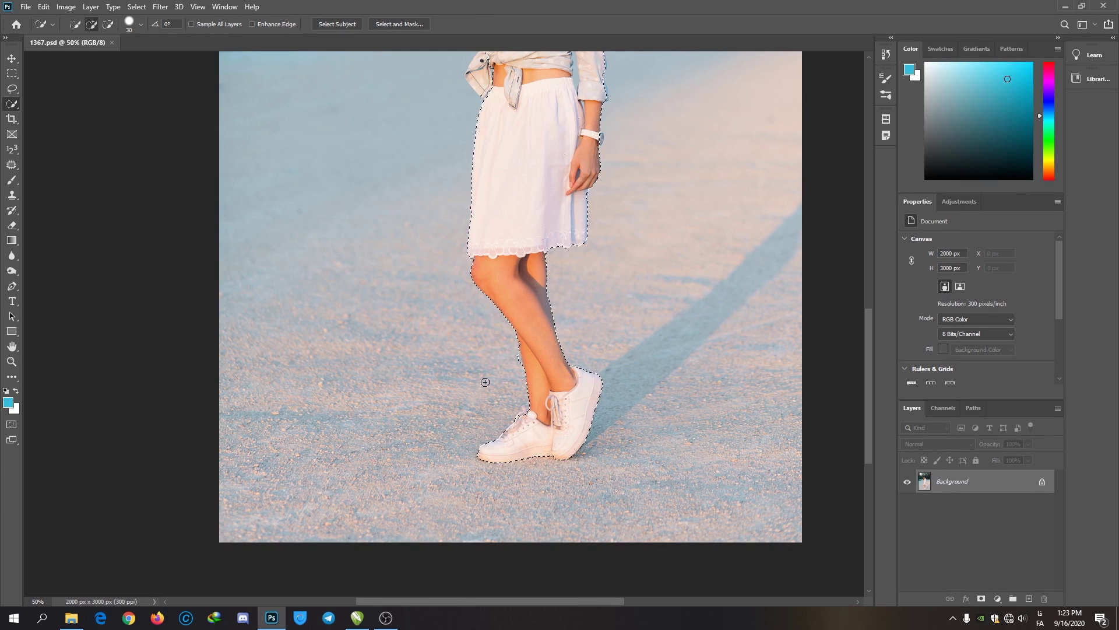
pyautogui.press('alt')
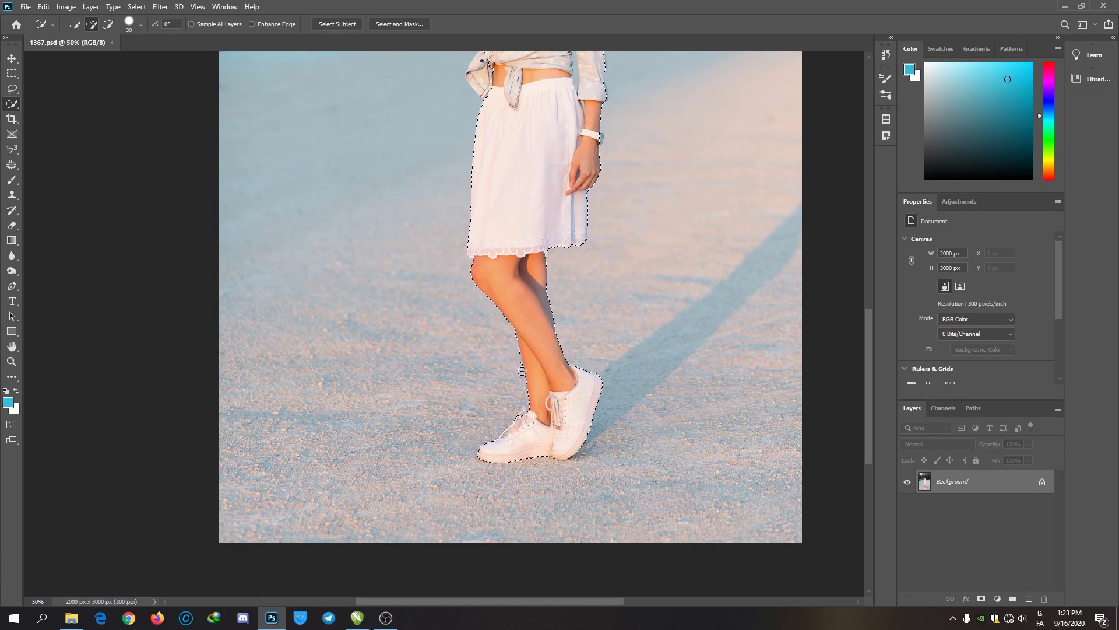
pyautogui.press('alt')
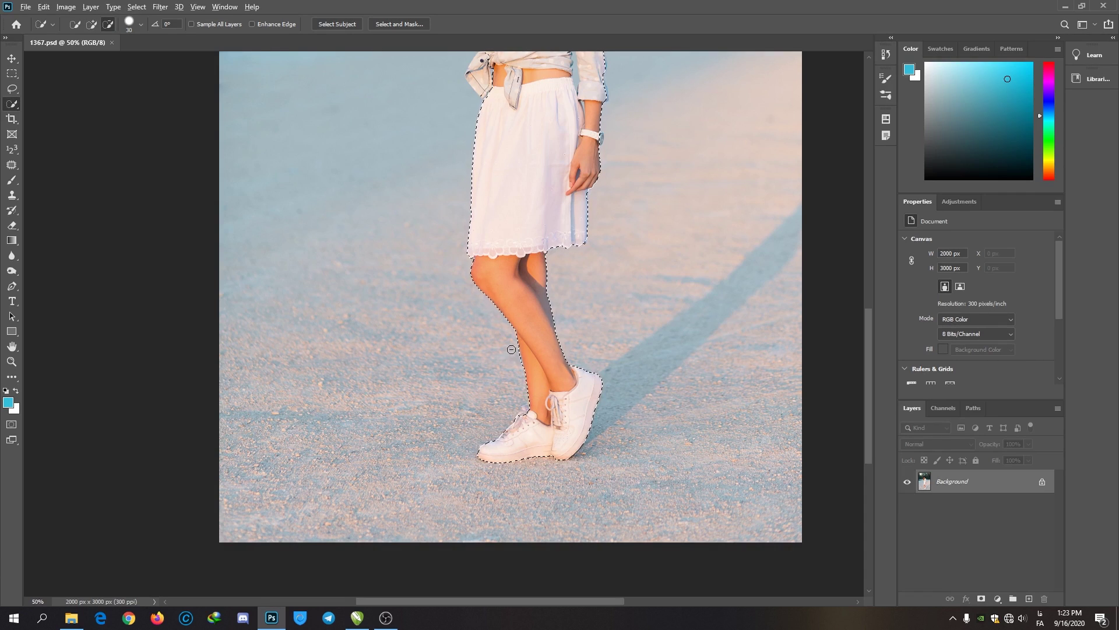
# Step: Brush over the wrist and hand beside the skirt to include them in the selection
pyautogui.moveTo(510, 271); pyautogui.dragTo(478, 347)
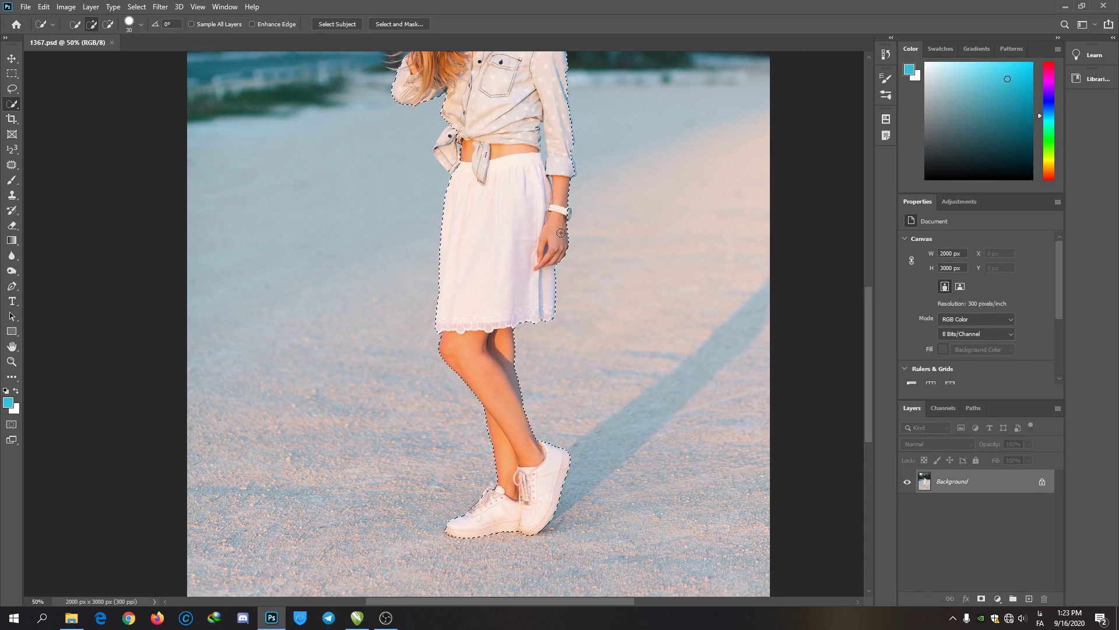
pyautogui.moveTo(565, 213); pyautogui.dragTo(556, 271)
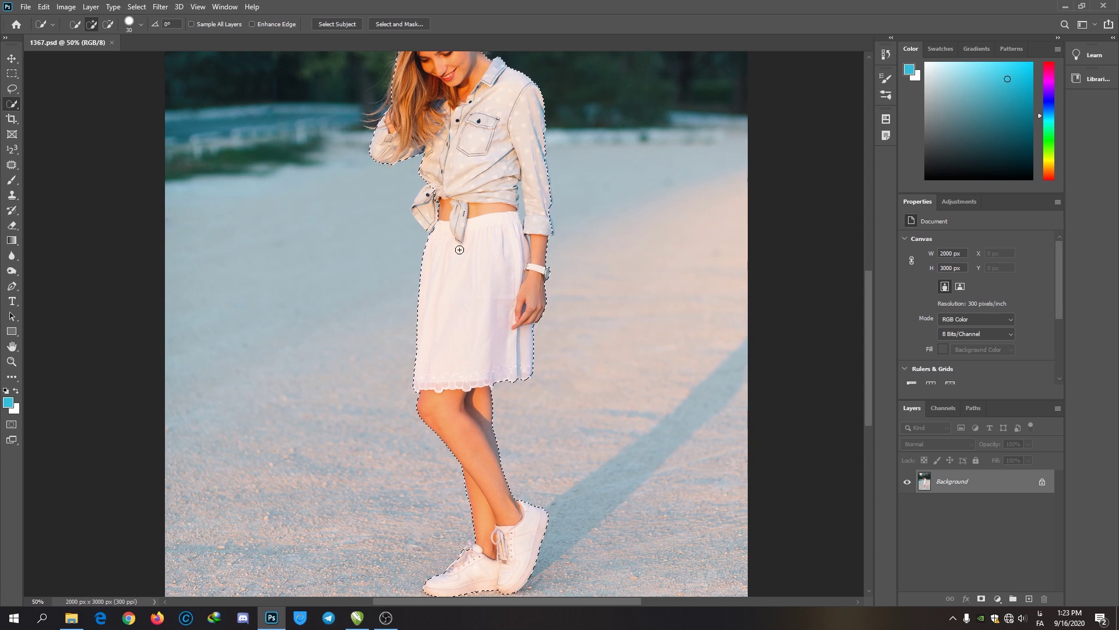
pyautogui.moveTo(440, 135); pyautogui.dragTo(467, 260)
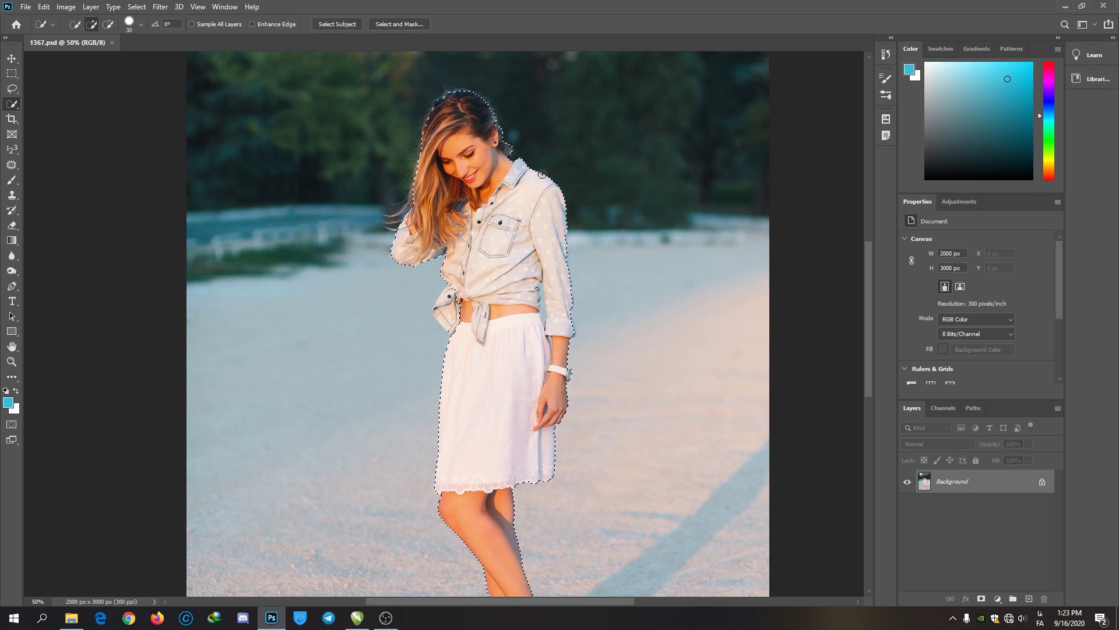
# Step: Add the loose shirt tail with the dark button beside the waist knot to the selection
pyautogui.press('z')
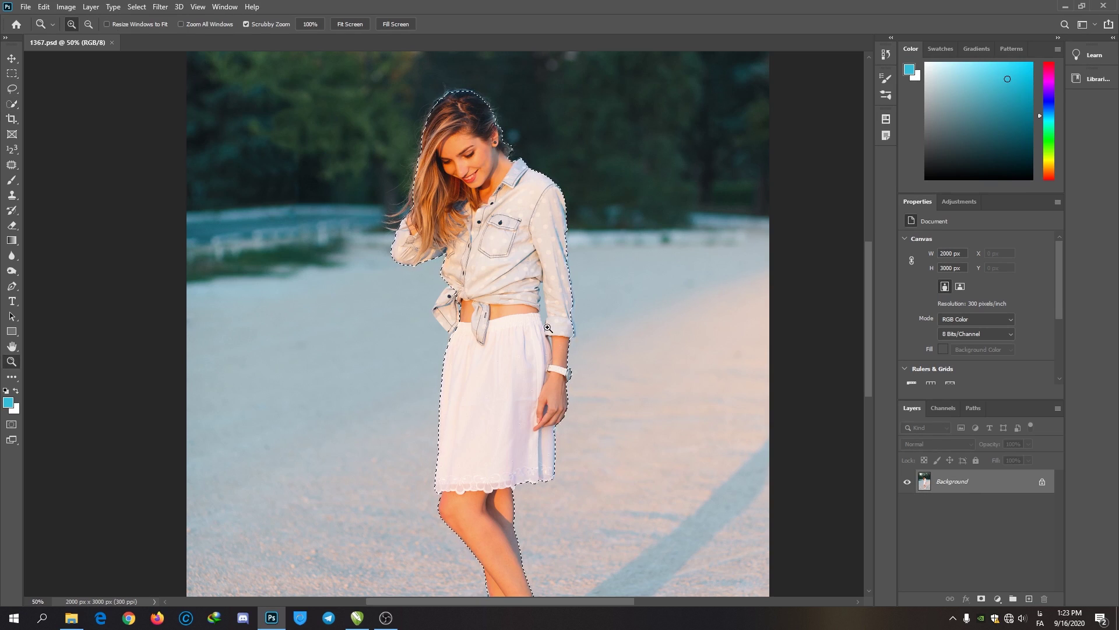
pyautogui.click(548, 326)
pyautogui.click(548, 325)
pyautogui.click(548, 326)
pyautogui.click(548, 326)
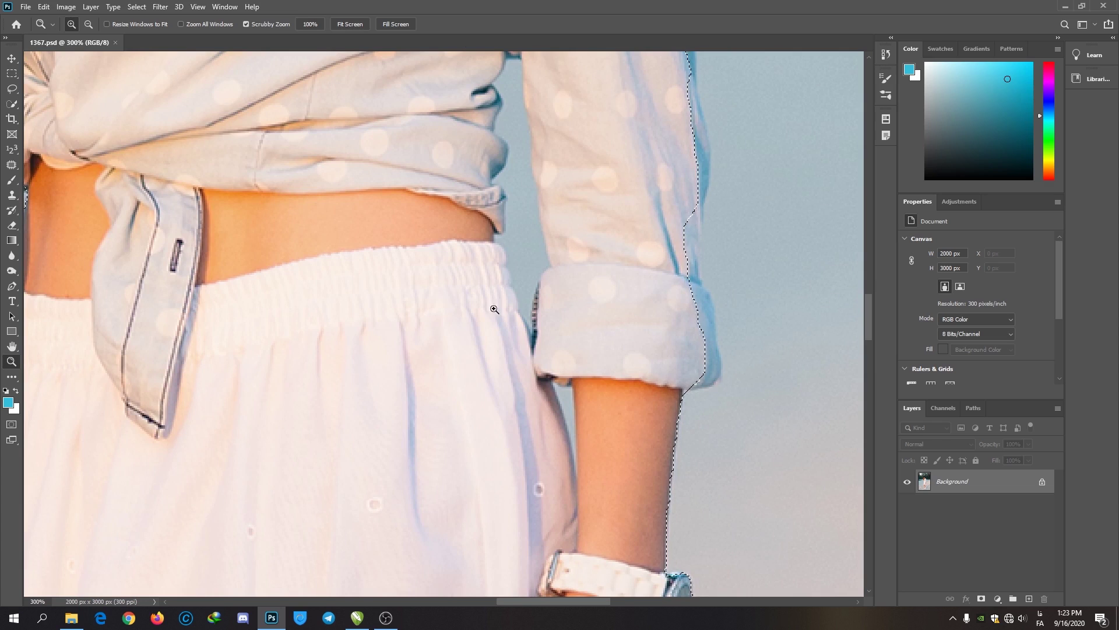
pyautogui.moveTo(568, 307); pyautogui.dragTo(644, 442)
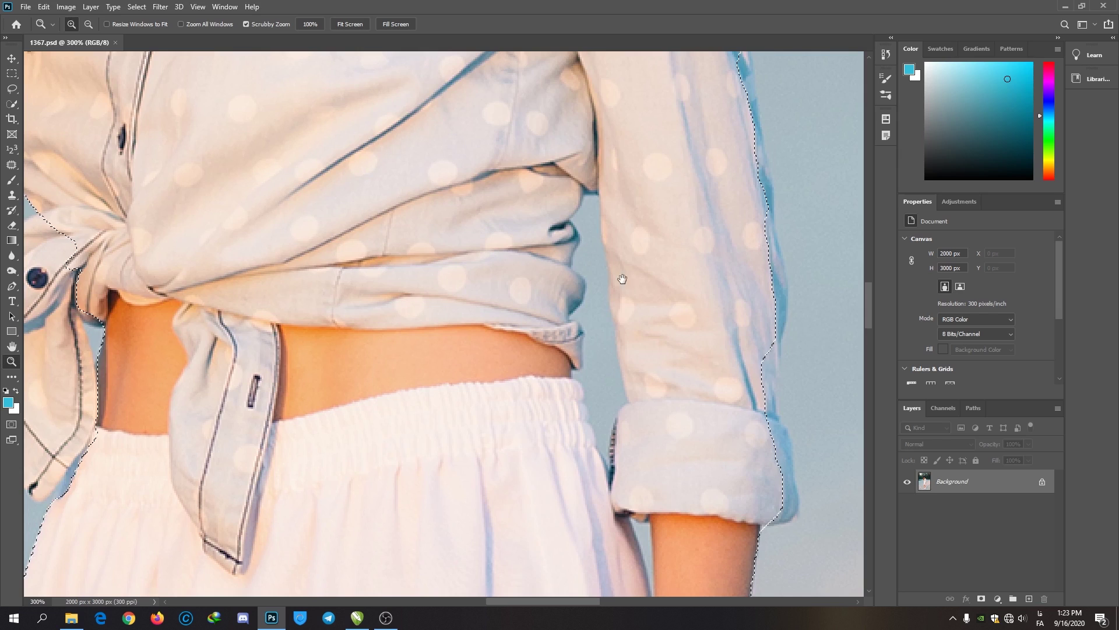
pyautogui.moveTo(182, 316); pyautogui.dragTo(545, 315)
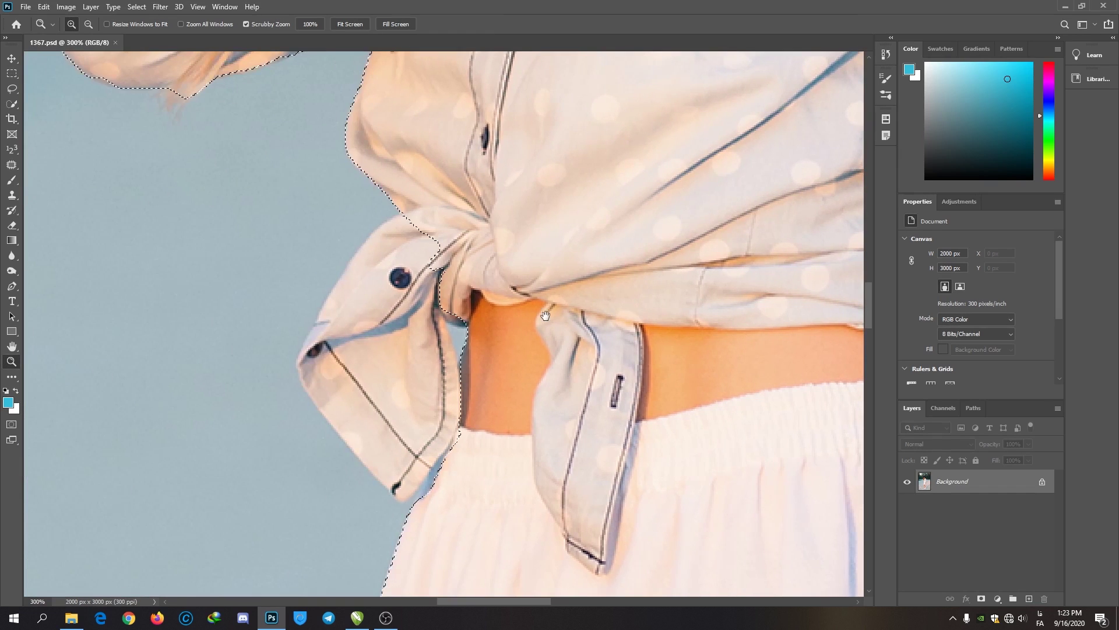
pyautogui.press('w')
pyautogui.moveTo(375, 308)
pyautogui.mouseDown()
pyautogui.moveTo(375, 374)
pyautogui.moveTo(360, 364)
pyautogui.mouseUp()
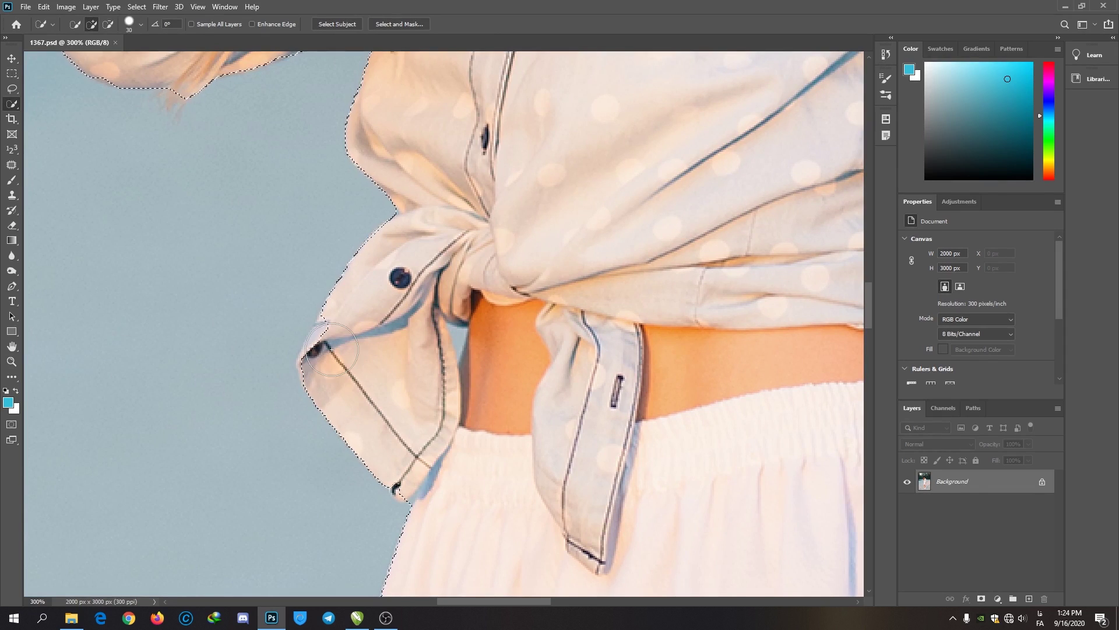
# Step: Subtract the background gap between the waist and the arm from the selection, using a smaller brush
pyautogui.moveTo(601, 352); pyautogui.dragTo(274, 350)
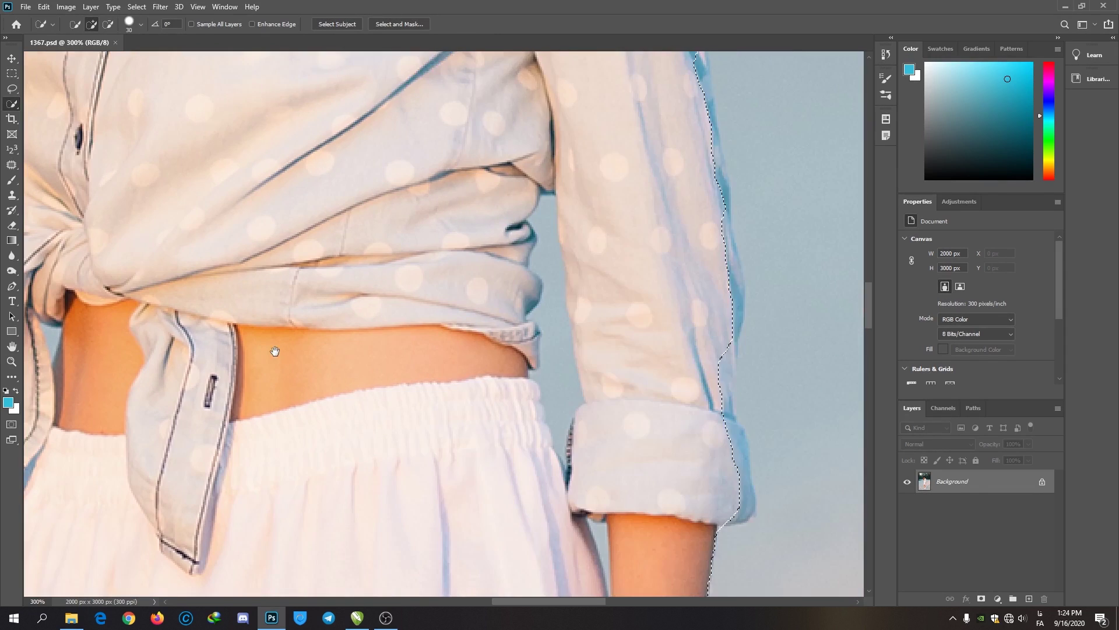
pyautogui.press('[')
pyautogui.press('[')
pyautogui.press('[')
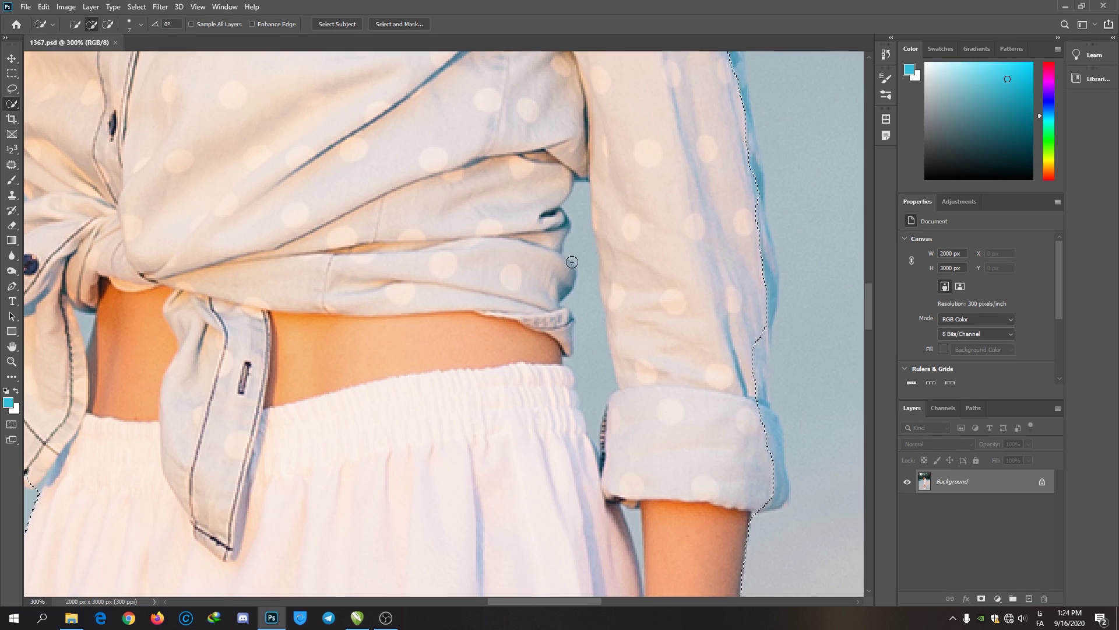
pyautogui.press('alt')
pyautogui.keyDown('alt'); pyautogui.click(586, 399); pyautogui.keyUp('alt')
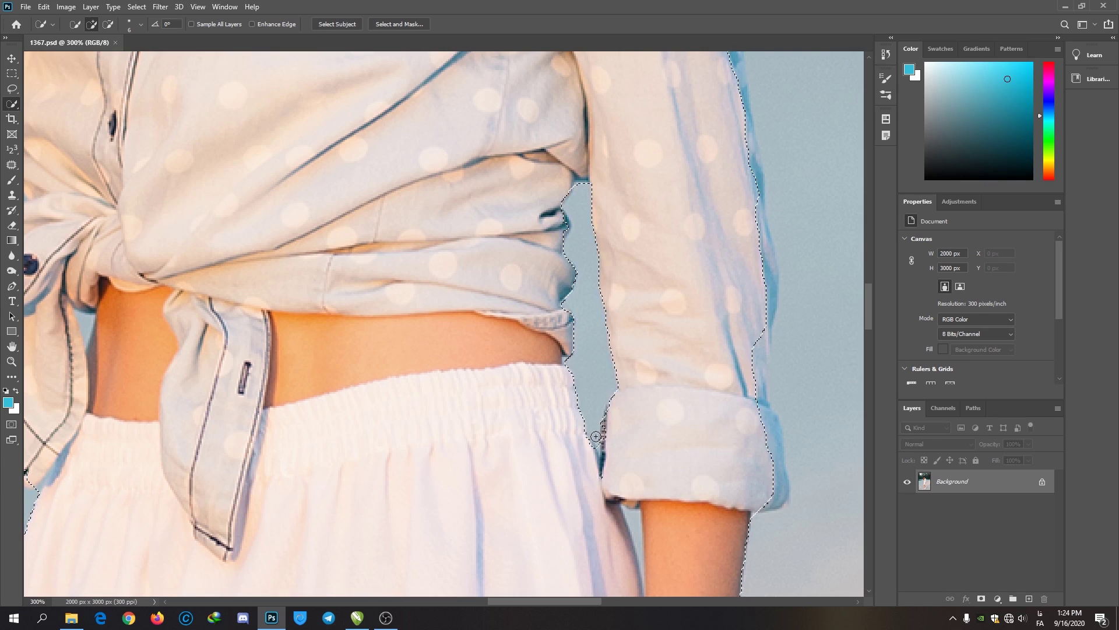
# Step: Subtract the small background gap between the knotted shirt tail and the bare waist from the selection
pyautogui.moveTo(290, 412); pyautogui.dragTo(616, 417)
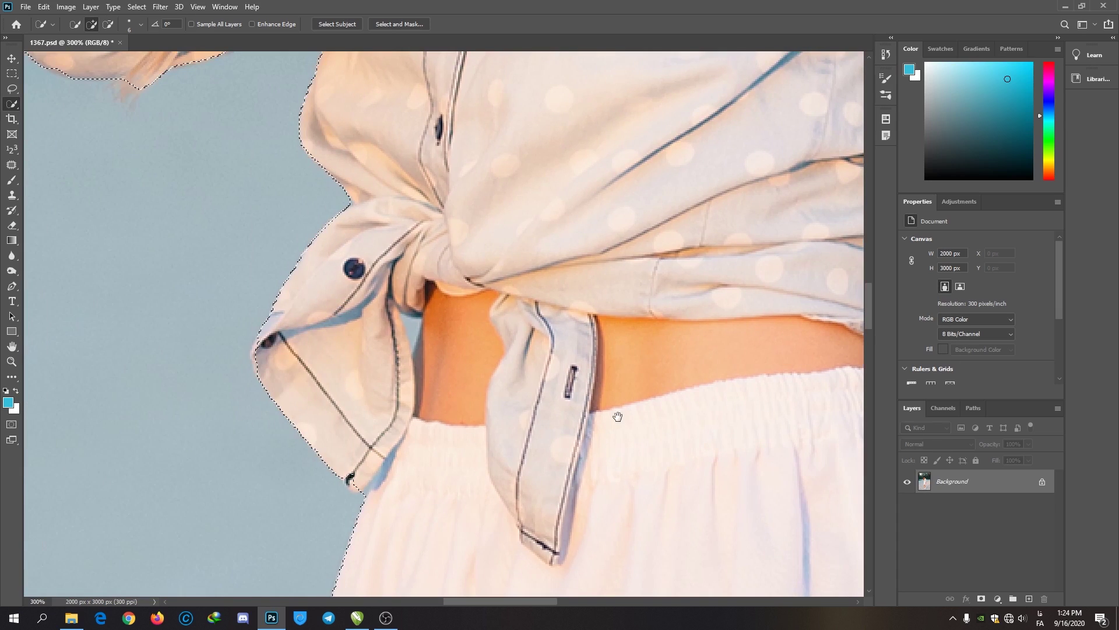
pyautogui.press('alt')
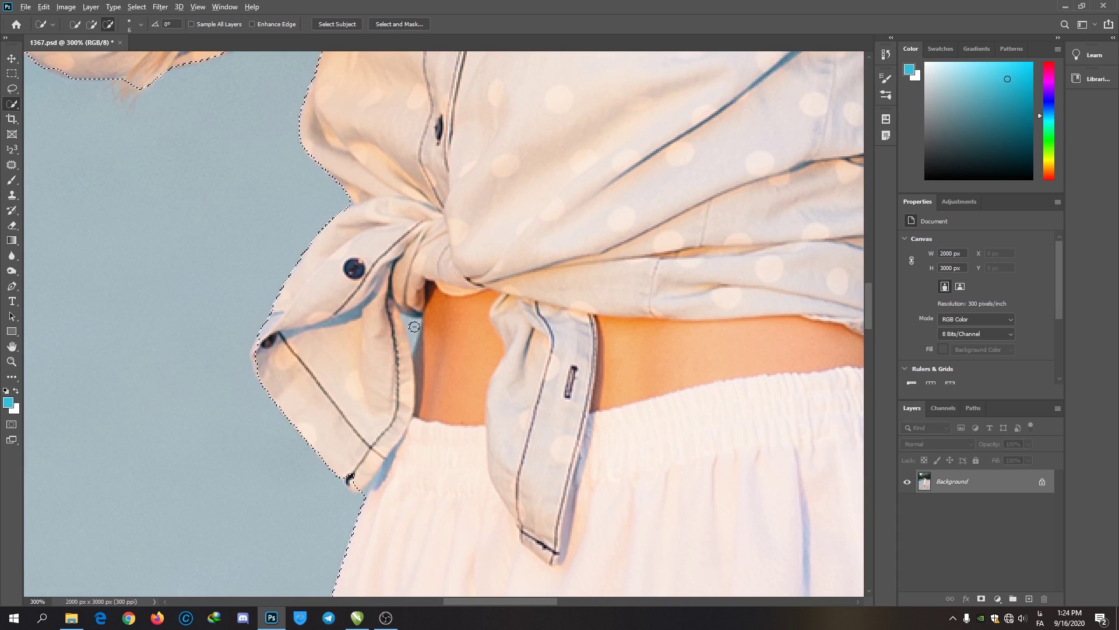
pyautogui.moveTo(413, 326)
pyautogui.mouseDown()
pyautogui.moveTo(412, 343)
pyautogui.moveTo(415, 316)
pyautogui.mouseUp()
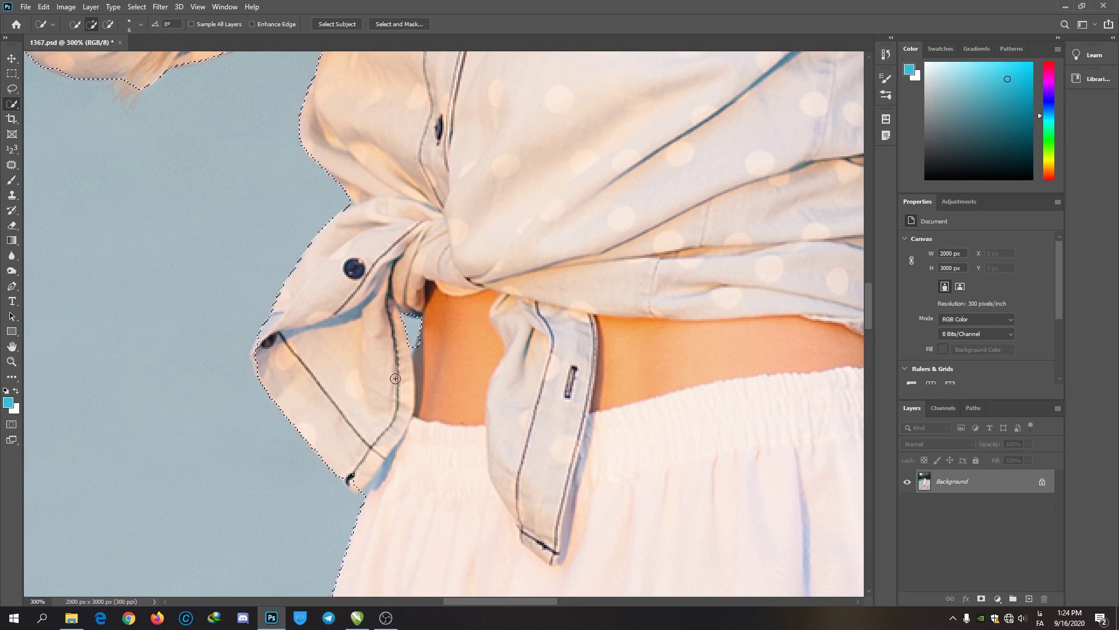
pyautogui.press('alt')
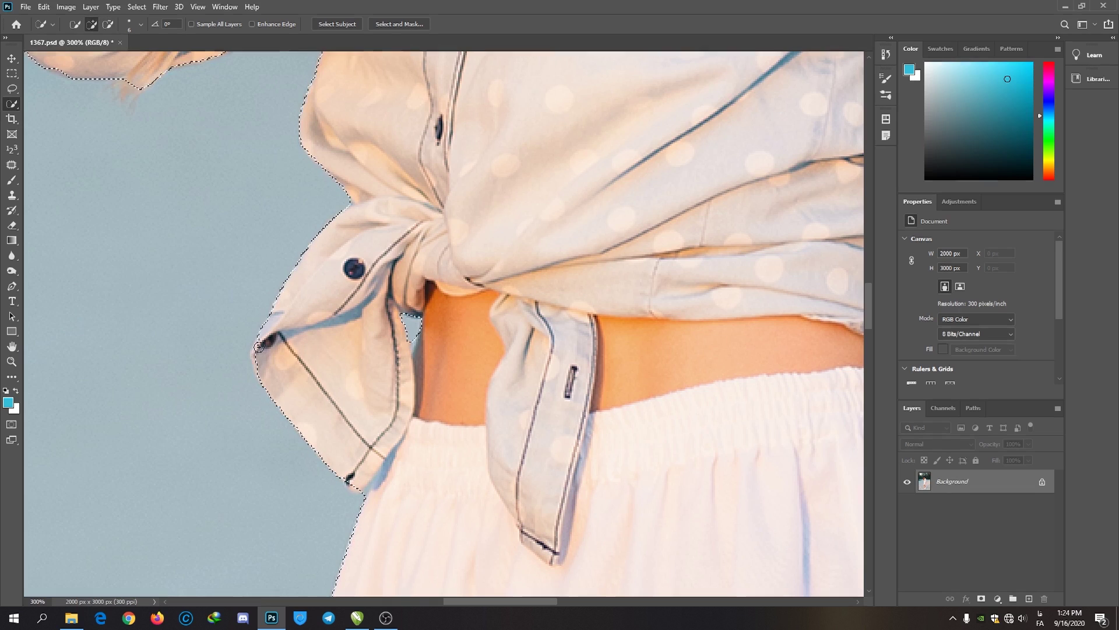
# Step: Add the sleeve's missing outer edge and the rolled cuff to the selection
pyautogui.press('z')
pyautogui.rightClick(458, 364)
pyautogui.click(475, 372)
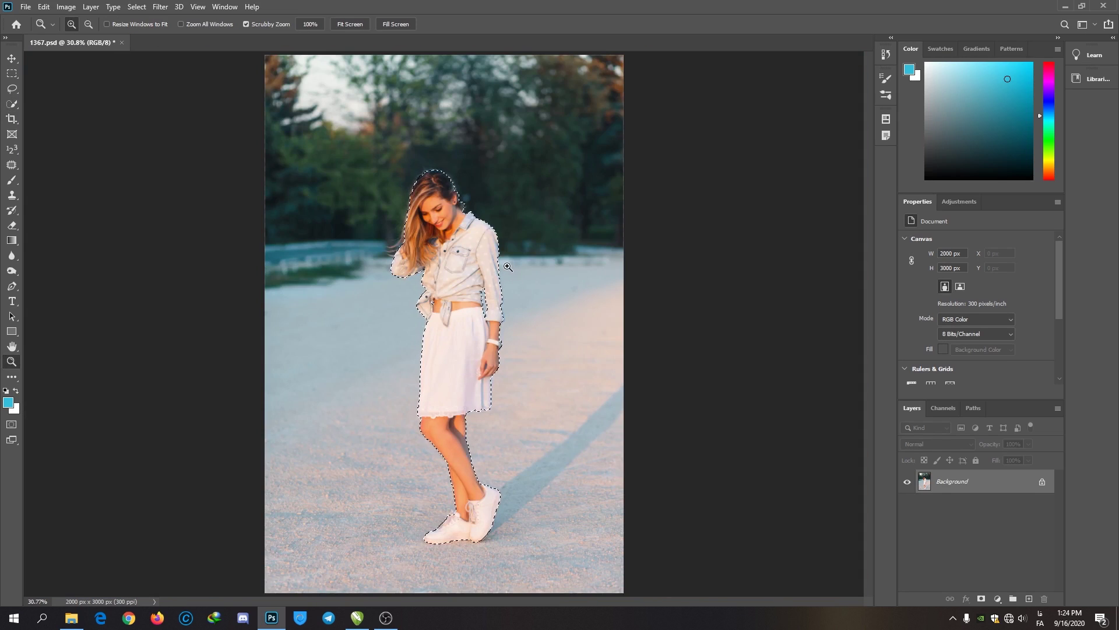
pyautogui.moveTo(479, 415); pyautogui.dragTo(481, 453)
pyautogui.click(467, 458)
pyautogui.click(466, 459)
pyautogui.scroll(15, 481, 453)
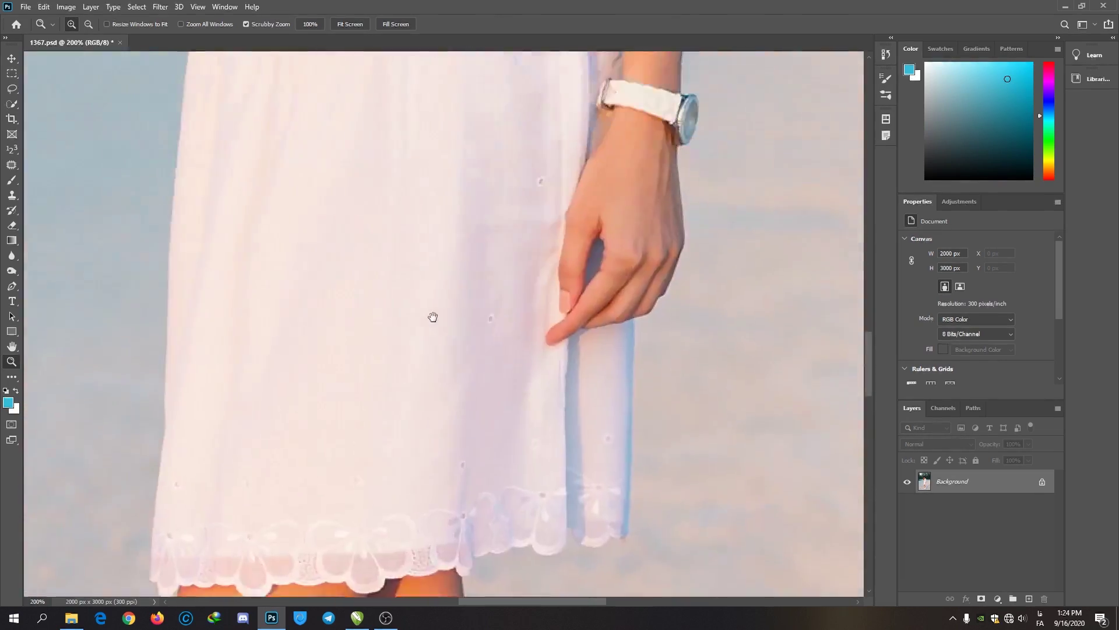
pyautogui.scroll(3, 671, 457)
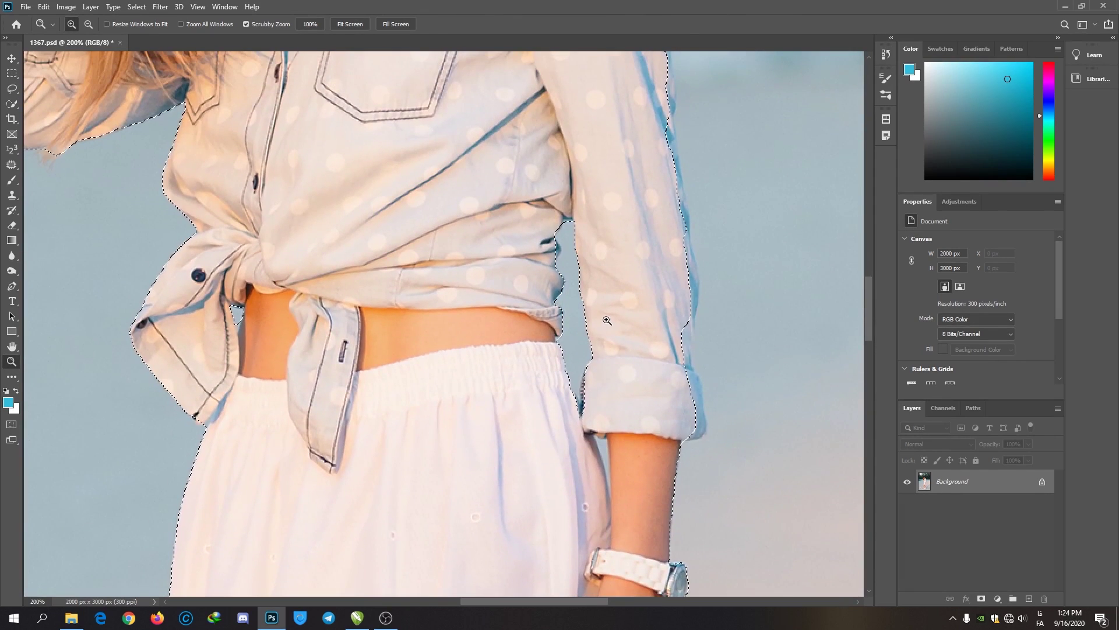
pyautogui.press('w')
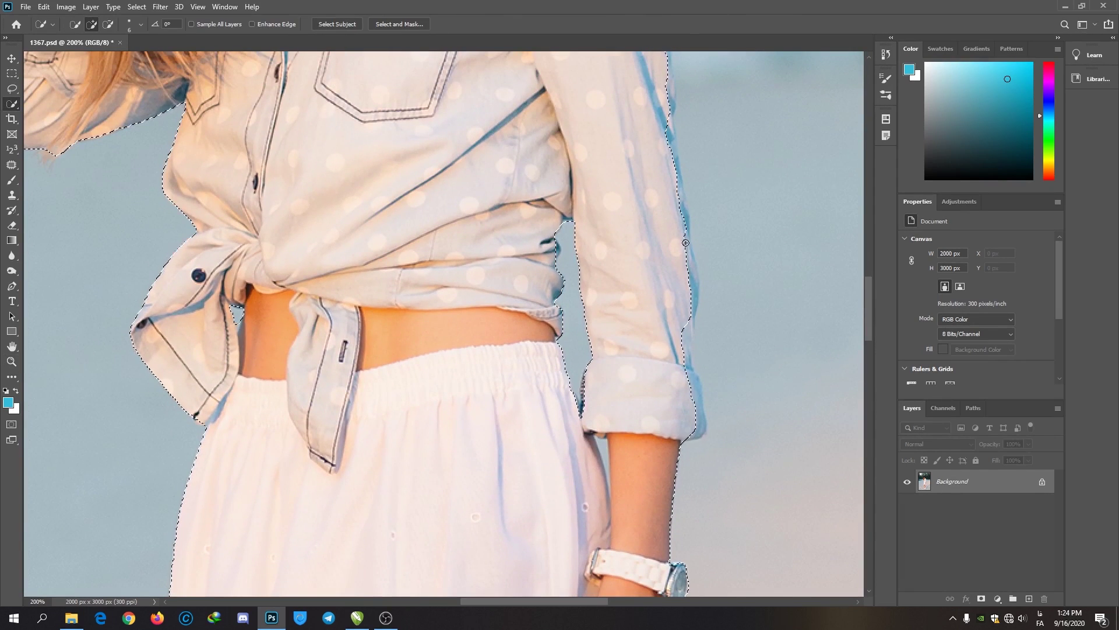
pyautogui.moveTo(691, 281)
pyautogui.mouseDown()
pyautogui.moveTo(683, 392)
pyautogui.moveTo(685, 382)
pyautogui.moveTo(696, 425)
pyautogui.mouseUp()
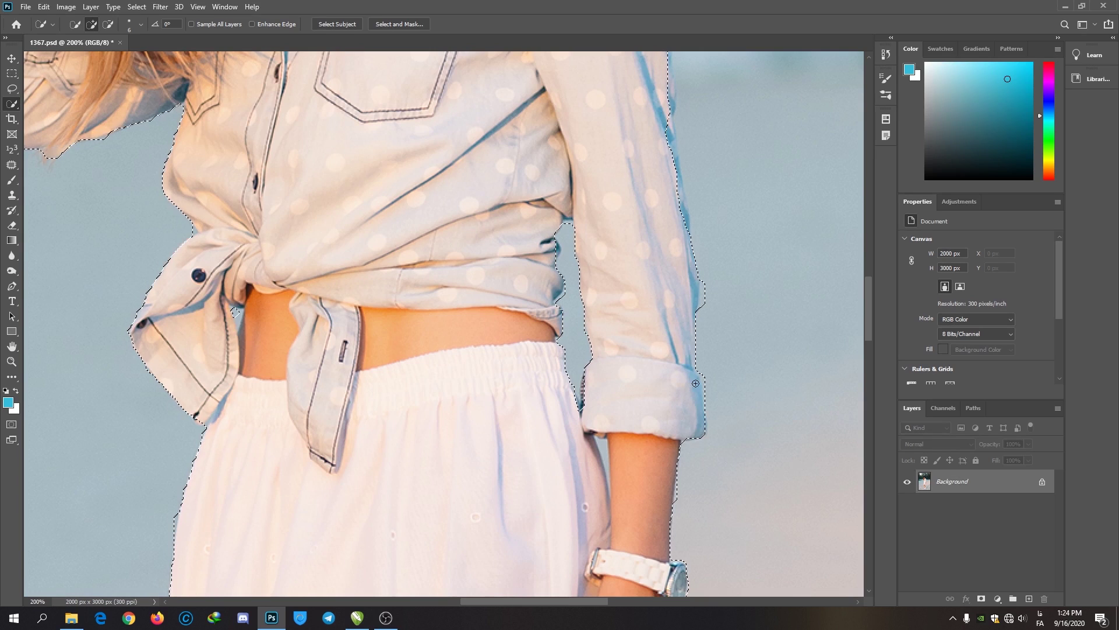
pyautogui.moveTo(634, 202); pyautogui.dragTo(673, 344)
pyautogui.moveTo(707, 151)
pyautogui.mouseDown()
pyautogui.moveTo(720, 363)
pyautogui.moveTo(701, 214)
pyautogui.mouseUp()
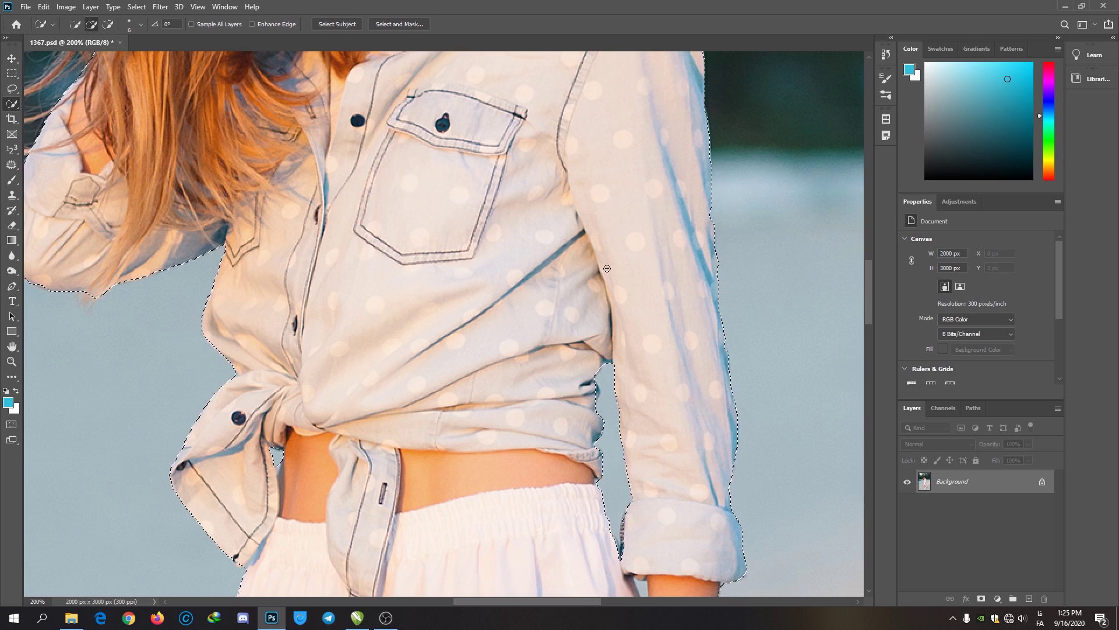
# Step: Try moving the selected woman sideways toward the photo's right edge, and undo the move
pyautogui.press('z')
pyautogui.rightClick(582, 278)
pyautogui.click(596, 285)
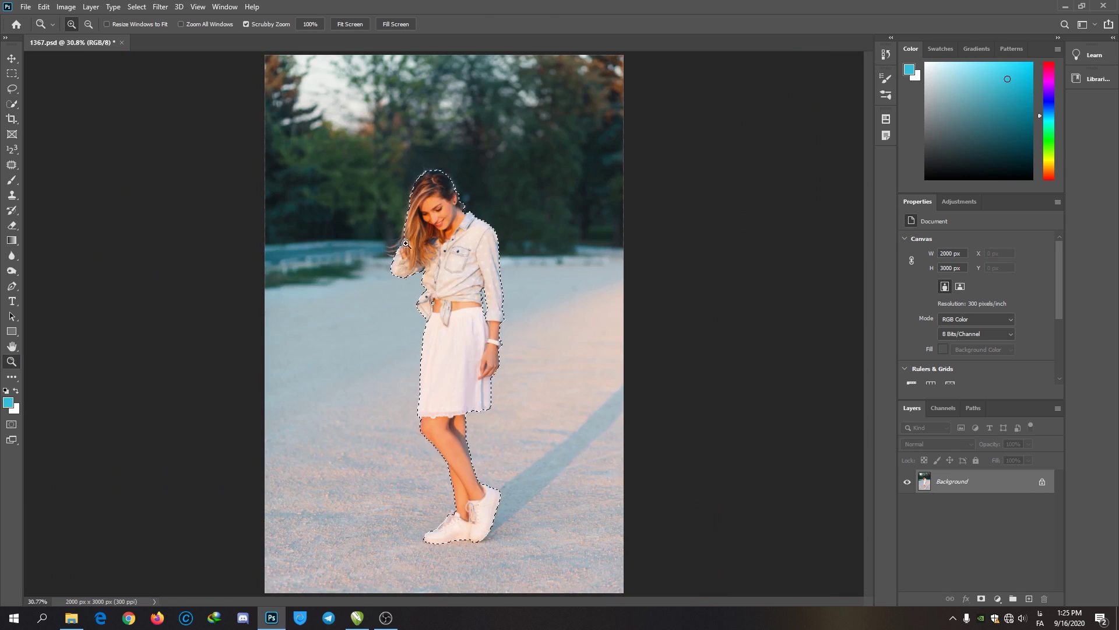
pyautogui.press('w')
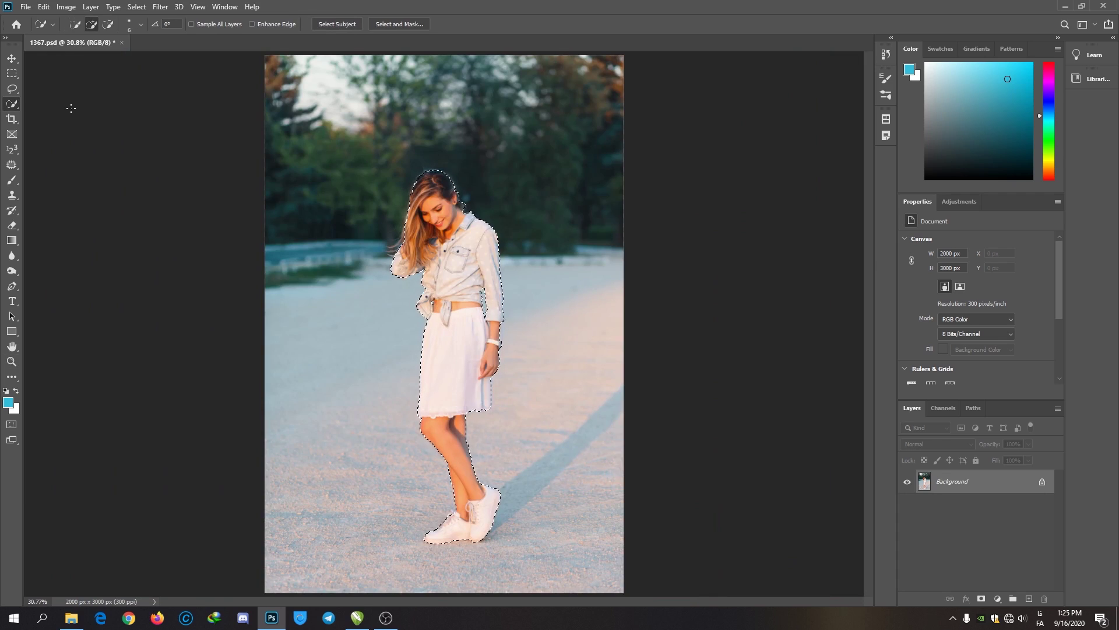
pyautogui.press('v')
pyautogui.moveTo(474, 276); pyautogui.dragTo(627, 275)
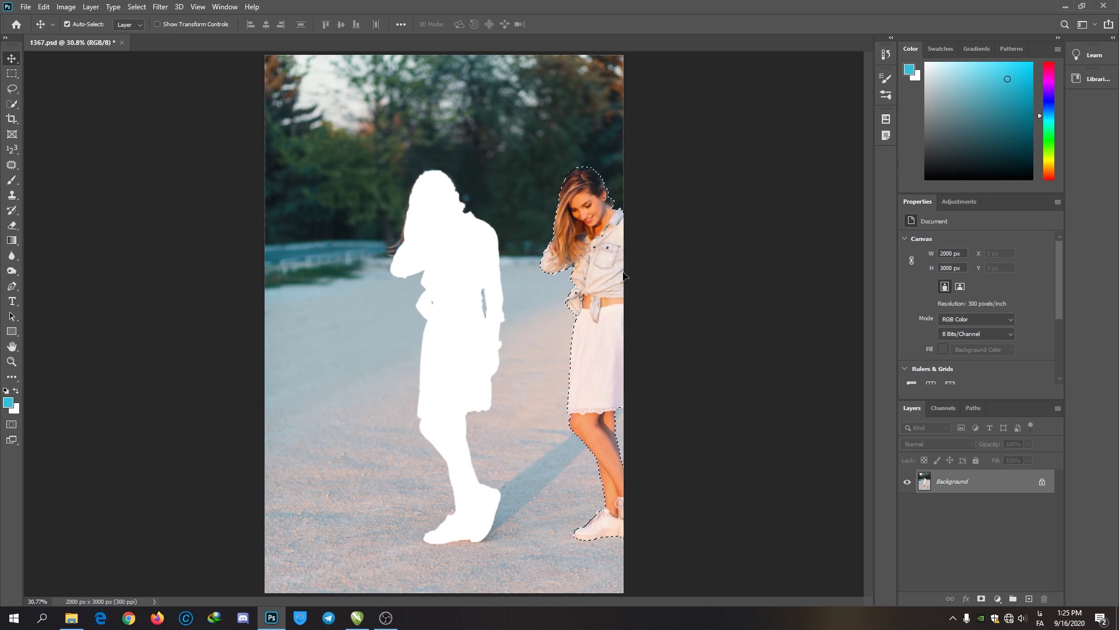
pyautogui.hotkey('ctrl', 'z')
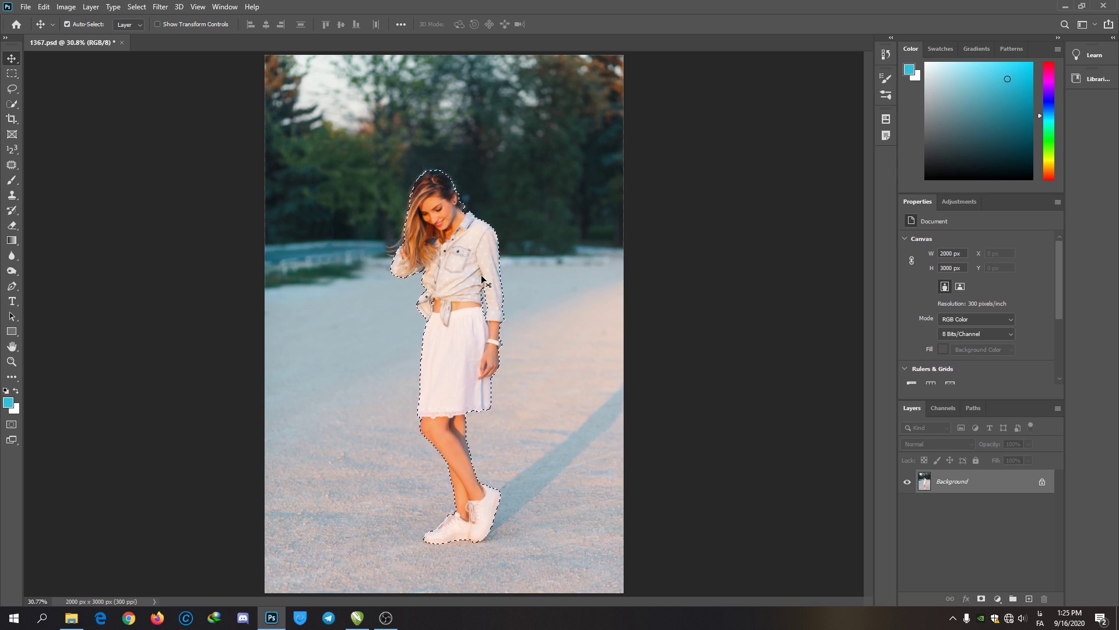
# Step: Clear the current selection and select the whole woman with the Object Selection tool, framing her from head to shoes
pyautogui.click(12, 104)
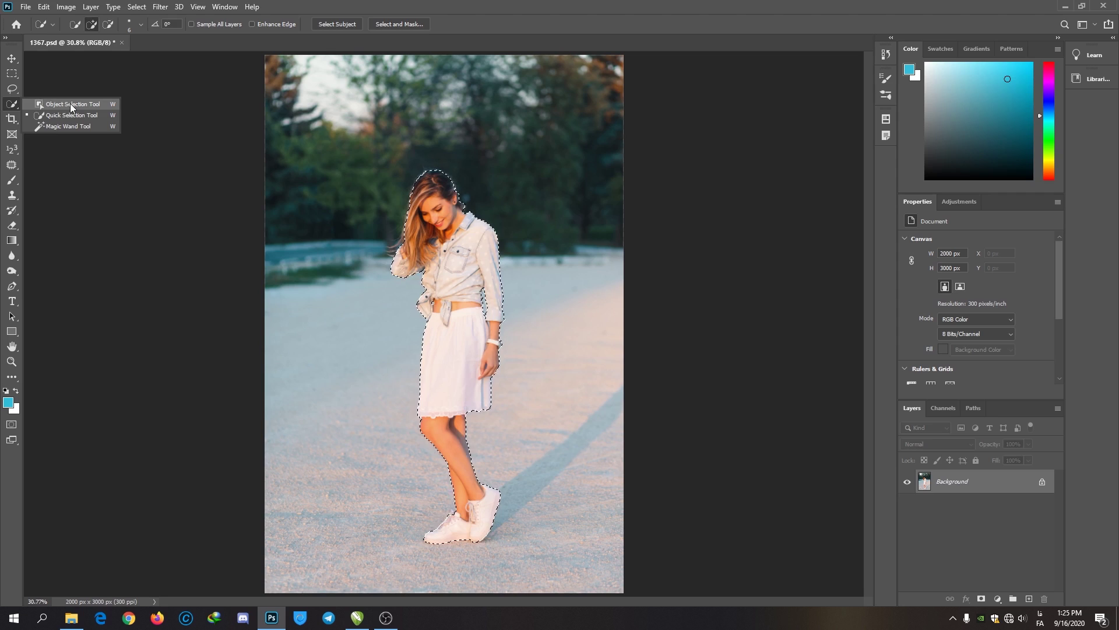
pyautogui.click(65, 106)
pyautogui.hotkey('ctrl', 'd')
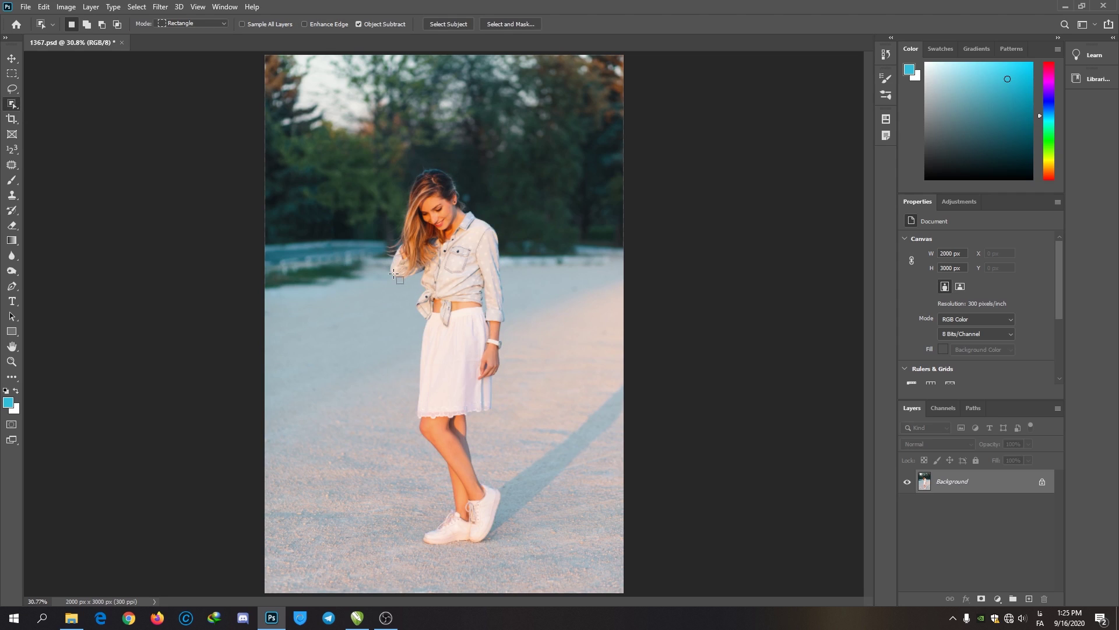
pyautogui.moveTo(361, 147); pyautogui.dragTo(527, 556)
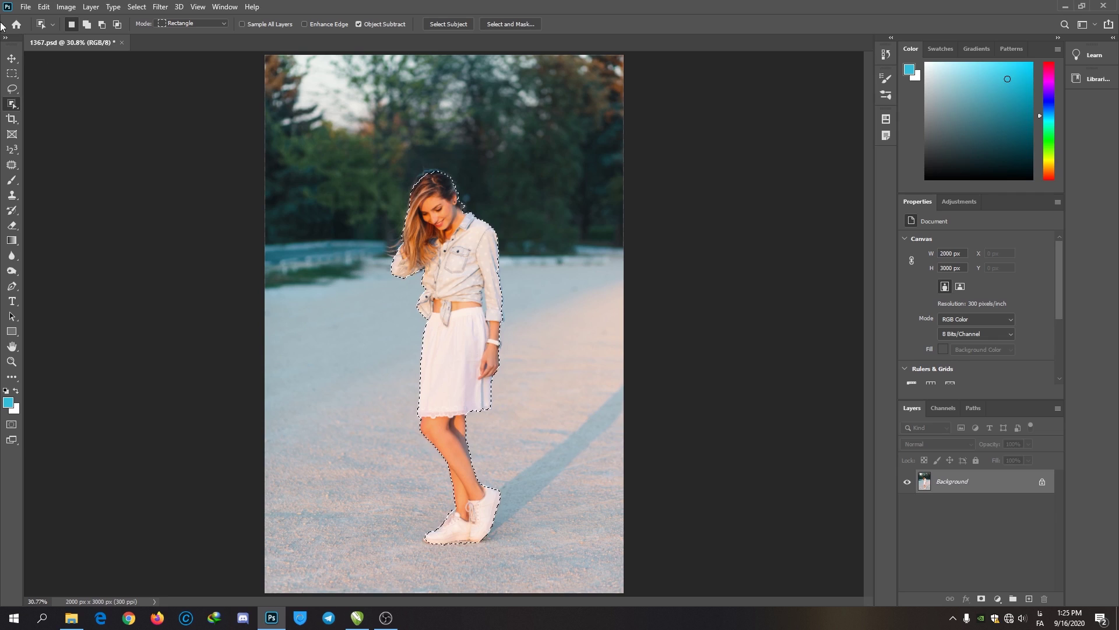
# Step: Open contact-icon-png-31.png and _DSC3685.JPG, and show the telephone icon image enlarged to 200%
pyautogui.click(25, 7)
pyautogui.click(31, 30)
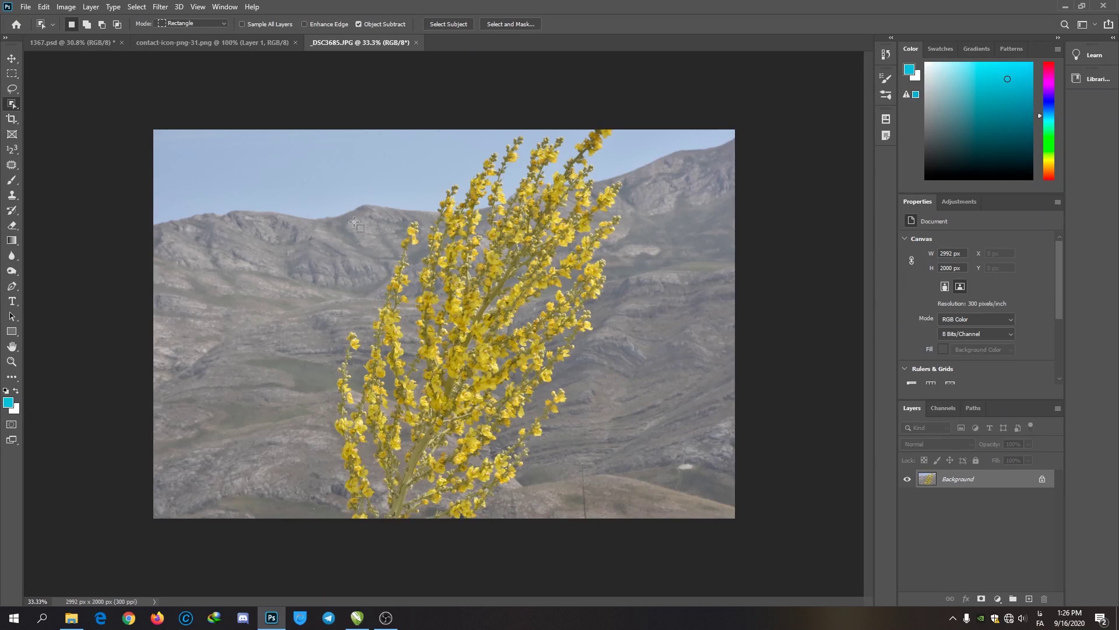
pyautogui.click(244, 43)
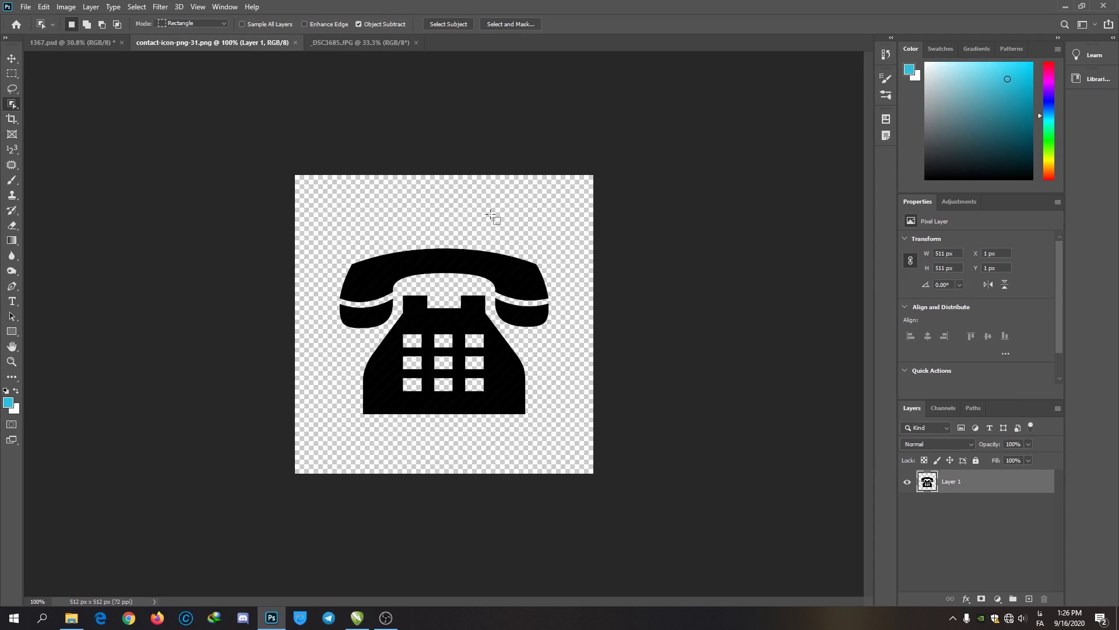
pyautogui.press('z')
pyautogui.click(391, 285)
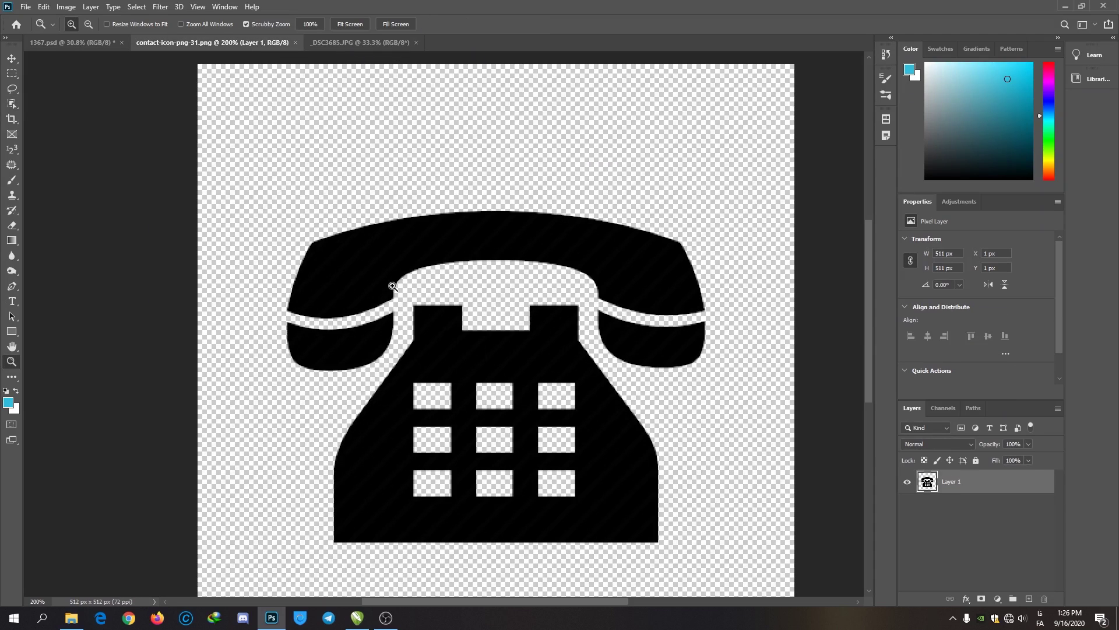
pyautogui.moveTo(533, 396); pyautogui.dragTo(520, 325)
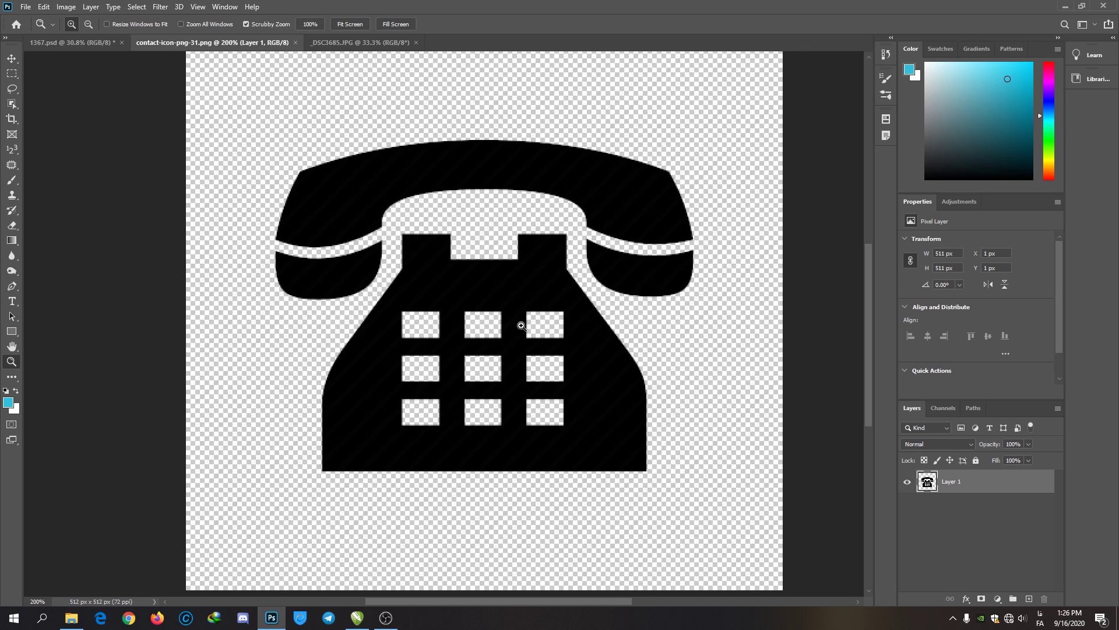
# Step: Move the whole telephone icon slightly down, to about X 0 px and Y 10 px
pyautogui.click(12, 61)
pyautogui.moveTo(498, 196); pyautogui.dragTo(485, 234)
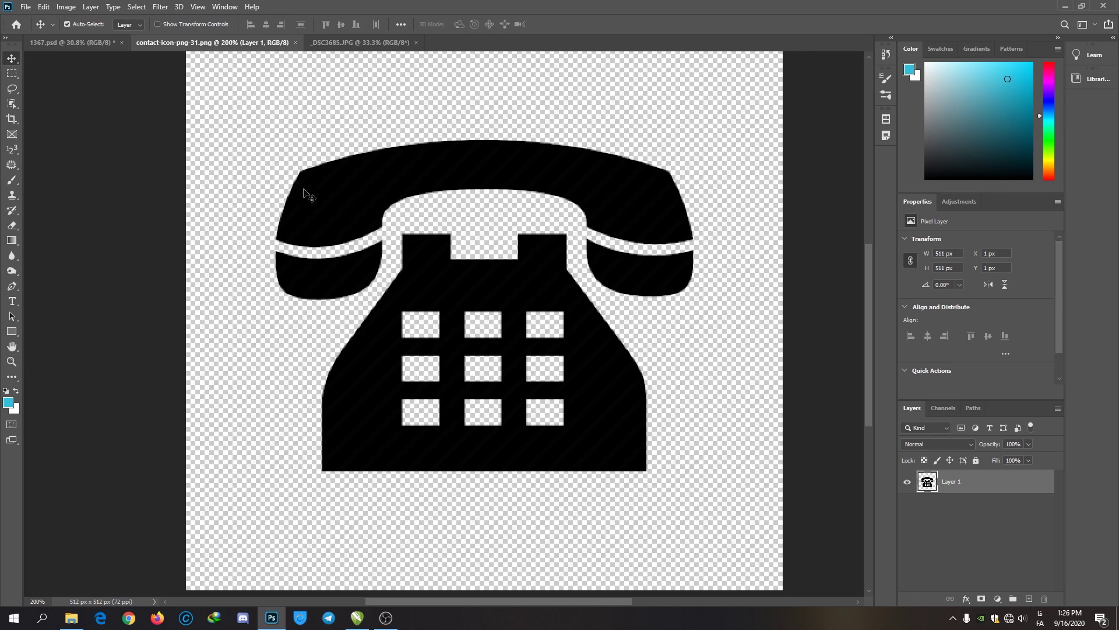
pyautogui.moveTo(465, 296)
pyautogui.mouseDown()
pyautogui.moveTo(416, 289)
pyautogui.moveTo(484, 304)
pyautogui.moveTo(476, 286)
pyautogui.moveTo(457, 297)
pyautogui.moveTo(475, 295)
pyautogui.moveTo(466, 310)
pyautogui.mouseUp()
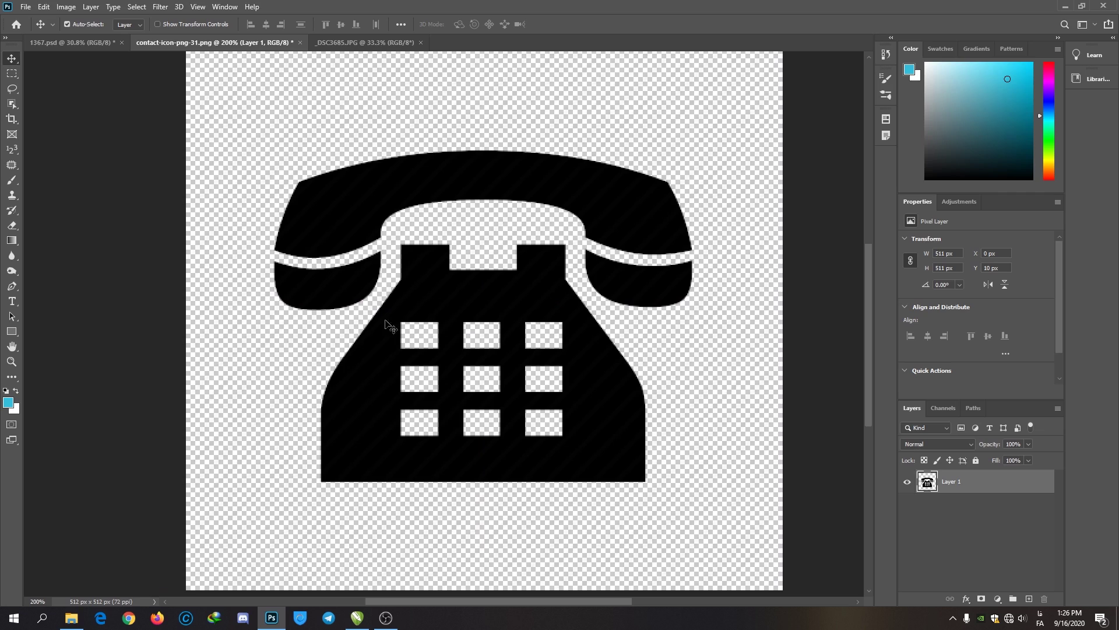
# Step: Select the telephone's handset with a freehand Lasso outline running through the gap between handset and base
pyautogui.click(12, 88)
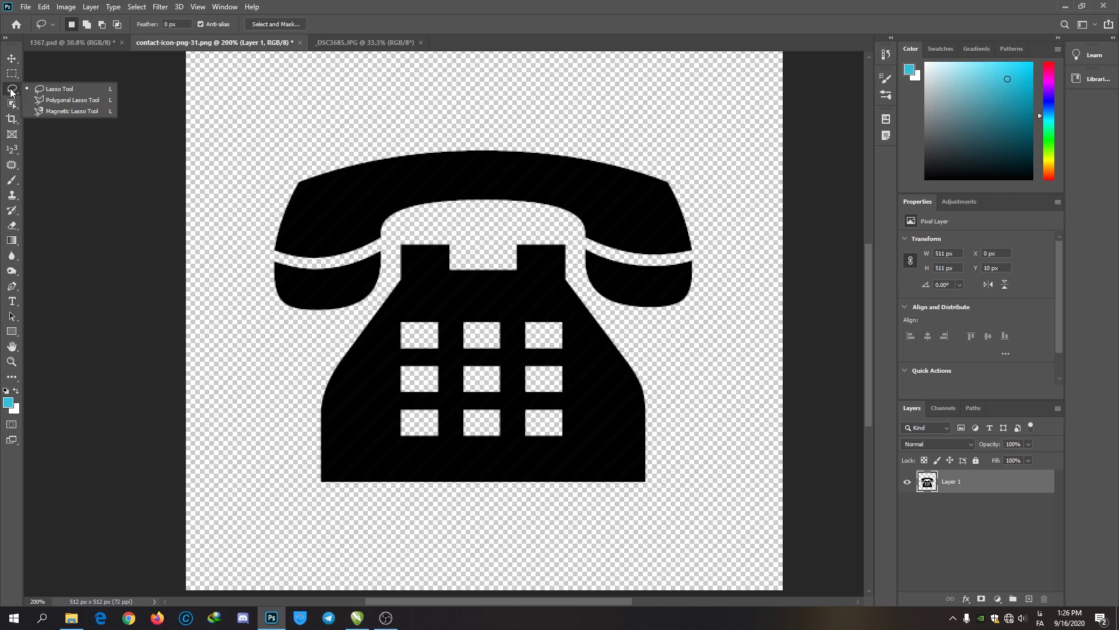
pyautogui.click(30, 89)
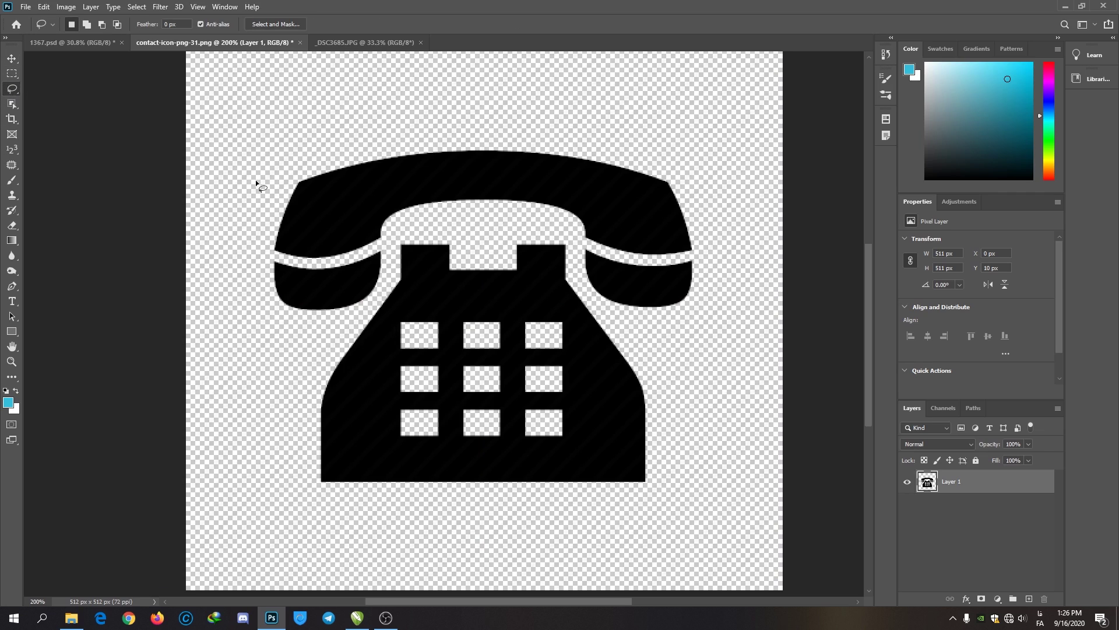
pyautogui.rightClick(12, 88)
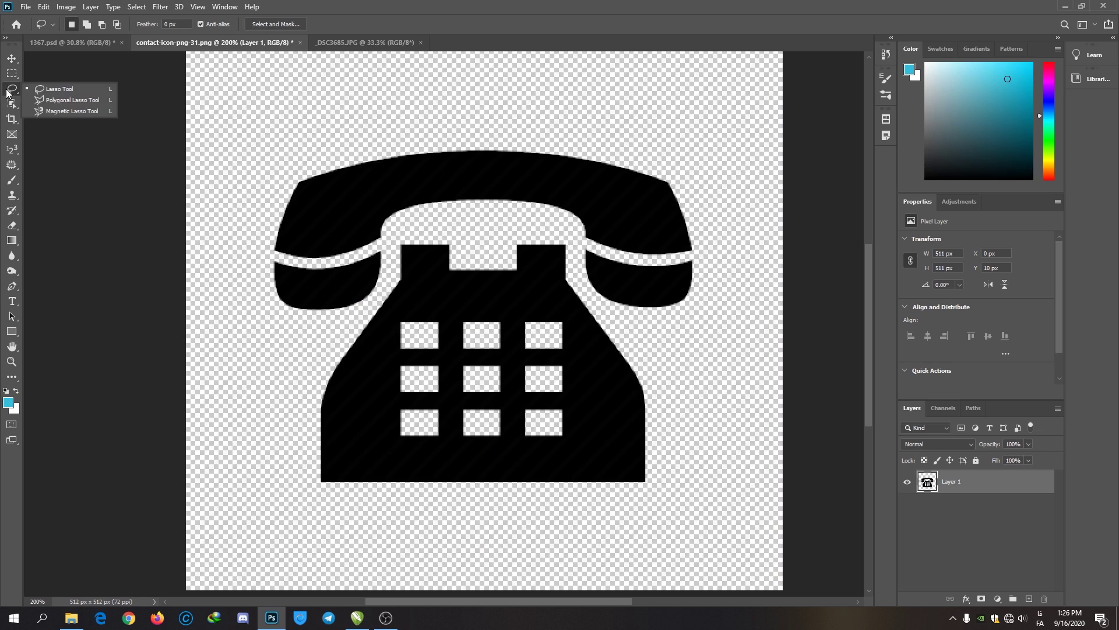
pyautogui.click(83, 87)
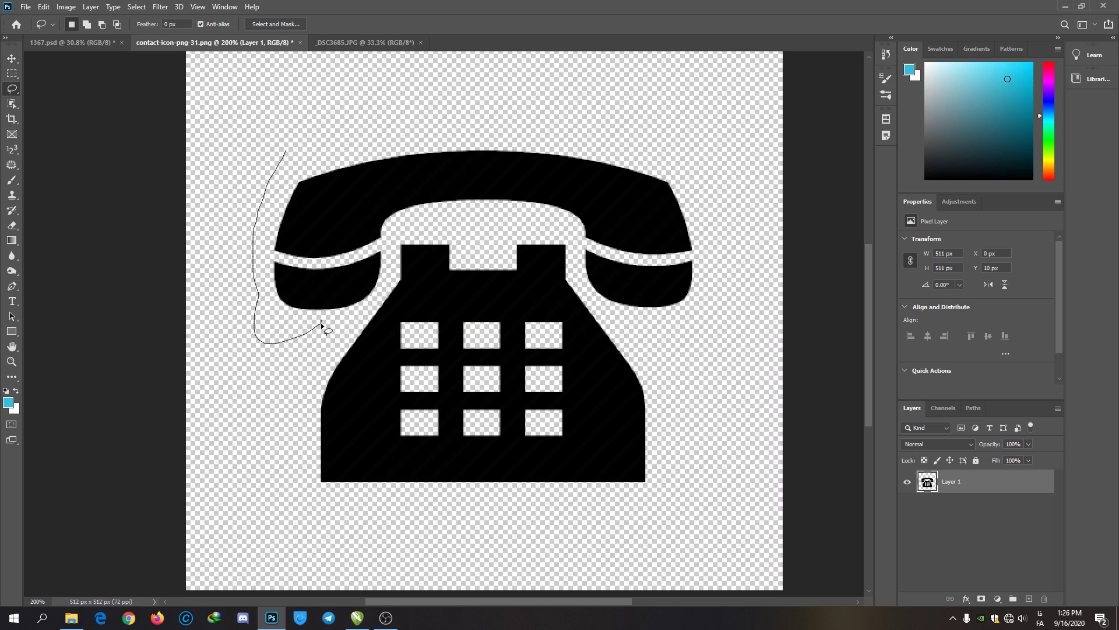
pyautogui.moveTo(367, 293)
pyautogui.mouseDown()
pyautogui.moveTo(385, 288)
pyautogui.moveTo(373, 285)
pyautogui.mouseUp()
pyautogui.click(223, 195)
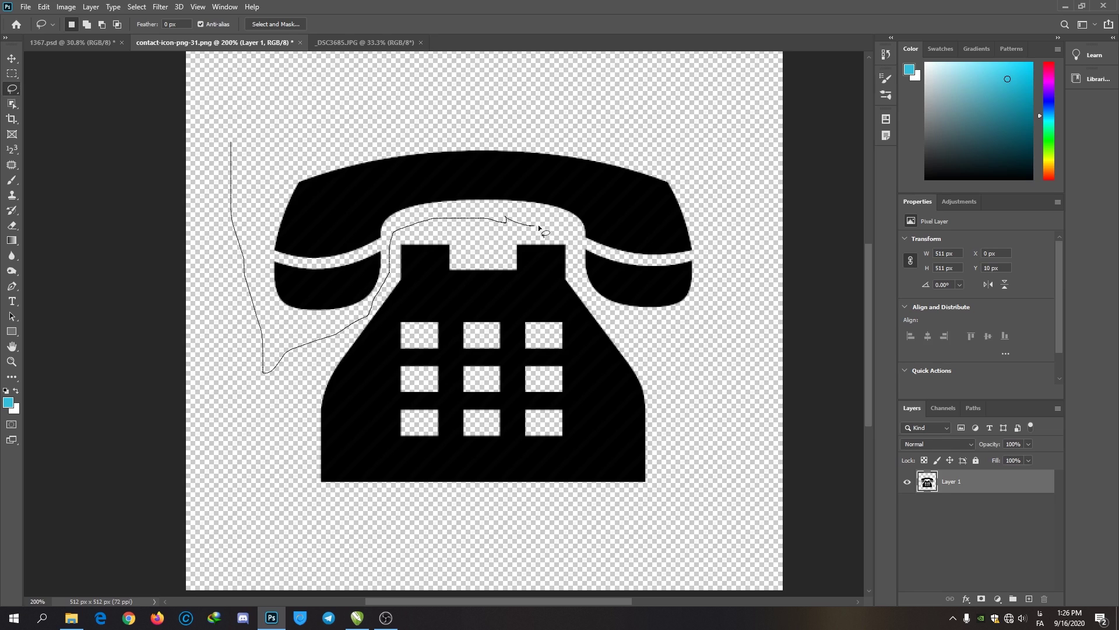
pyautogui.moveTo(583, 288)
pyautogui.mouseDown()
pyautogui.moveTo(729, 324)
pyautogui.moveTo(711, 140)
pyautogui.moveTo(361, 120)
pyautogui.moveTo(222, 174)
pyautogui.mouseUp()
# Step: Move the selected handset upward, clear of the telephone's base
pyautogui.press('v')
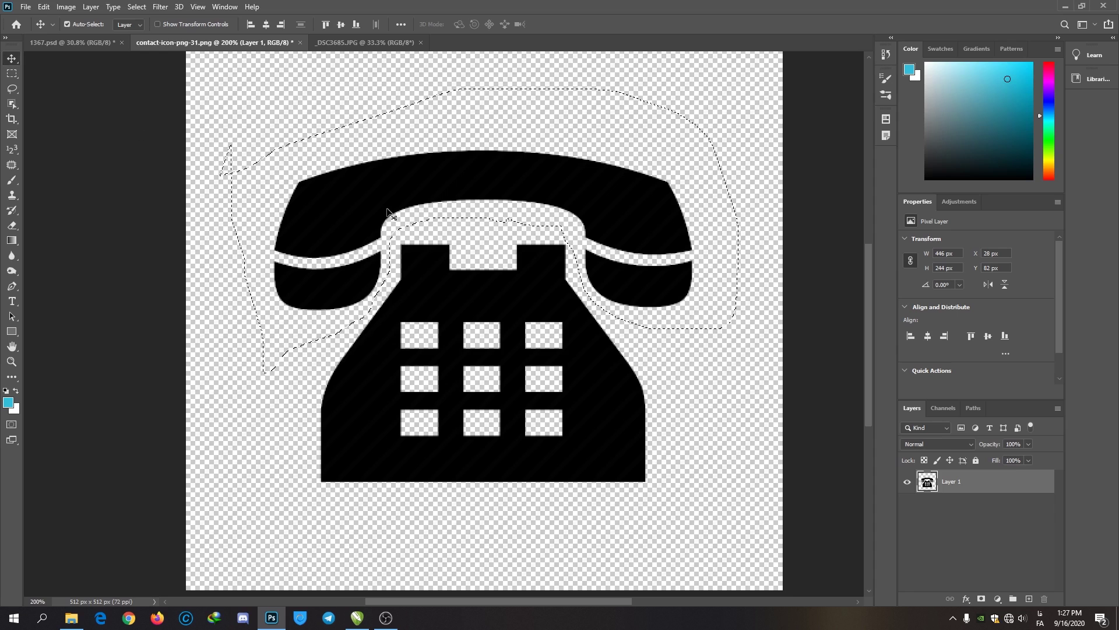
pyautogui.moveTo(333, 198); pyautogui.dragTo(305, 155)
pyautogui.moveTo(522, 154); pyautogui.dragTo(537, 129)
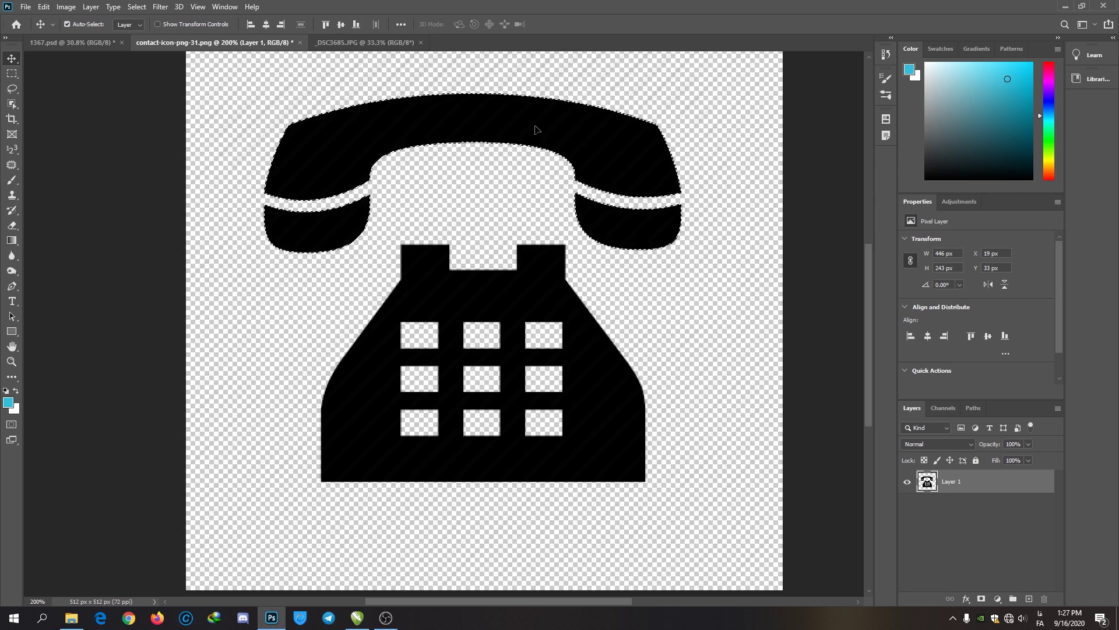
# Step: Rotate the handset upright by about -92°, shrink it to about 31% by 42.5%, and place it in the canvas's upper-left corner
pyautogui.press('ctrl')
pyautogui.hotkey('ctrl', 't')
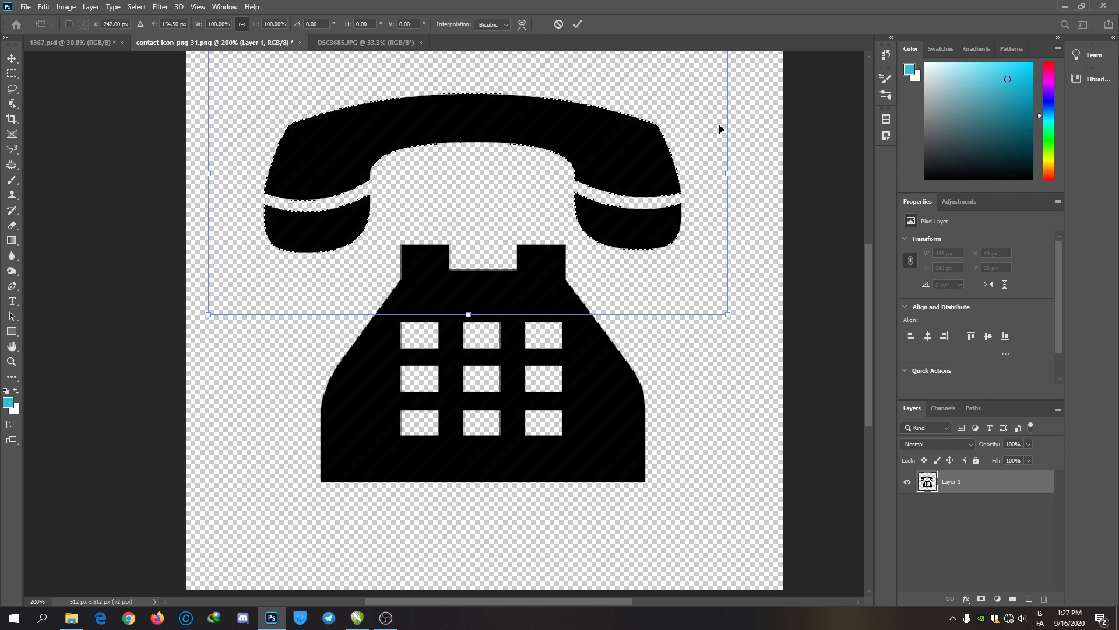
pyautogui.moveTo(750, 125); pyautogui.dragTo(406, 131)
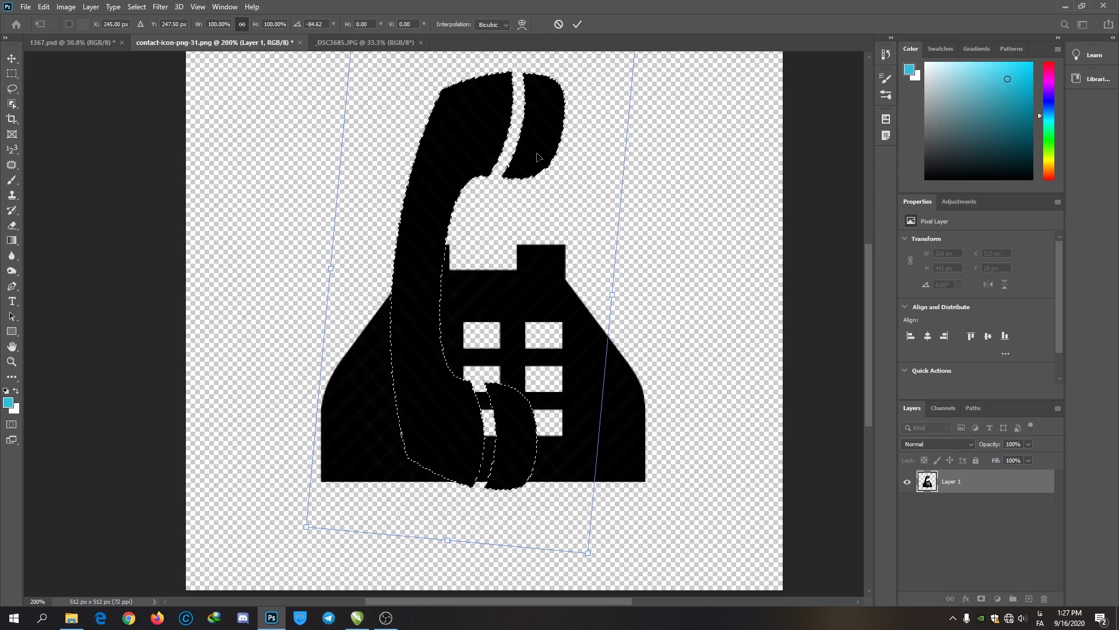
pyautogui.moveTo(317, 527); pyautogui.dragTo(532, 170)
pyautogui.moveTo(559, 123); pyautogui.dragTo(281, 157)
pyautogui.moveTo(371, 63); pyautogui.dragTo(373, 39)
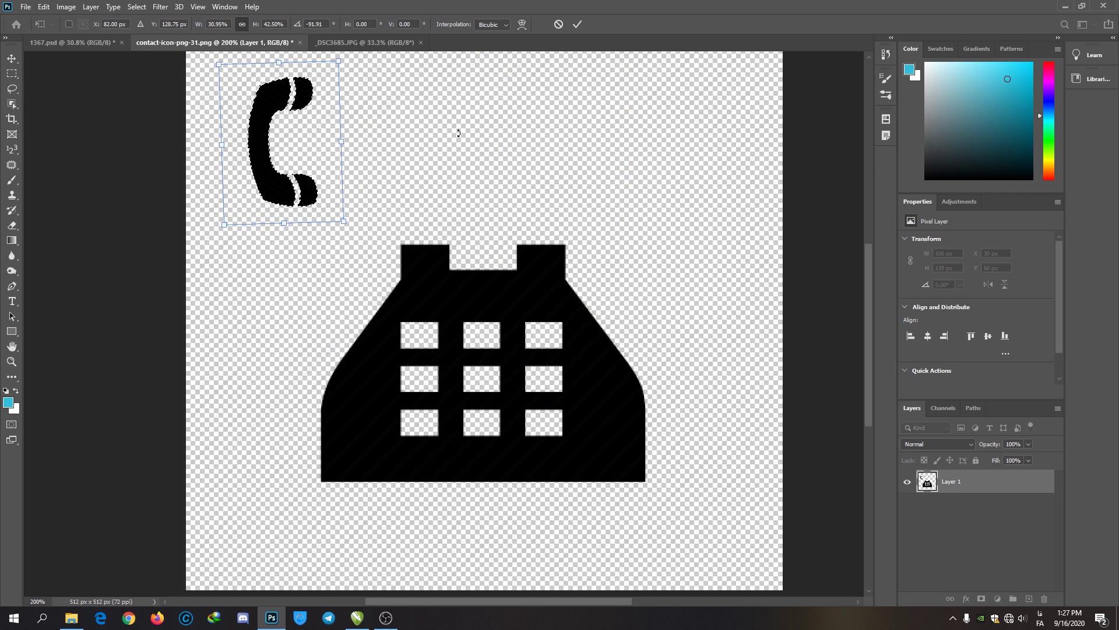
# Step: Undo the handset's transform and its earlier move, and clear the selection
pyautogui.hotkey('ctrl', 'z')
pyautogui.hotkey('ctrl', 'z')
pyautogui.hotkey('ctrl', 'z')
pyautogui.hotkey('ctrl', 'z')
pyautogui.hotkey('ctrl', 'z')
pyautogui.hotkey('ctrl', 'z')
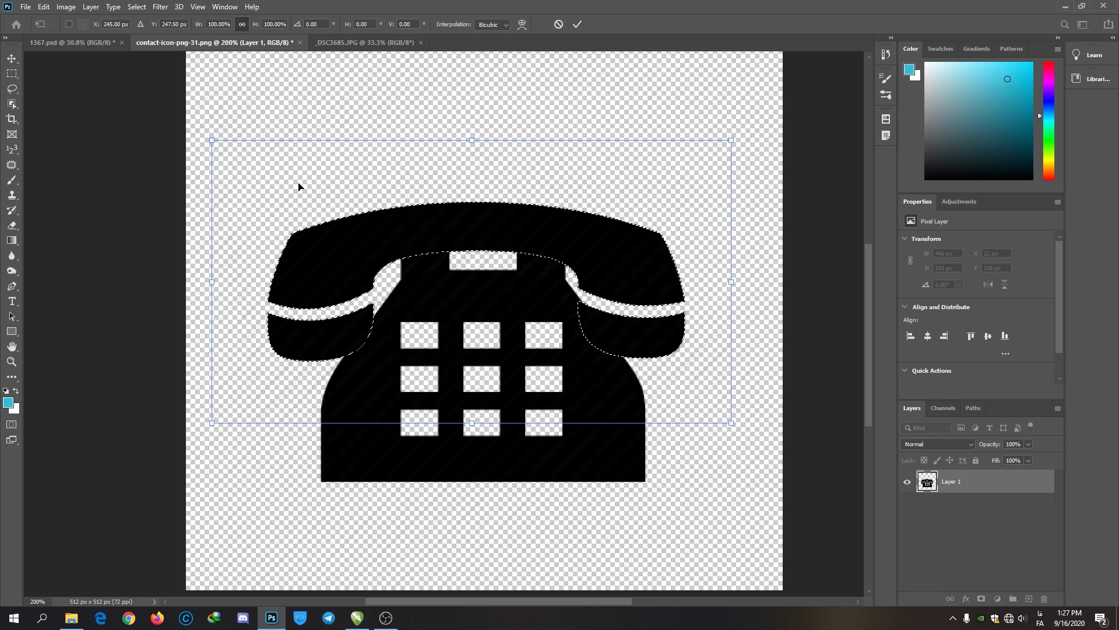
pyautogui.hotkey('ctrl', 'z')
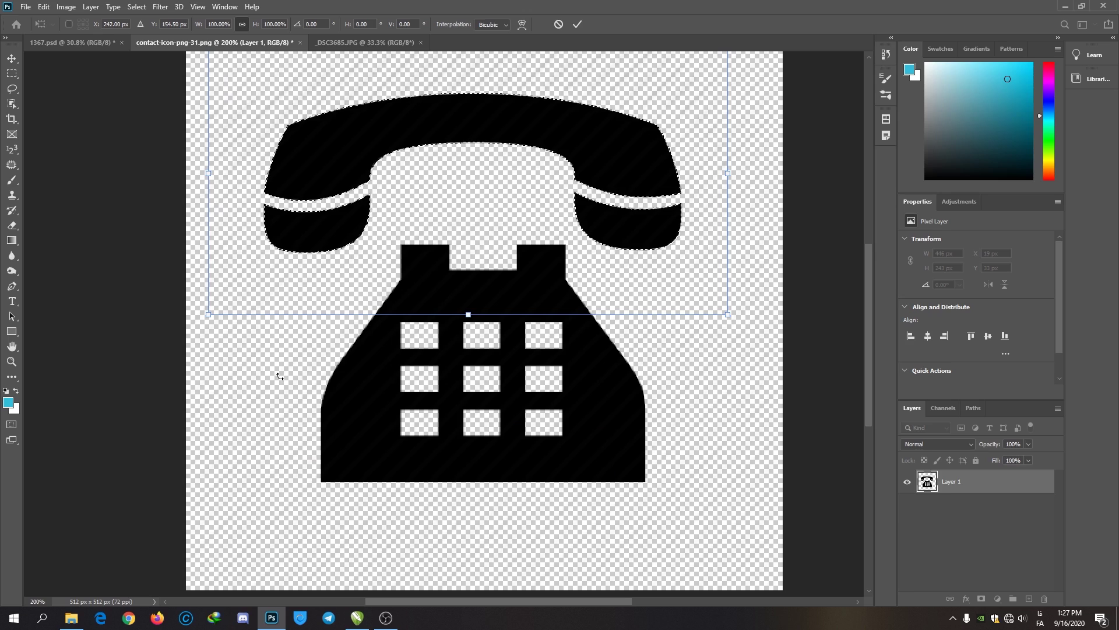
pyautogui.click(558, 24)
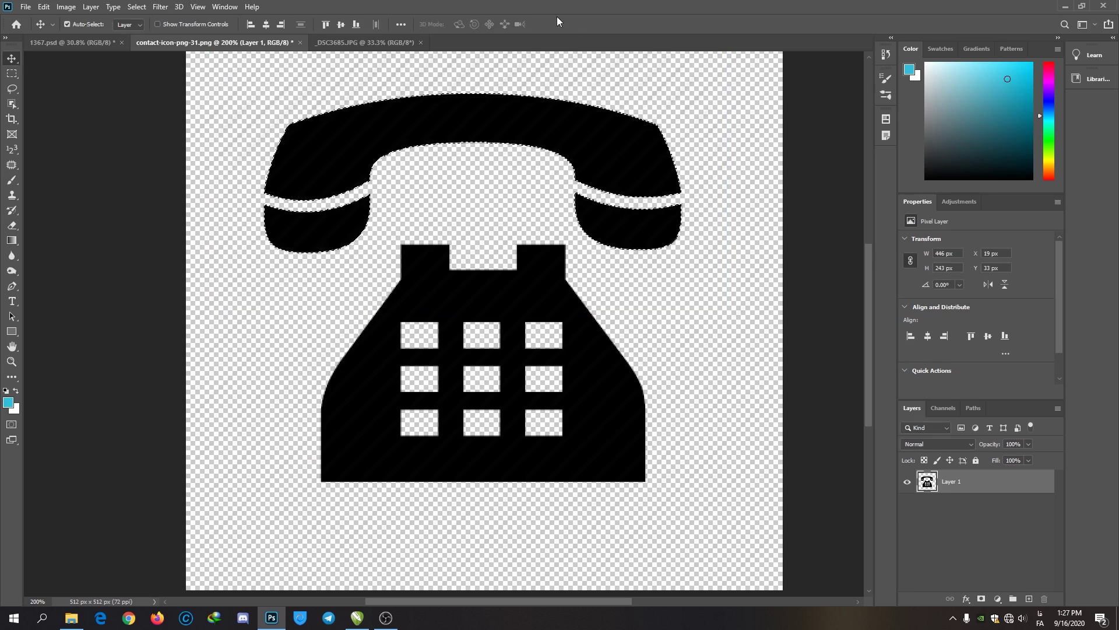
pyautogui.hotkey('ctrl', 'z')
pyautogui.hotkey('ctrl', 'd')
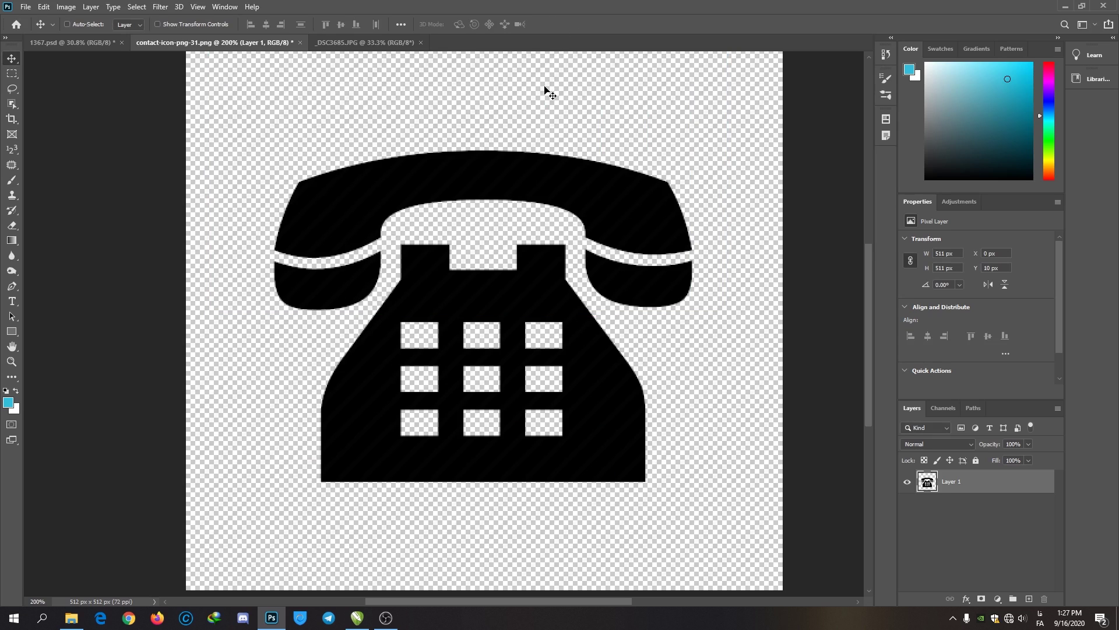
# Step: Select the telephone's handset with a closed straight-edged outline, using the Polygonal Lasso tool
pyautogui.click(10, 87)
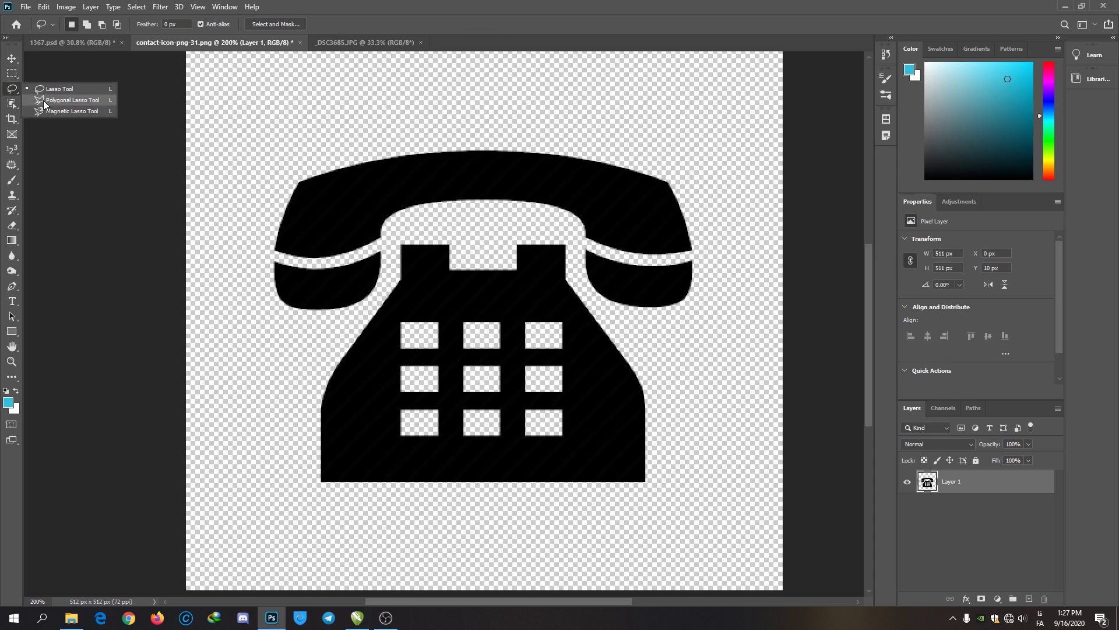
pyautogui.click(78, 103)
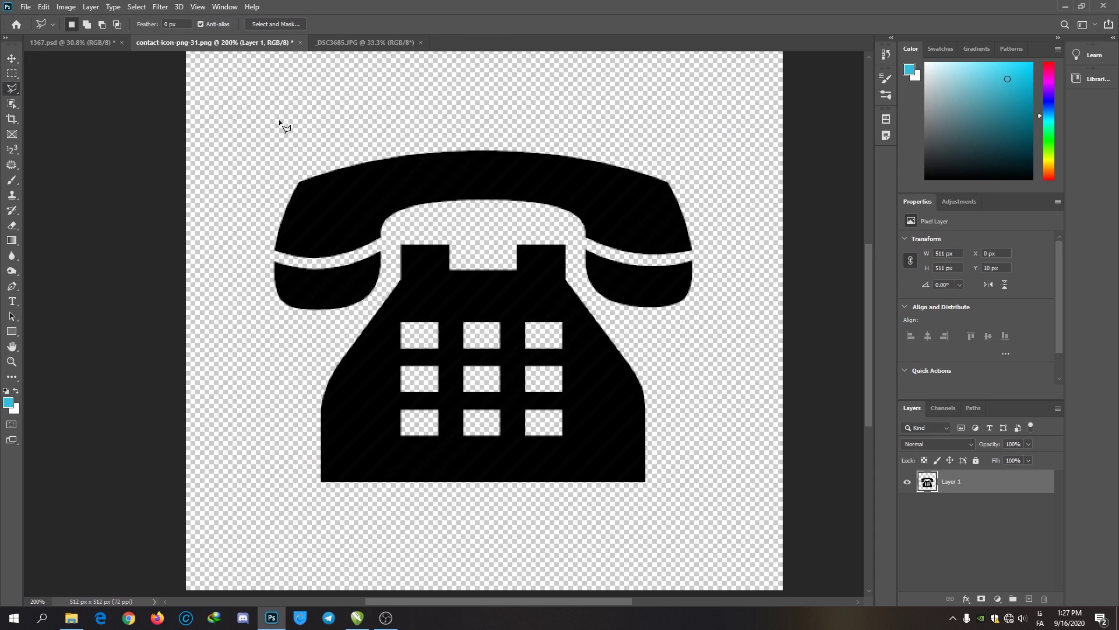
pyautogui.click(270, 155)
pyautogui.click(252, 327)
pyautogui.click(334, 331)
pyautogui.click(388, 282)
pyautogui.click(400, 234)
pyautogui.click(438, 222)
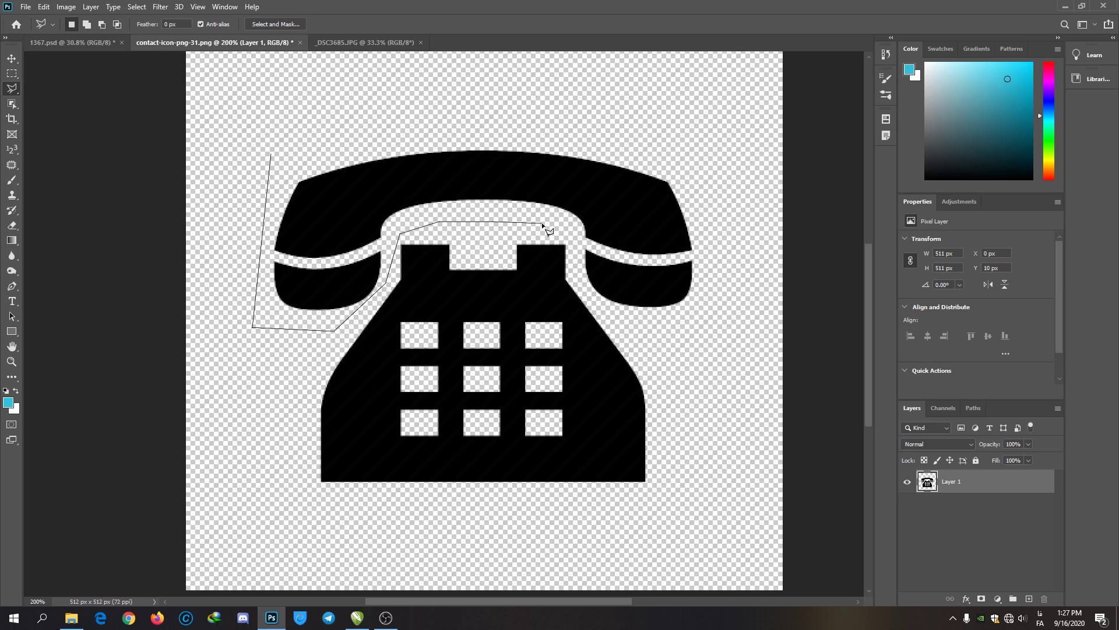
pyautogui.click(573, 235)
pyautogui.click(594, 302)
pyautogui.click(675, 330)
pyautogui.click(774, 260)
pyautogui.click(692, 159)
pyautogui.click(593, 128)
pyautogui.click(361, 138)
pyautogui.click(254, 161)
pyautogui.click(282, 157)
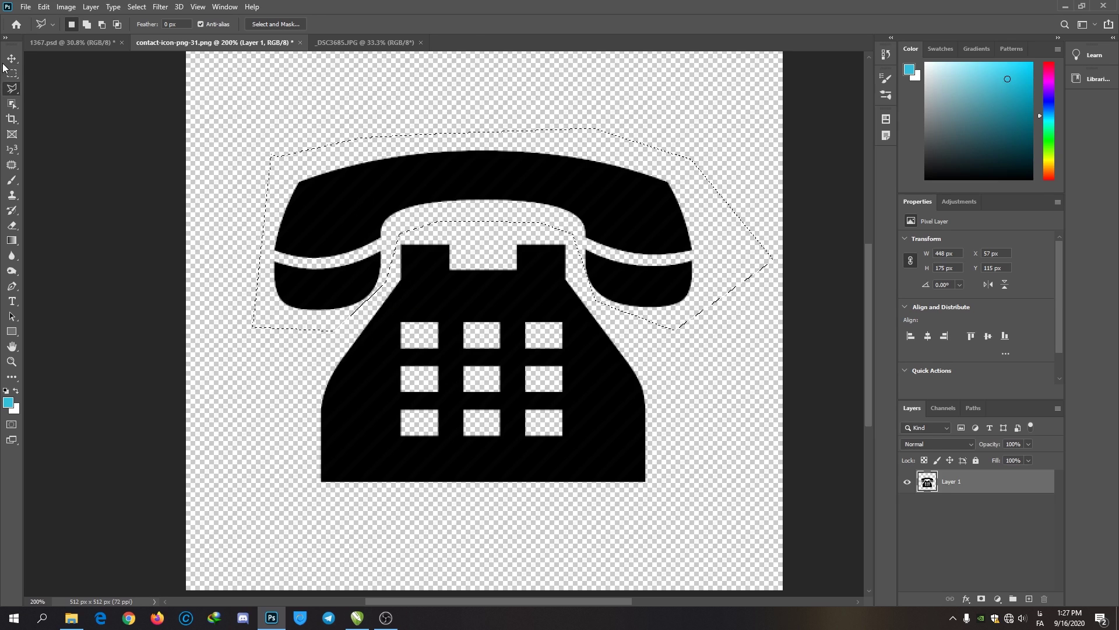
# Step: Try moving the selected handset up and to the left, undo the move, and clear the selection
pyautogui.press('v')
pyautogui.moveTo(420, 202); pyautogui.dragTo(378, 174)
pyautogui.hotkey('ctrl', 'z')
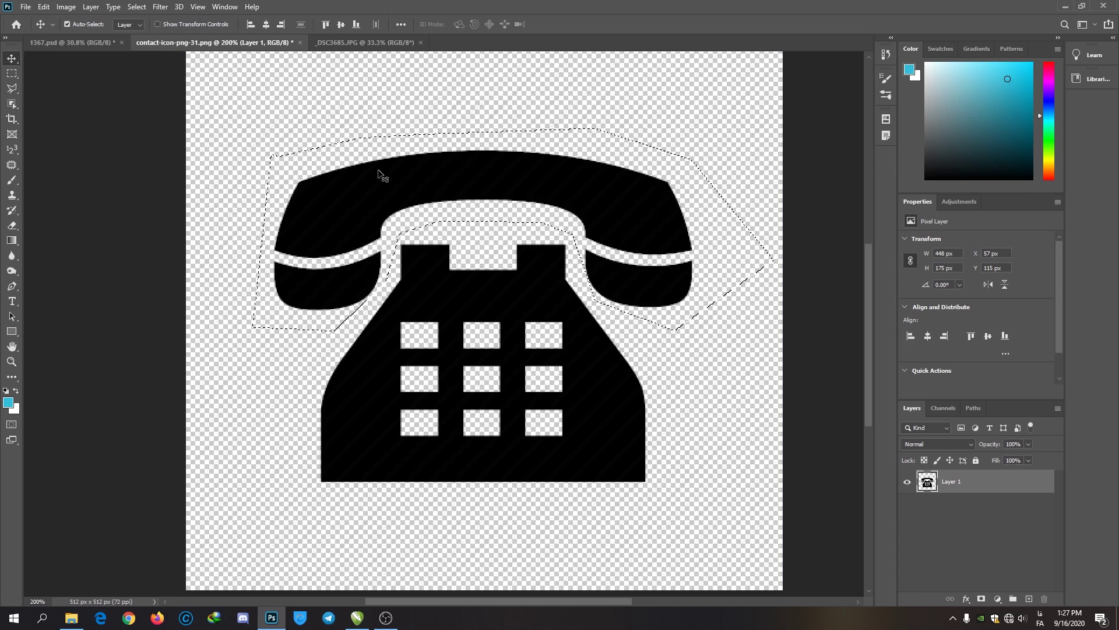
pyautogui.hotkey('ctrl', 'd')
# Step: Select the telephone's base by tracing its complete outer edge with the Magnetic Lasso tool
pyautogui.click(12, 88)
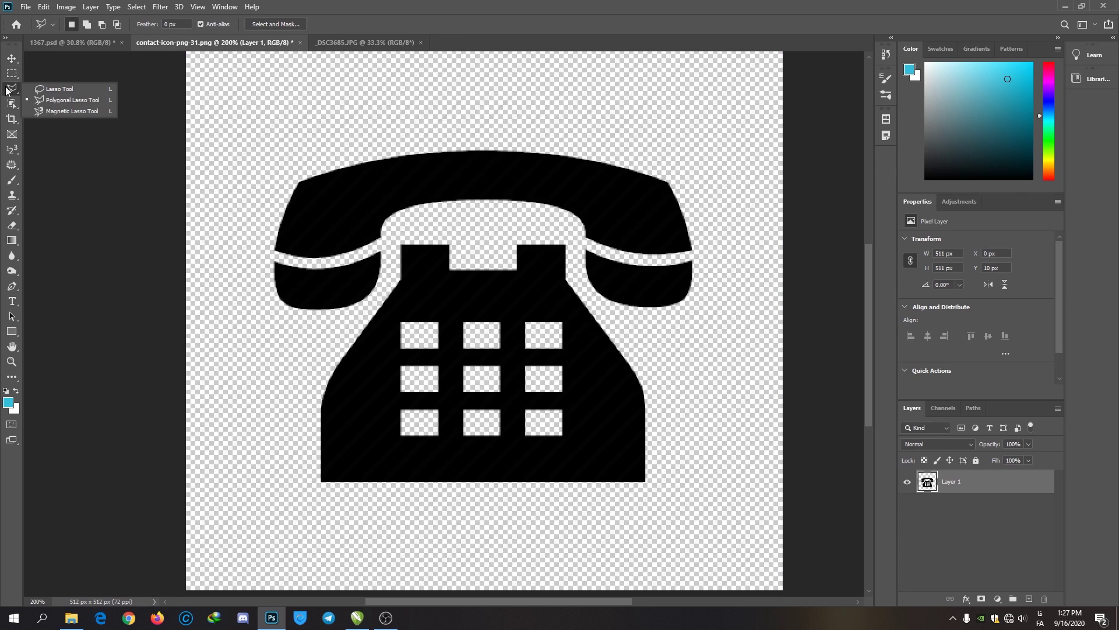
pyautogui.click(56, 115)
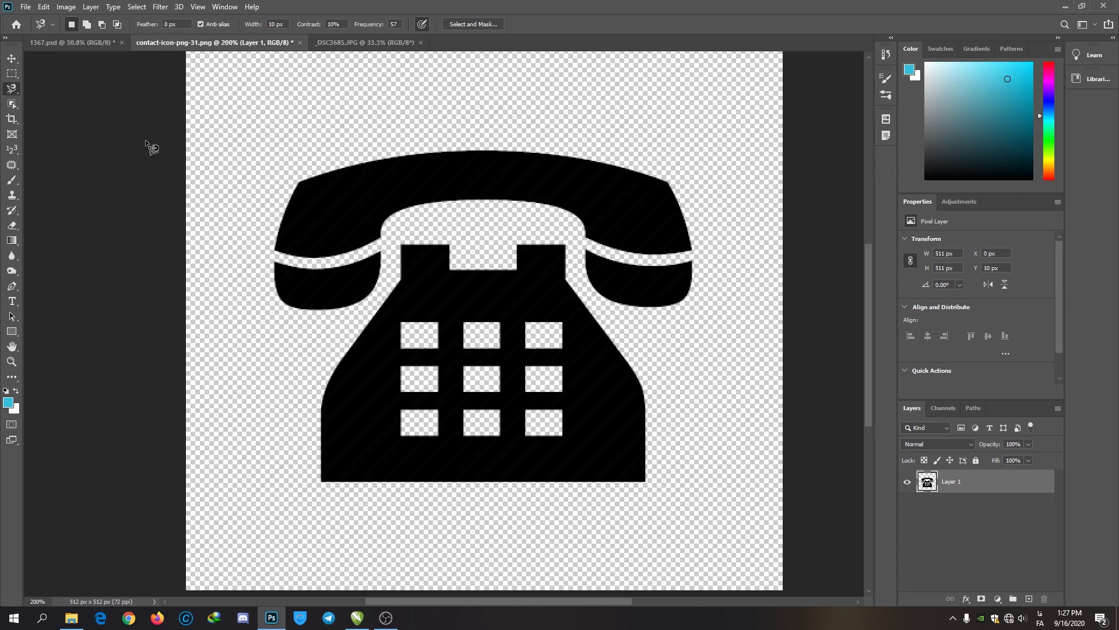
pyautogui.click(401, 246)
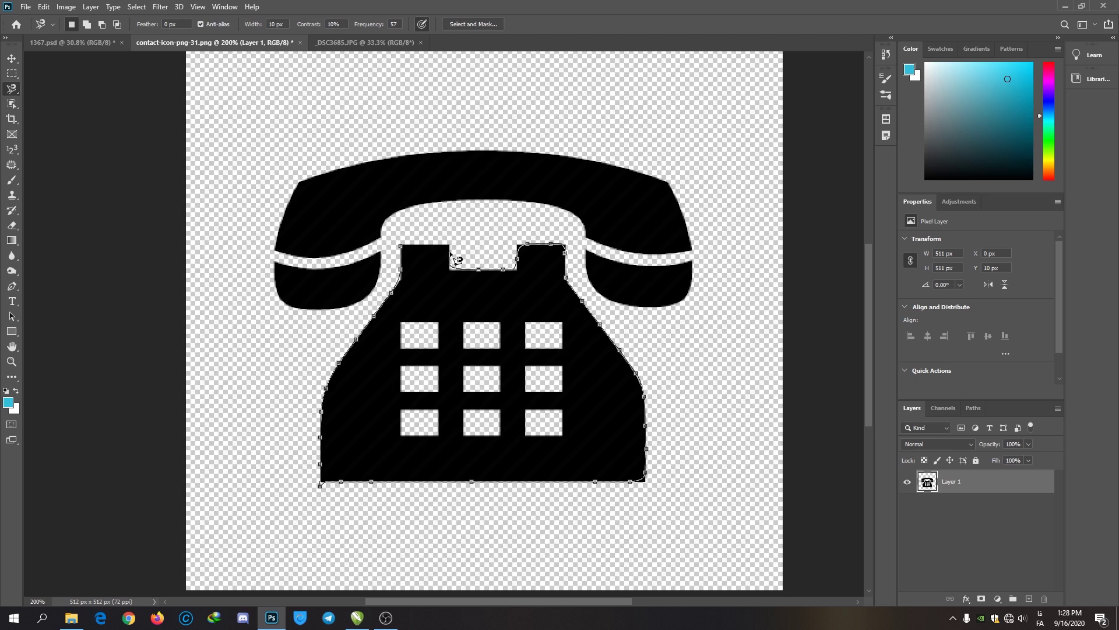
pyautogui.click(402, 246)
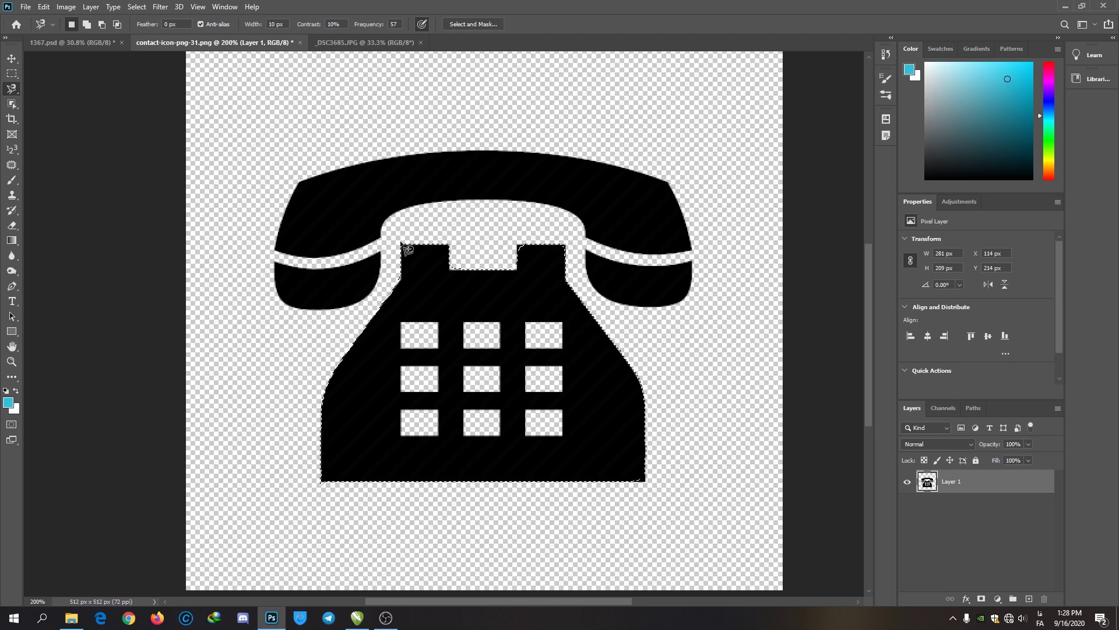
# Step: Try moving the selected telephone base down and to the left, undo the move, and clear the selection
pyautogui.press('v')
pyautogui.moveTo(543, 336)
pyautogui.mouseDown()
pyautogui.moveTo(517, 341)
pyautogui.moveTo(468, 464)
pyautogui.moveTo(471, 393)
pyautogui.mouseUp()
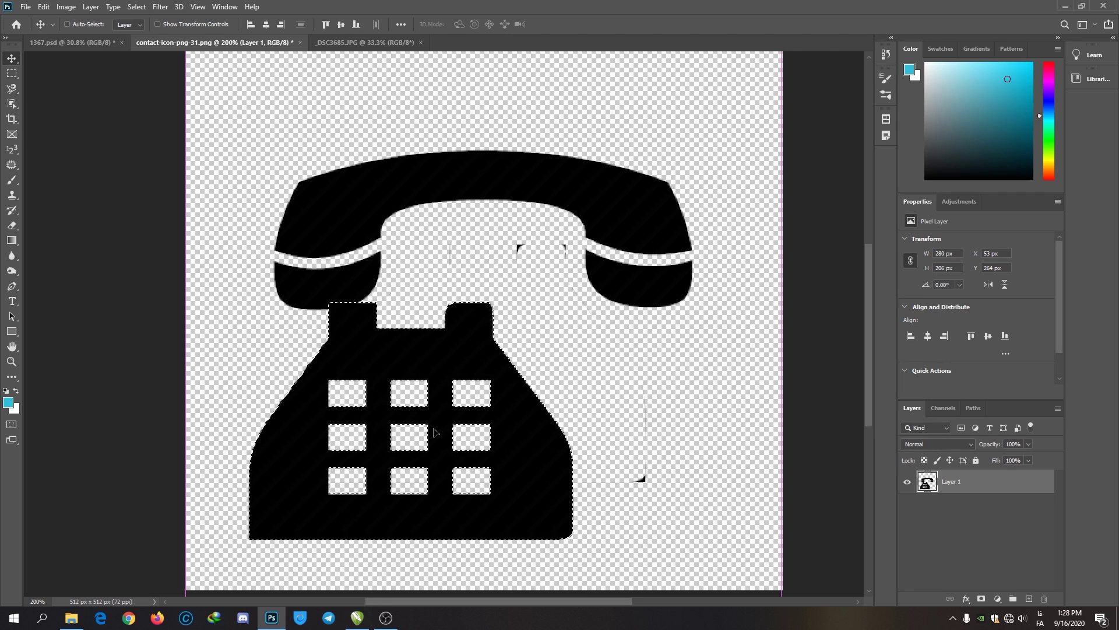
pyautogui.hotkey('ctrl', 'z')
pyautogui.hotkey('ctrl', 'd')
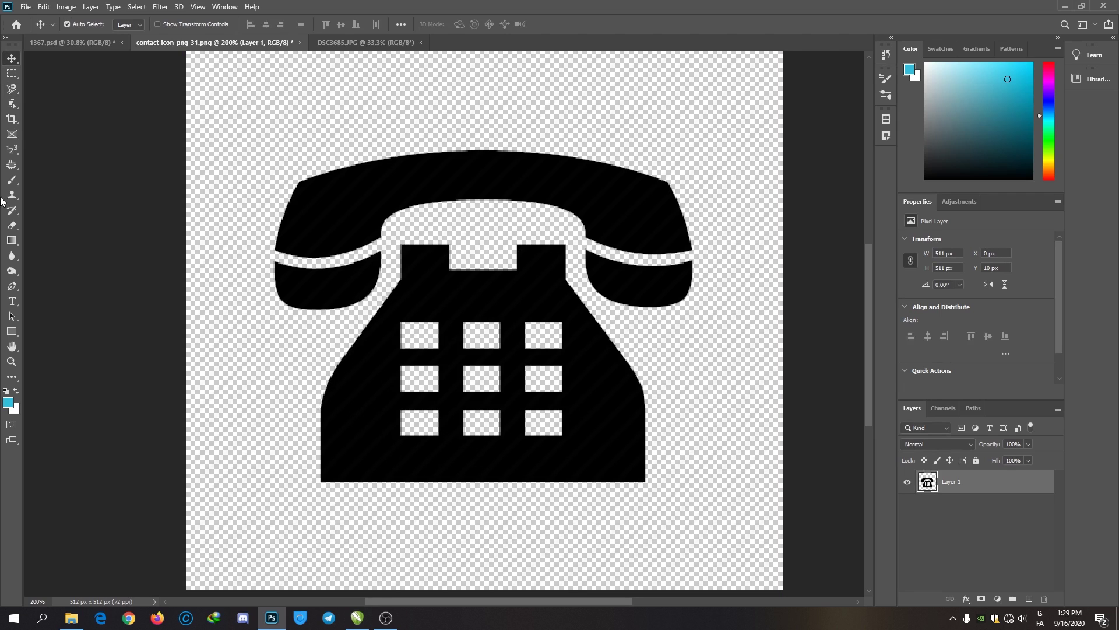
# Step: Select the telephone's base, leaving out its keypad holes, using the Magic Wand tool with a tolerance of 32
pyautogui.moveTo(11, 89); pyautogui.dragTo(49, 116)
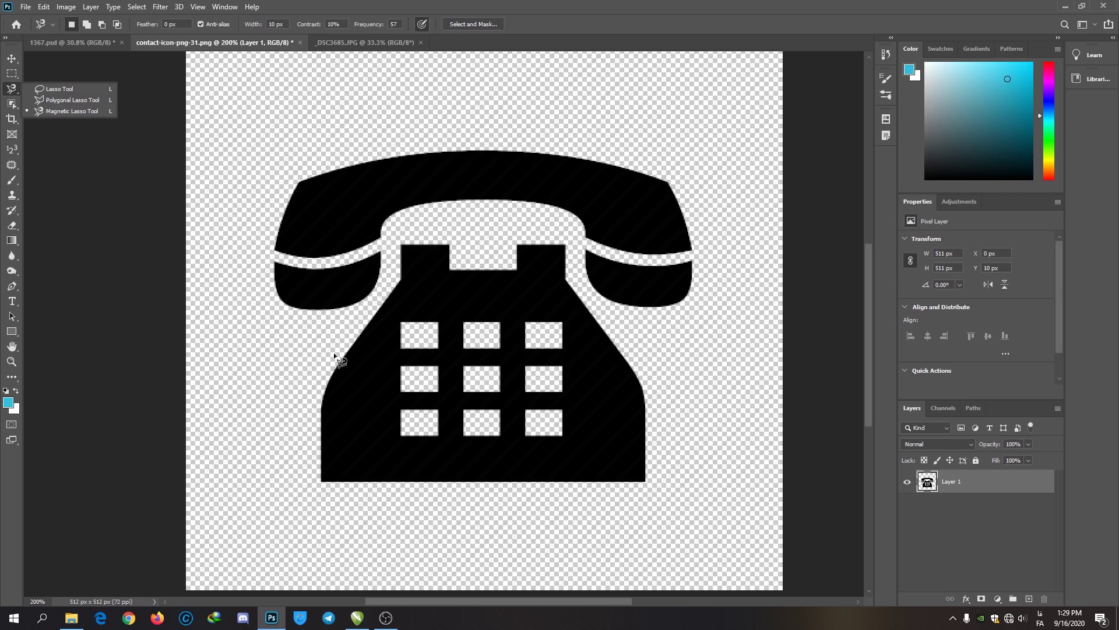
pyautogui.click(14, 107)
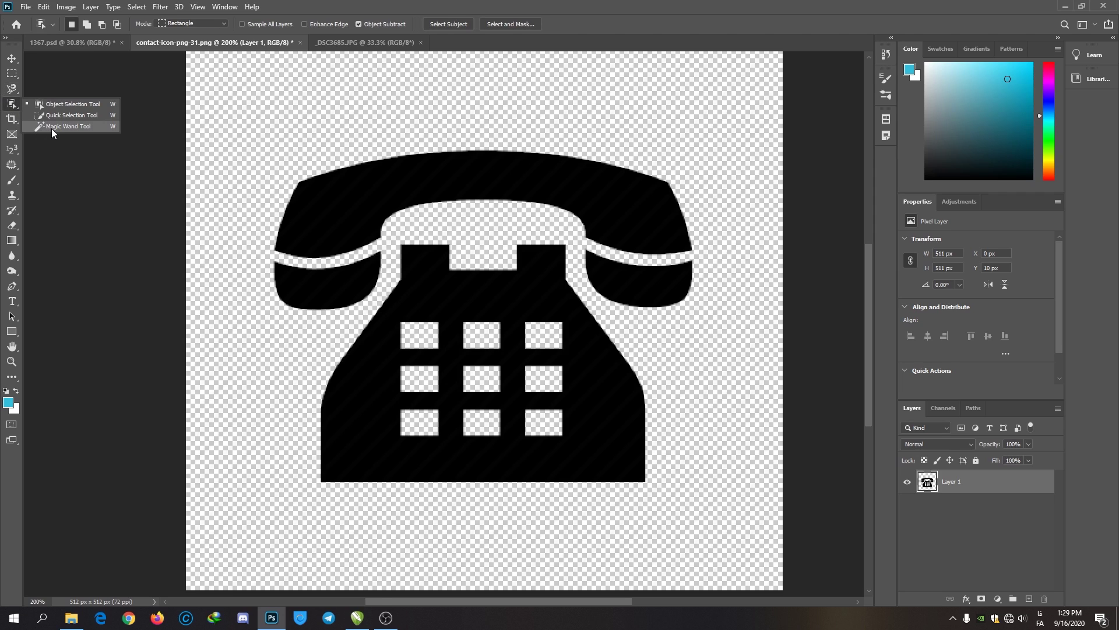
pyautogui.click(51, 127)
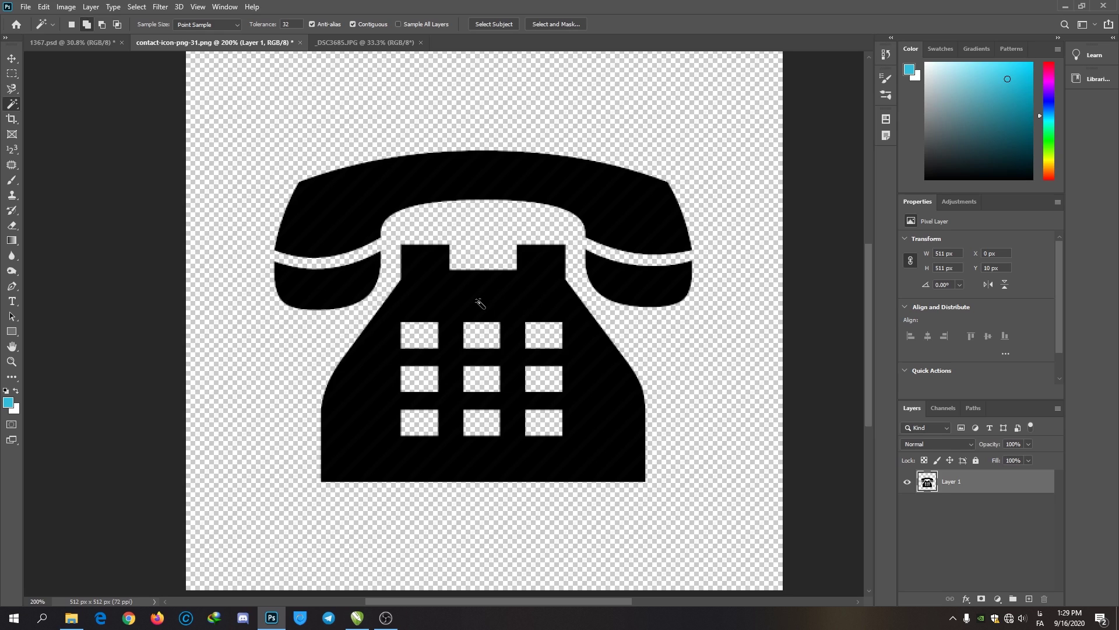
pyautogui.click(458, 299)
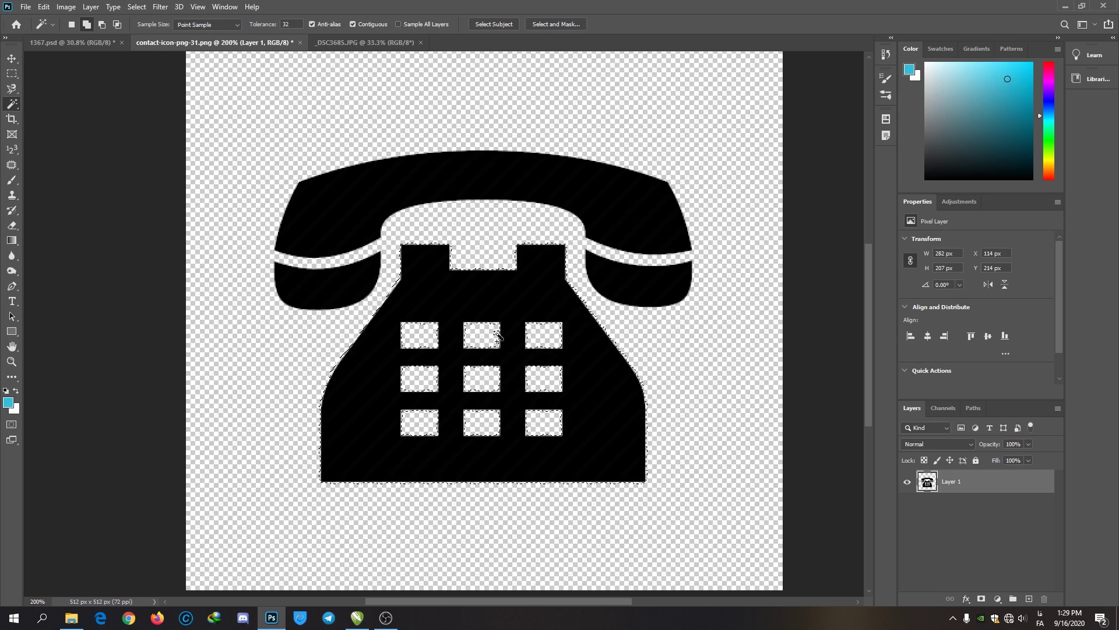
# Step: Try moving the selected telephone base slightly downward, restore its position, and clear the selection
pyautogui.click(11, 58)
pyautogui.moveTo(487, 291); pyautogui.dragTo(484, 318)
pyautogui.hotkey('ctrl', 'd')
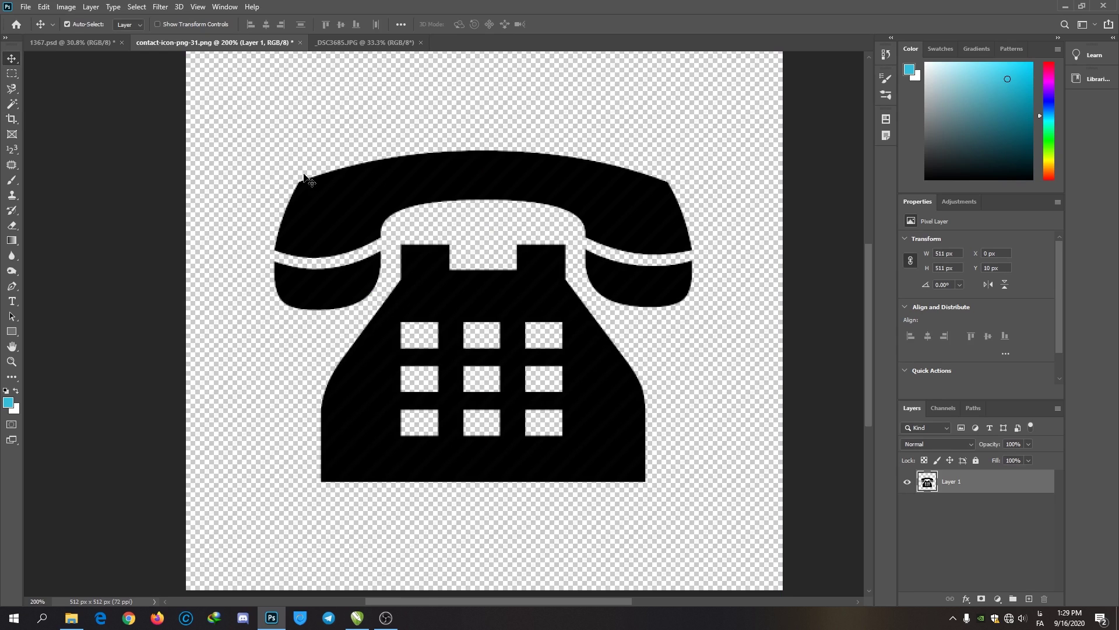
# Step: Select the telephone's handset with the Magic Wand, practising adding neighbouring black parts and removing them until only the handset is selected
pyautogui.click(11, 105)
pyautogui.click(312, 201)
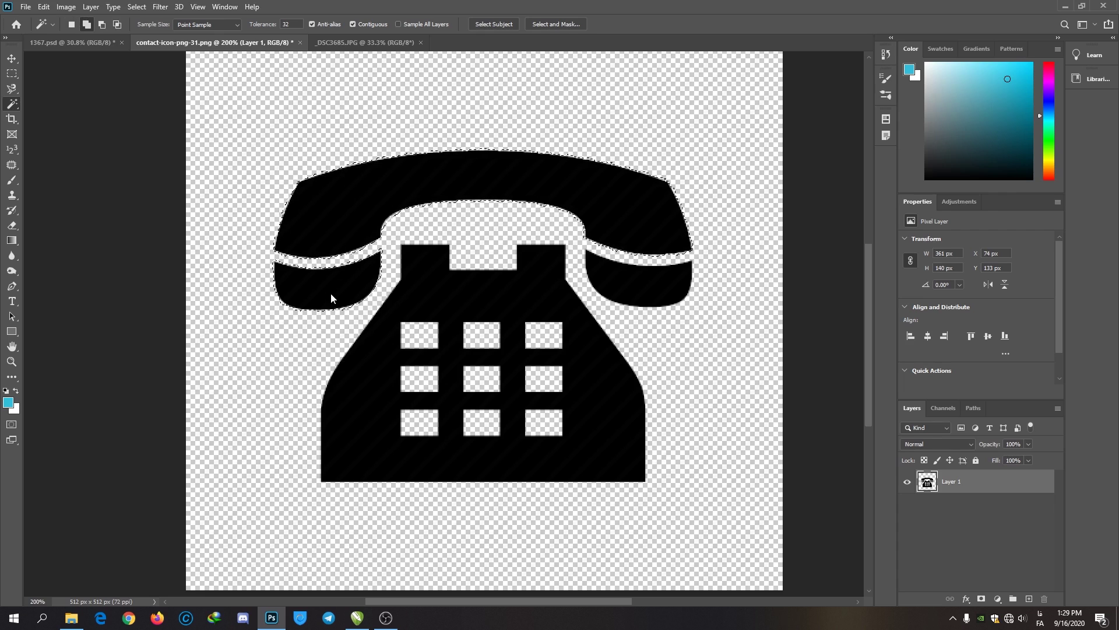
pyautogui.click(544, 302)
pyautogui.hotkey('ctrl', 'z')
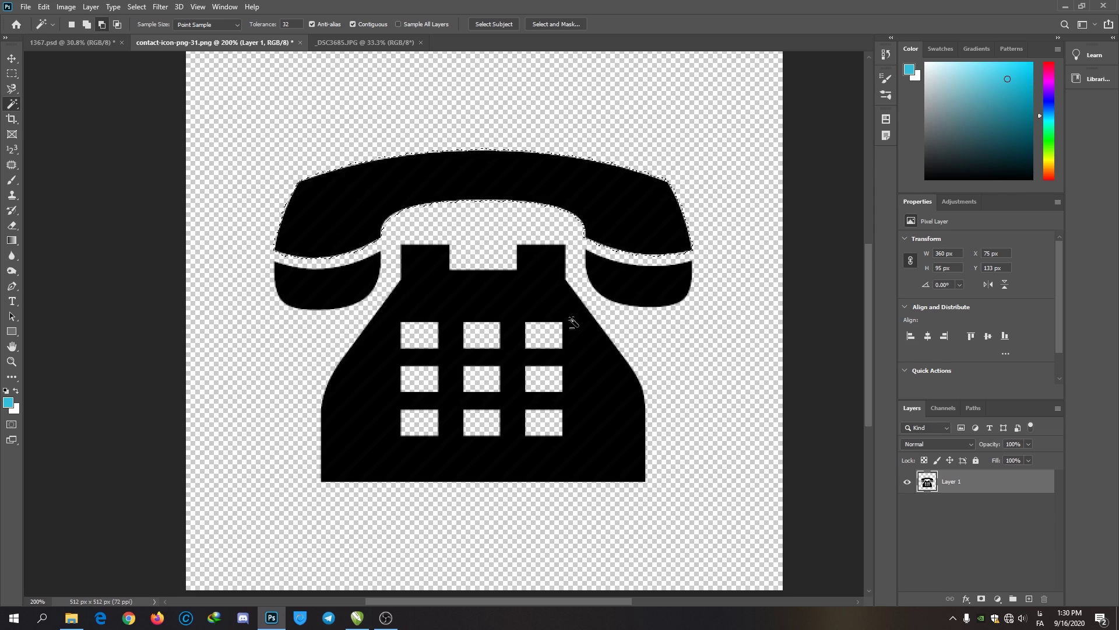
# Step: Draw a rectangular marquee selection about 148 × 189 px around the left end of the telephone's handset
pyautogui.rightClick(3, 104)
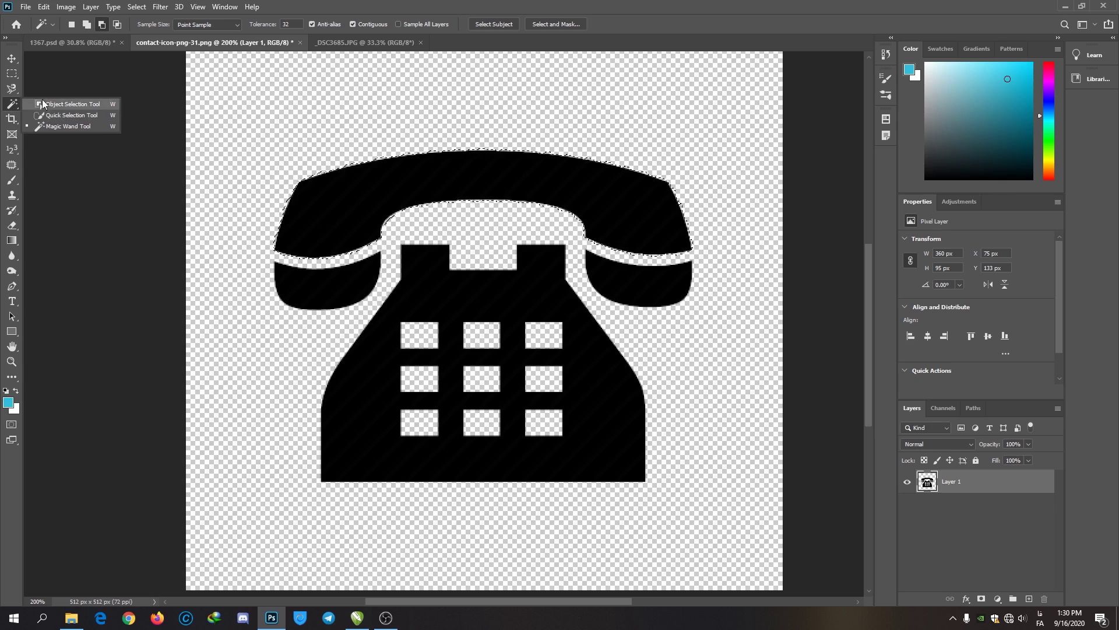
pyautogui.click(12, 74)
pyautogui.rightClick(13, 74)
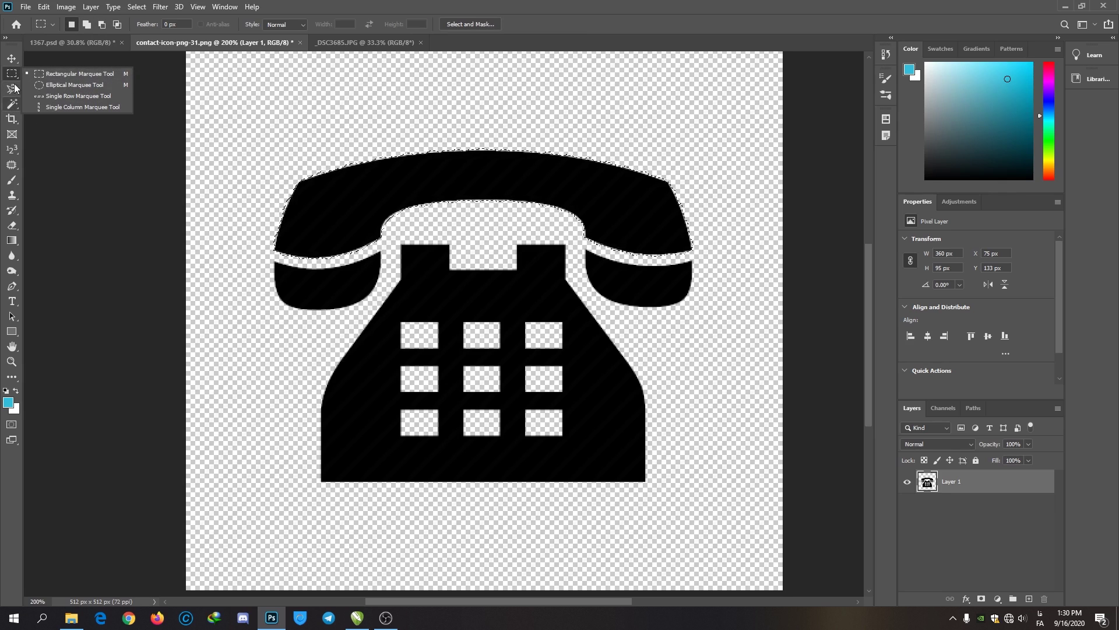
pyautogui.click(62, 74)
pyautogui.moveTo(213, 90); pyautogui.dragTo(384, 309)
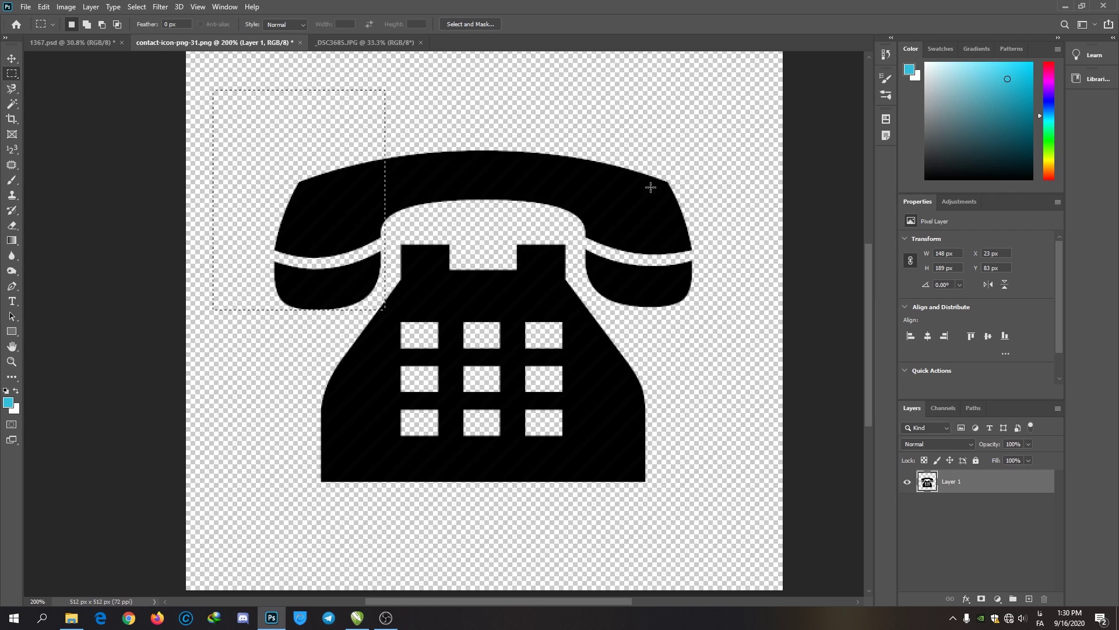
# Step: Subtract two overlapping rectangles from the upper part of the rectangular selection, leaving an area about 148 × 74 px
pyautogui.click(103, 25)
pyautogui.moveTo(201, 78); pyautogui.dragTo(446, 185)
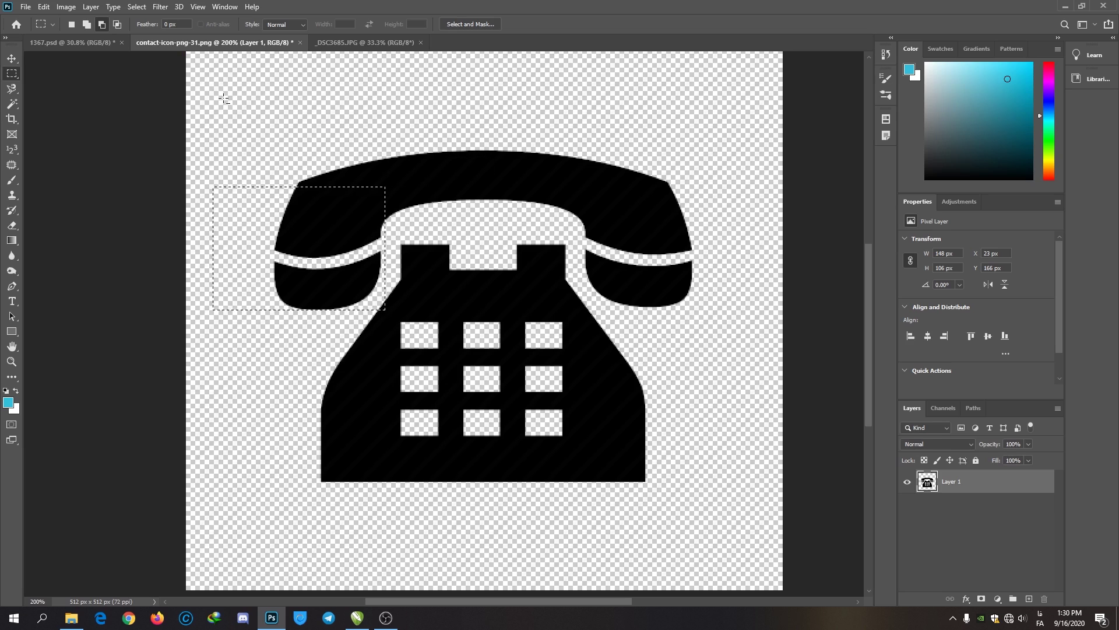
pyautogui.moveTo(186, 70); pyautogui.dragTo(412, 224)
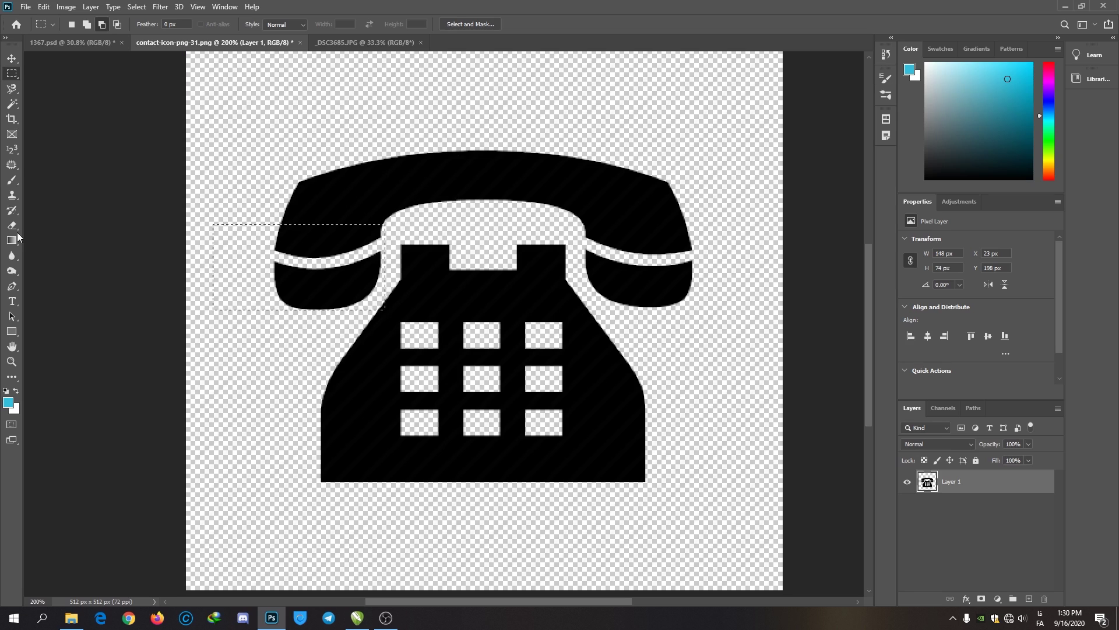
# Step: Try intersecting marquee rectangles over the telephone's left side, clear the selection, and set the marquee to add to selections
pyautogui.moveTo(201, 163); pyautogui.dragTo(295, 424)
pyautogui.moveTo(208, 155); pyautogui.dragTo(409, 255)
pyautogui.moveTo(260, 204); pyautogui.dragTo(332, 446)
pyautogui.moveTo(292, 168); pyautogui.dragTo(531, 458)
pyautogui.moveTo(229, 110); pyautogui.dragTo(659, 352)
pyautogui.moveTo(216, 127); pyautogui.dragTo(385, 448)
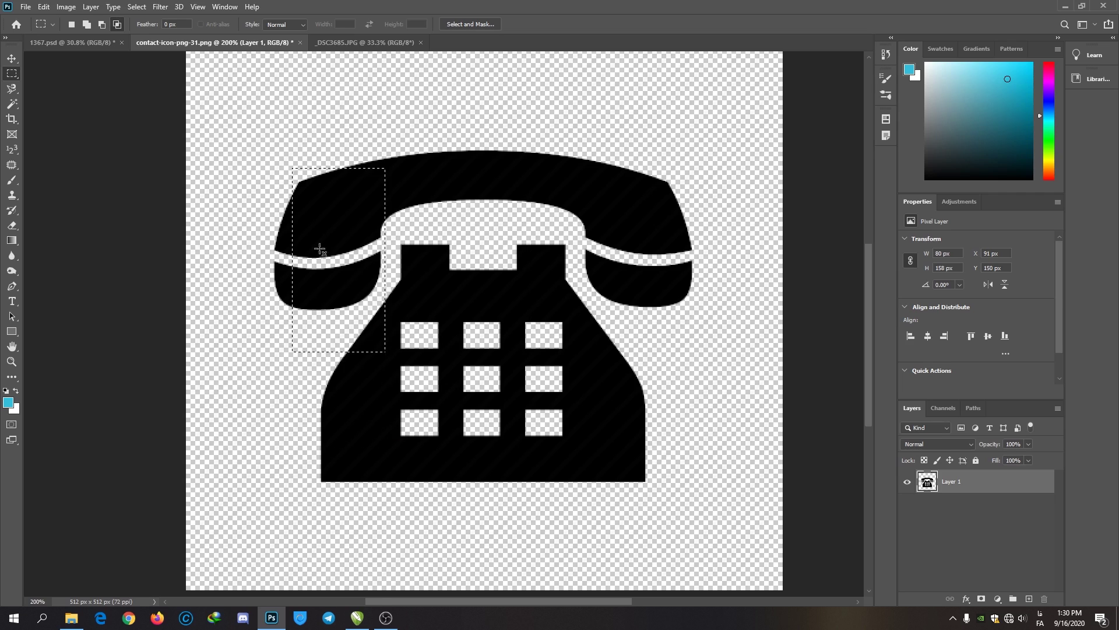
pyautogui.click(314, 347)
pyautogui.click(87, 24)
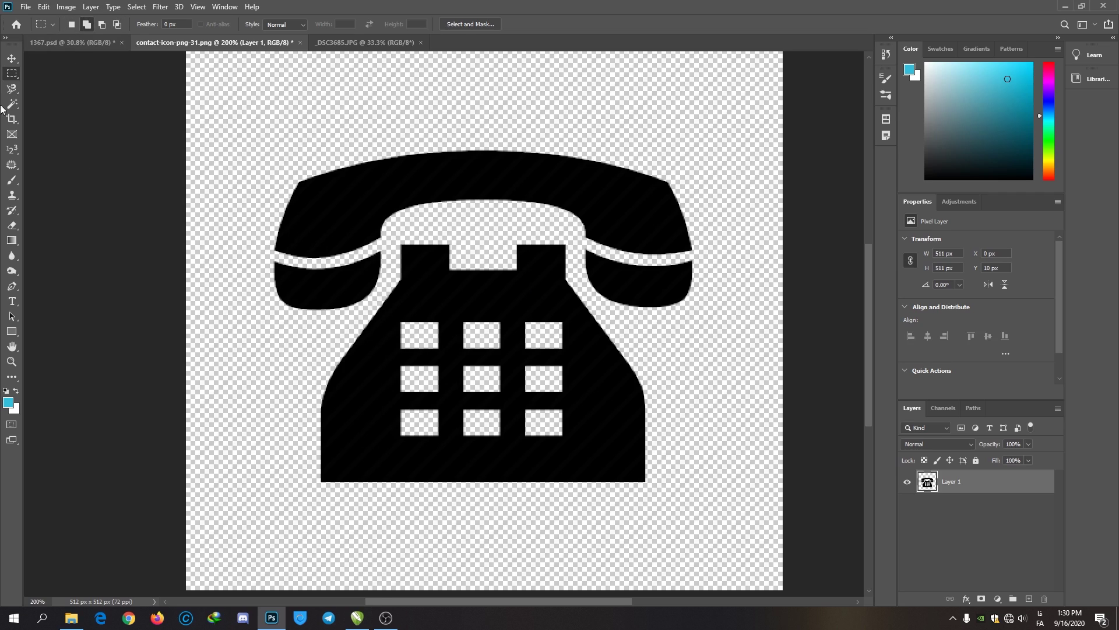
# Step: Switch to the _DSC3685.JPG photo and select the yellow flower stalks with an enlarged Quick Selection brush
pyautogui.click(369, 44)
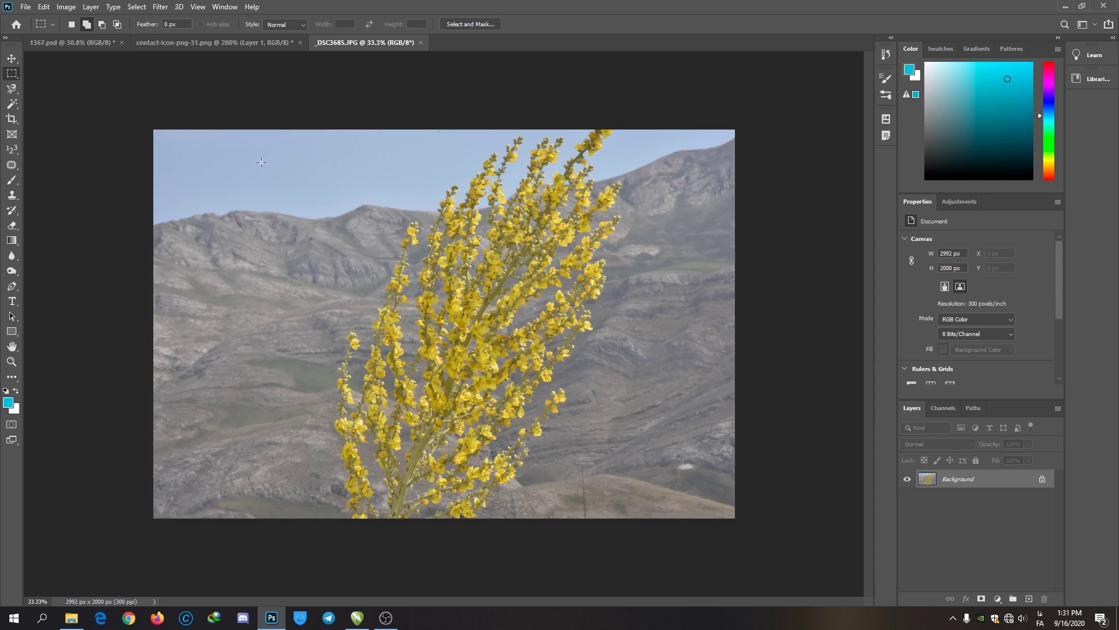
pyautogui.click(12, 103)
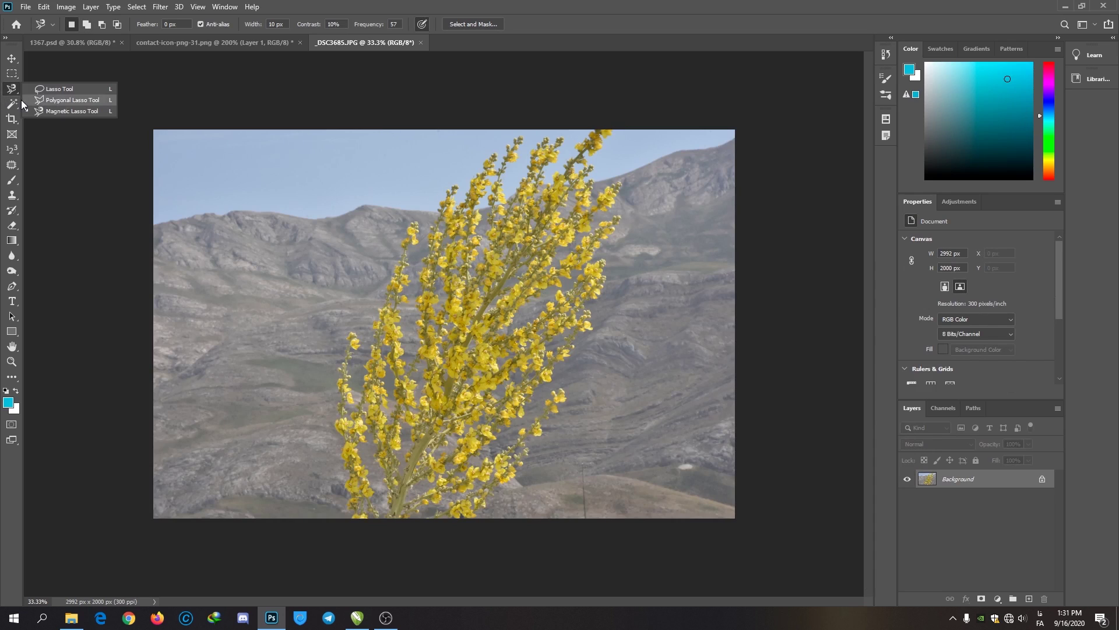
pyautogui.click(47, 116)
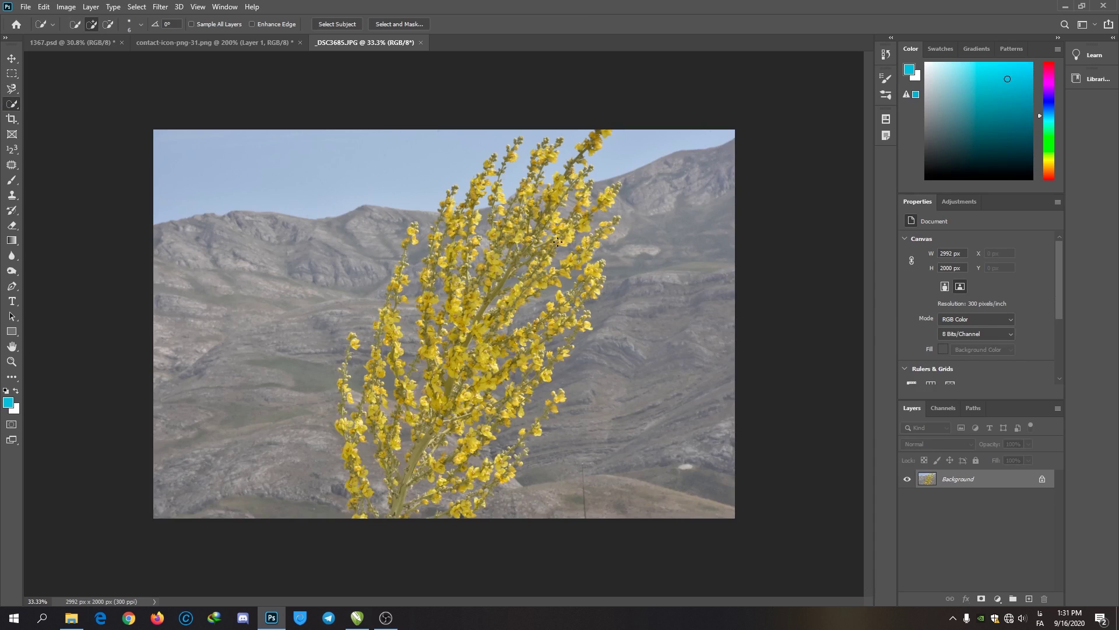
pyautogui.press(']')
pyautogui.press(']')
pyautogui.press(']')
pyautogui.moveTo(517, 178)
pyautogui.mouseDown()
pyautogui.moveTo(497, 303)
pyautogui.moveTo(457, 370)
pyautogui.moveTo(404, 357)
pyautogui.moveTo(482, 253)
pyautogui.moveTo(397, 462)
pyautogui.moveTo(379, 429)
pyautogui.moveTo(460, 317)
pyautogui.moveTo(529, 353)
pyautogui.moveTo(467, 482)
pyautogui.moveTo(555, 298)
pyautogui.moveTo(573, 222)
pyautogui.moveTo(566, 192)
pyautogui.moveTo(555, 291)
pyautogui.mouseUp()
# Step: Subtract the background gap between the right-hand flower branches from the selection with the Quick Selection brush at size 70
pyautogui.press('z')
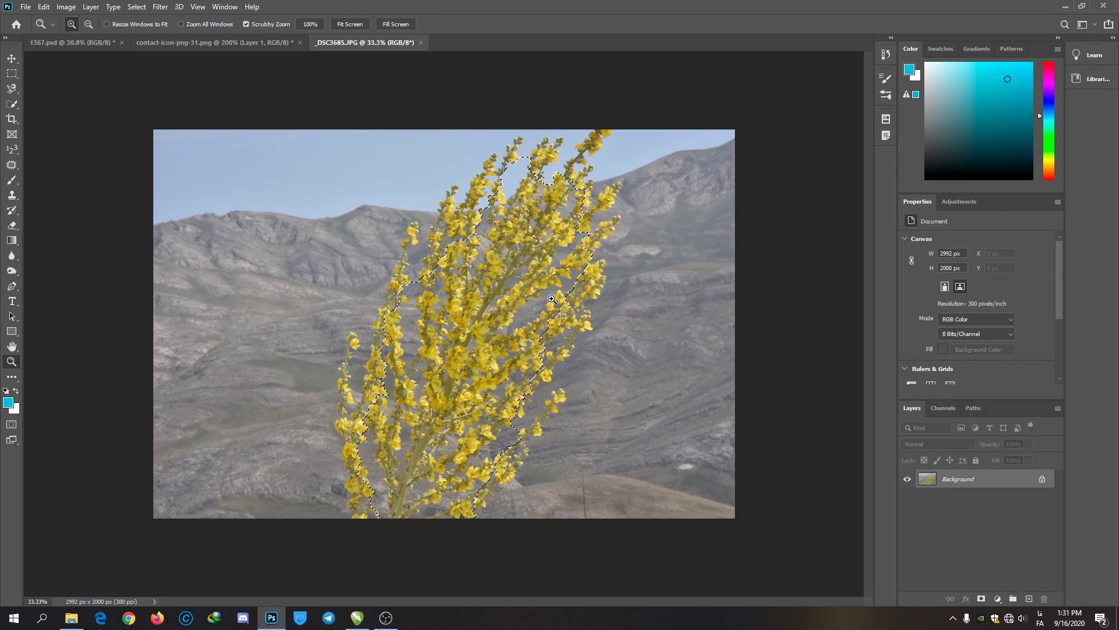
pyautogui.click(551, 299)
pyautogui.click(551, 300)
pyautogui.click(551, 300)
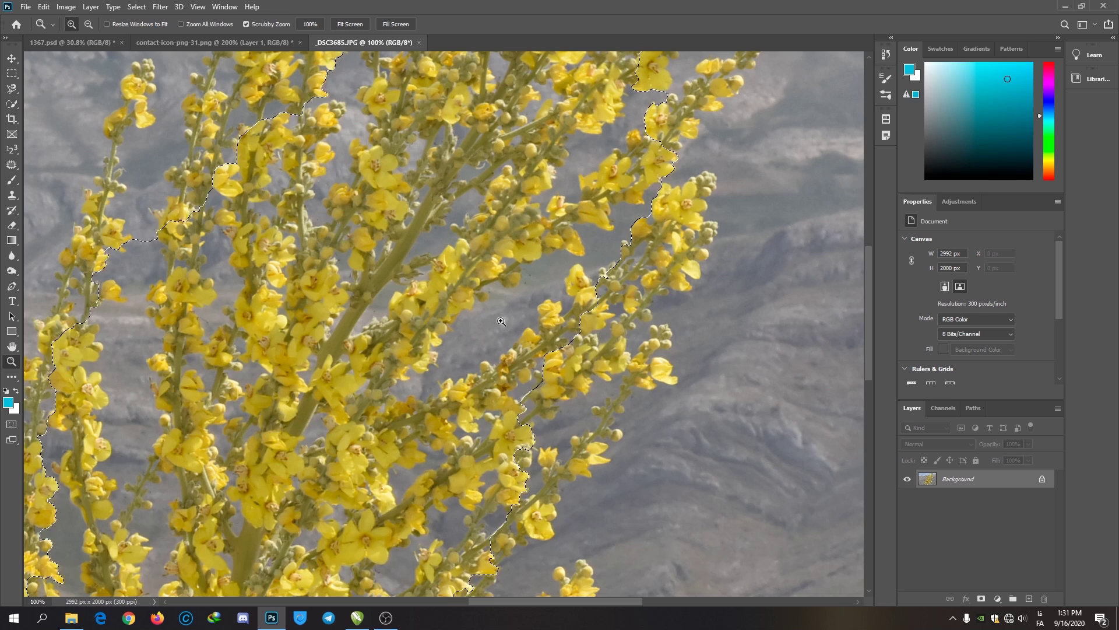
pyautogui.press('w')
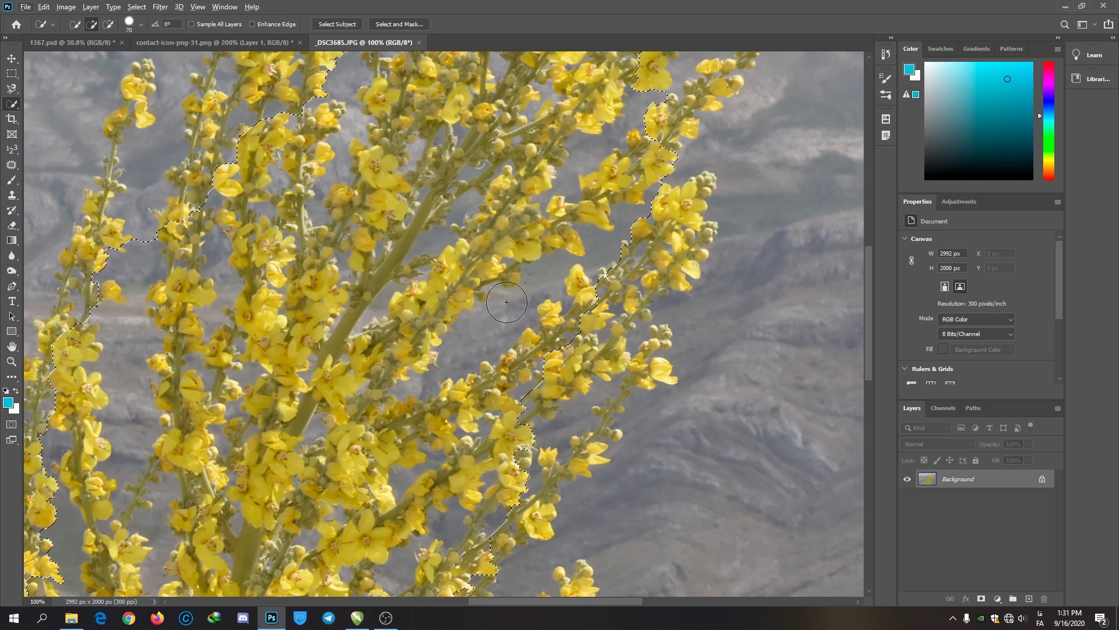
pyautogui.moveTo(540, 290)
pyautogui.mouseDown()
pyautogui.moveTo(457, 343)
pyautogui.moveTo(488, 315)
pyautogui.moveTo(487, 364)
pyautogui.moveTo(476, 354)
pyautogui.moveTo(484, 329)
pyautogui.mouseUp()
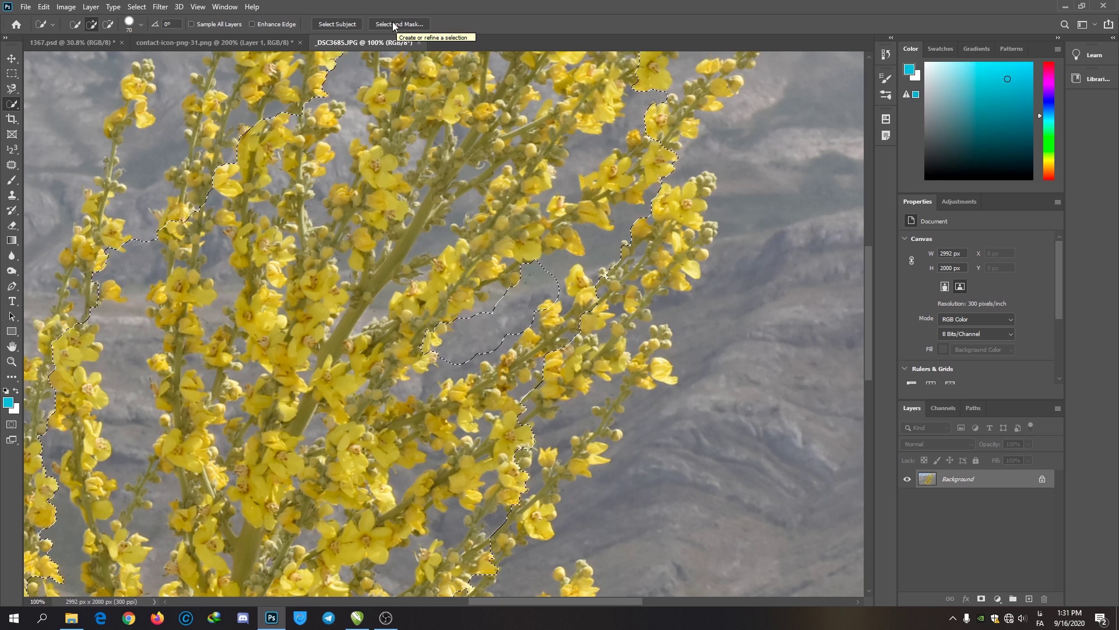
# Step: Clear the selection and select the whole flowering plant by framing it with the Object Selection tool in Rectangle mode
pyautogui.hotkey('ctrl', 'd')
pyautogui.press('z')
pyautogui.rightClick(397, 302)
pyautogui.click(419, 313)
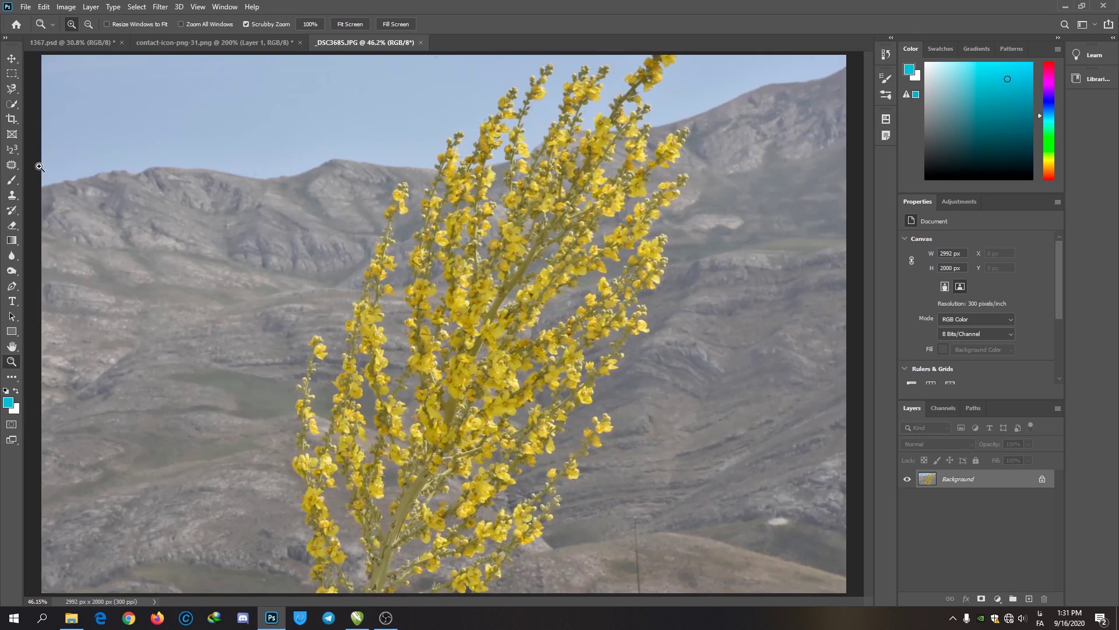
pyautogui.rightClick(11, 103)
pyautogui.click(68, 100)
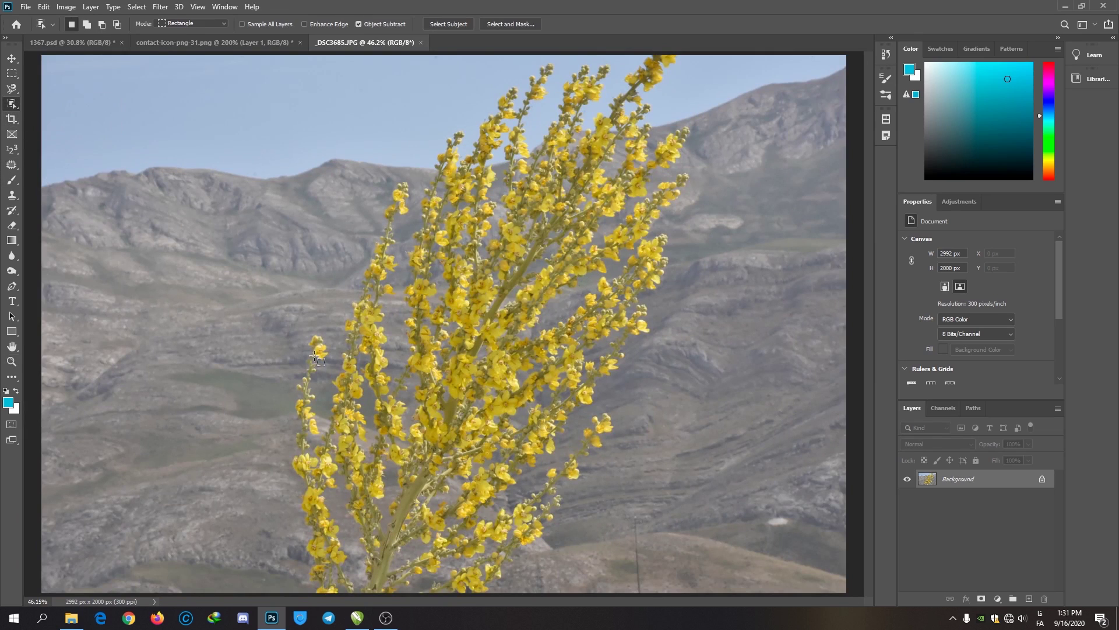
pyautogui.moveTo(207, 557); pyautogui.dragTo(740, 39)
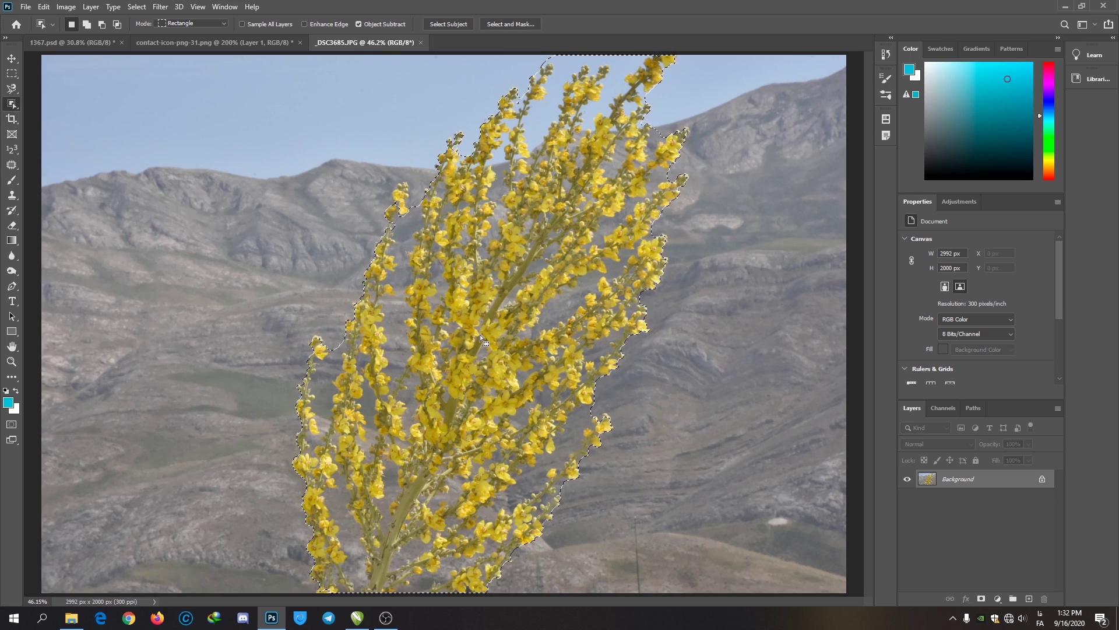
# Step: Open Select and Mask and preview the Onion Skin, Overlay, On Black, On White, Black & White and On Layers views, finishing on Marching Ants
pyautogui.click(511, 24)
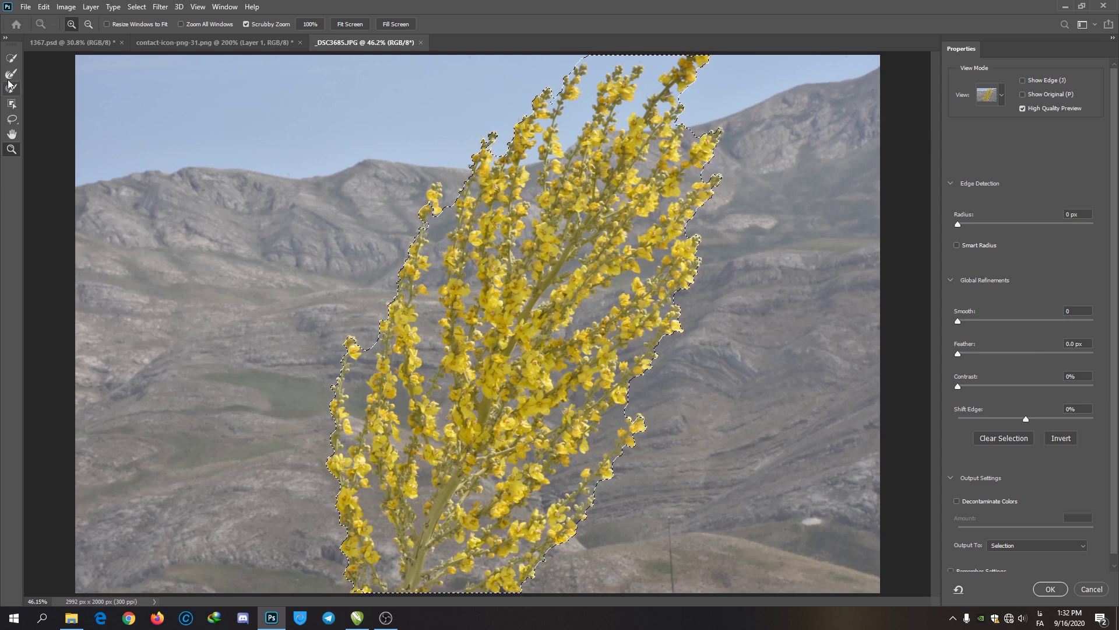
pyautogui.click(1002, 95)
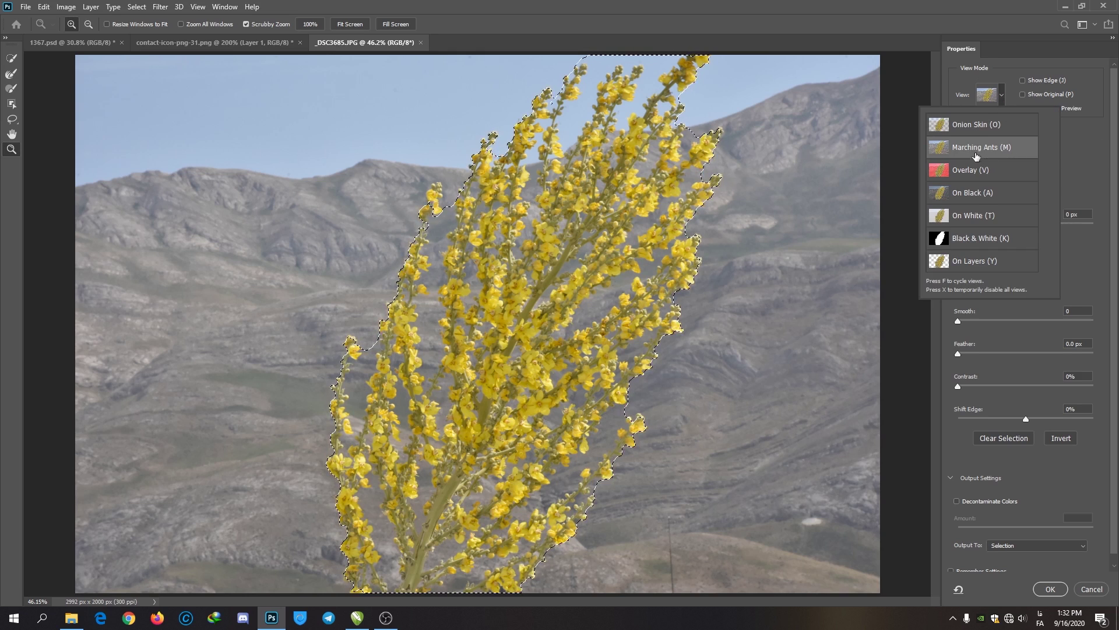
pyautogui.click(983, 123)
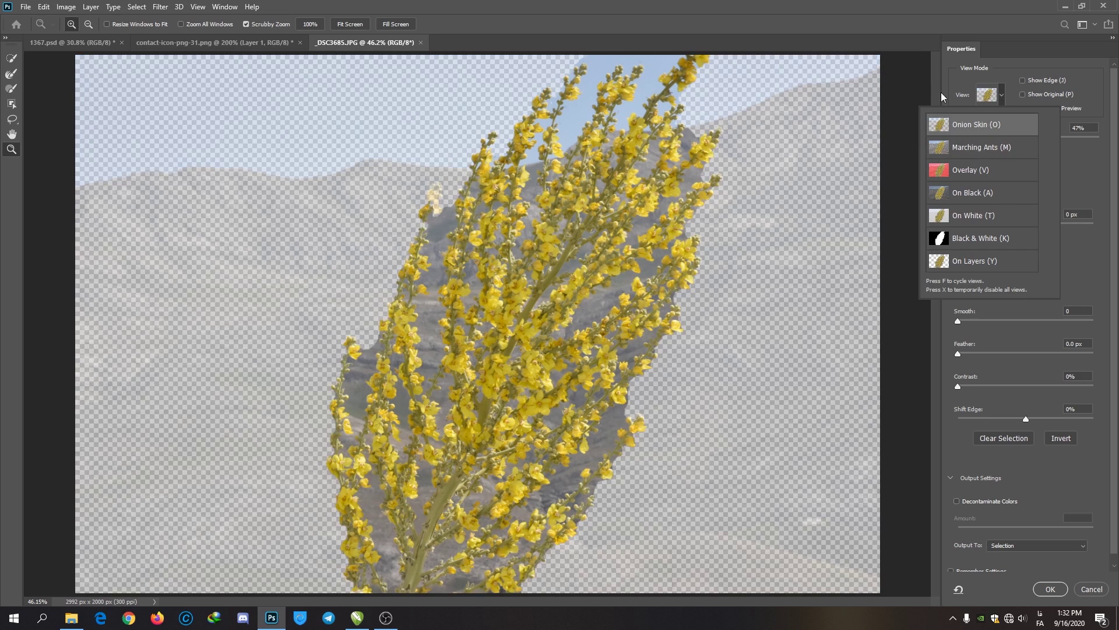
pyautogui.click(967, 149)
pyautogui.click(954, 176)
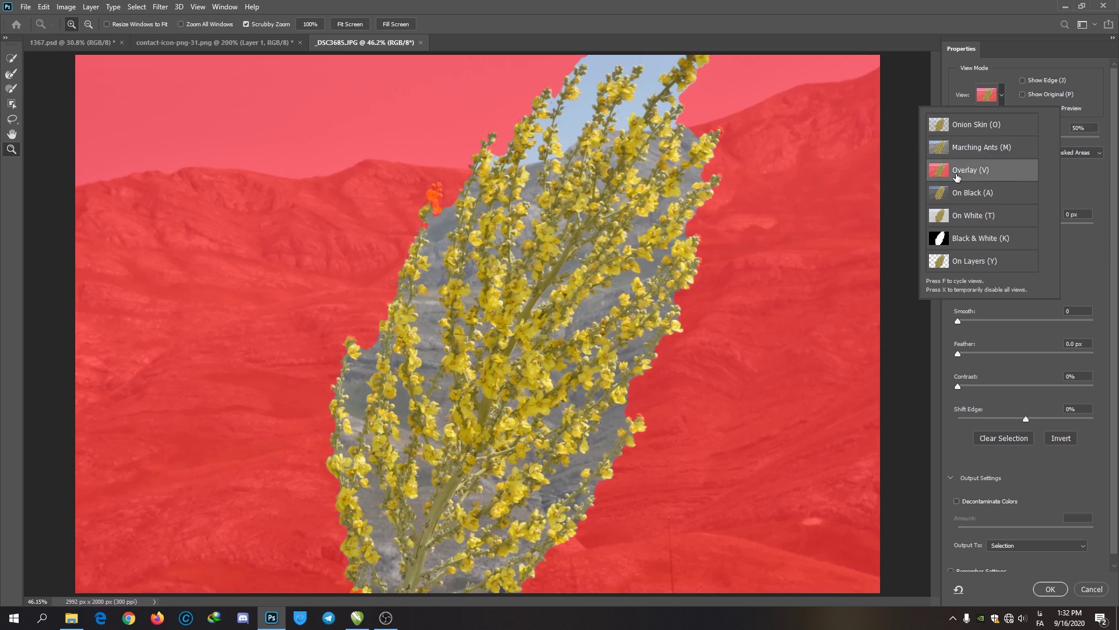
pyautogui.click(989, 197)
pyautogui.click(988, 224)
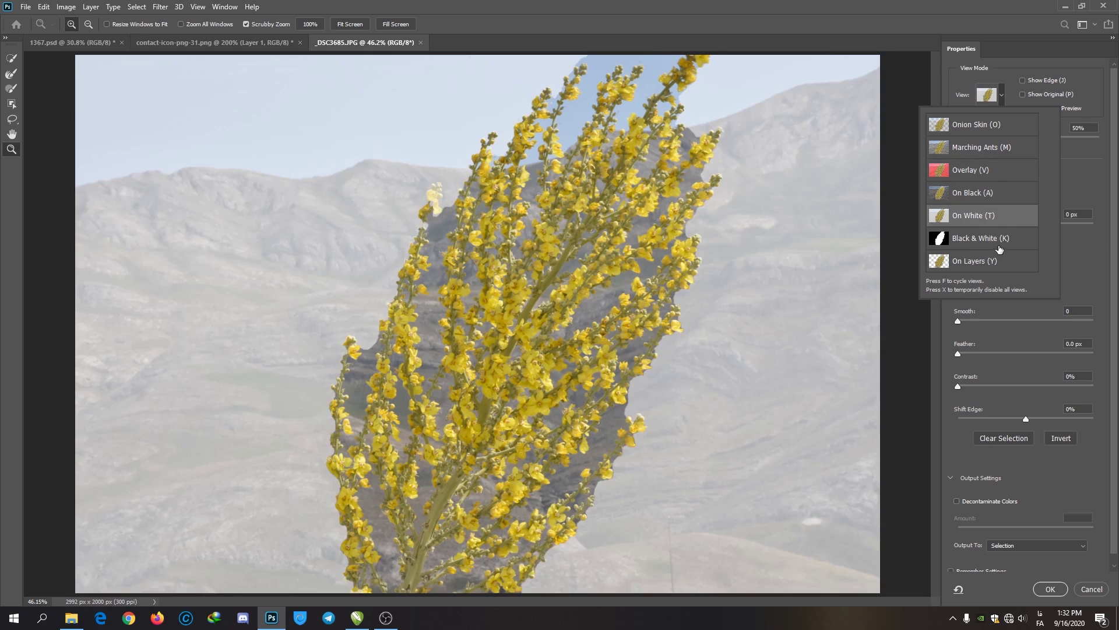
pyautogui.click(998, 246)
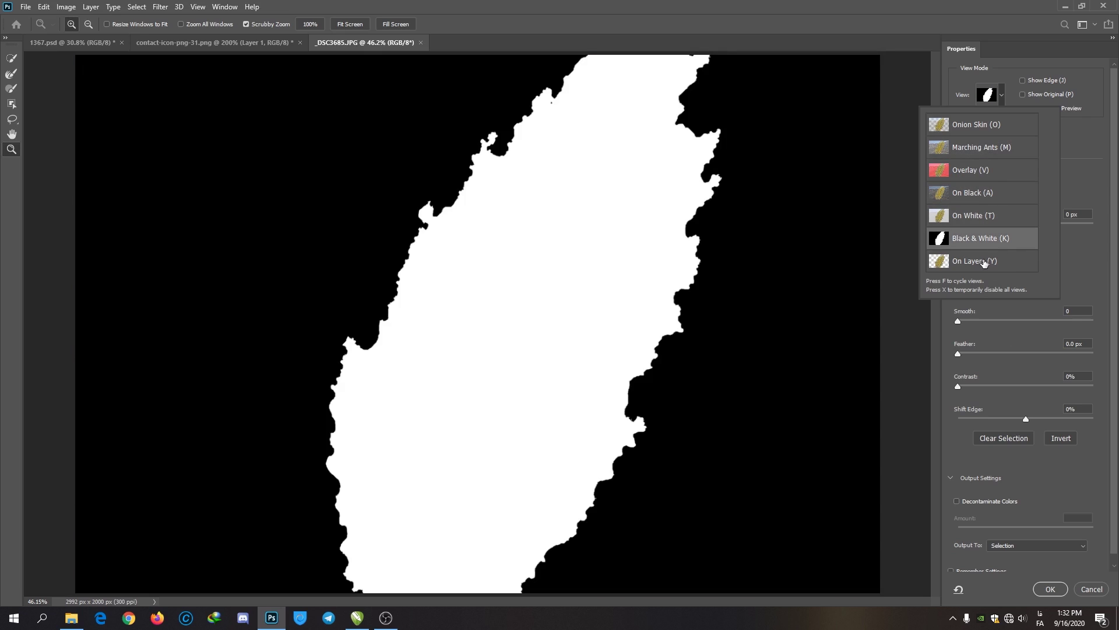
pyautogui.click(984, 266)
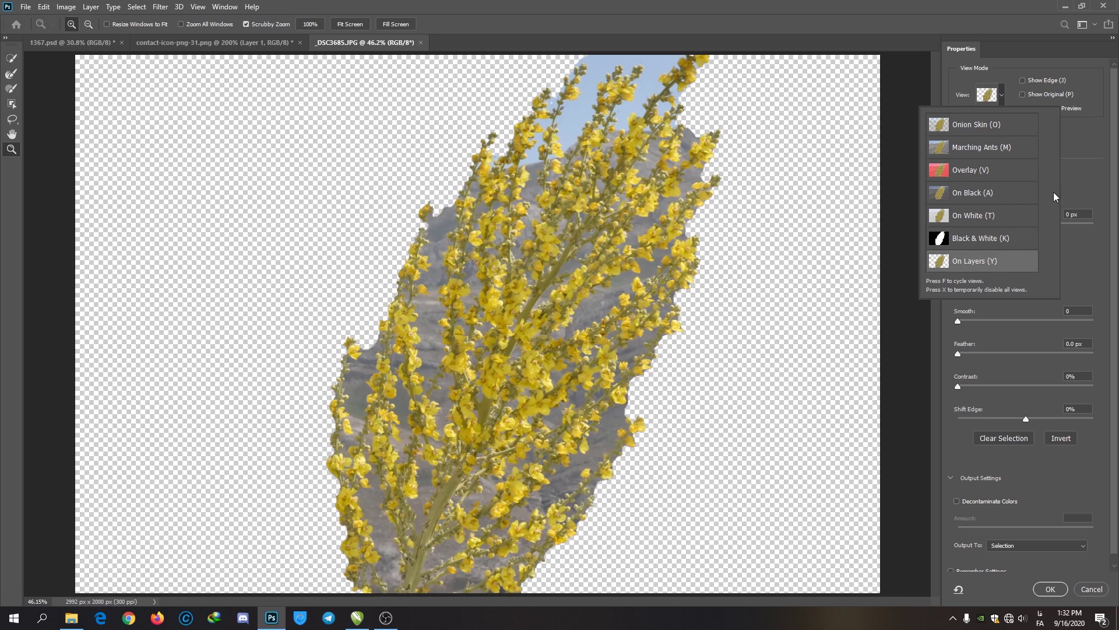
pyautogui.click(985, 147)
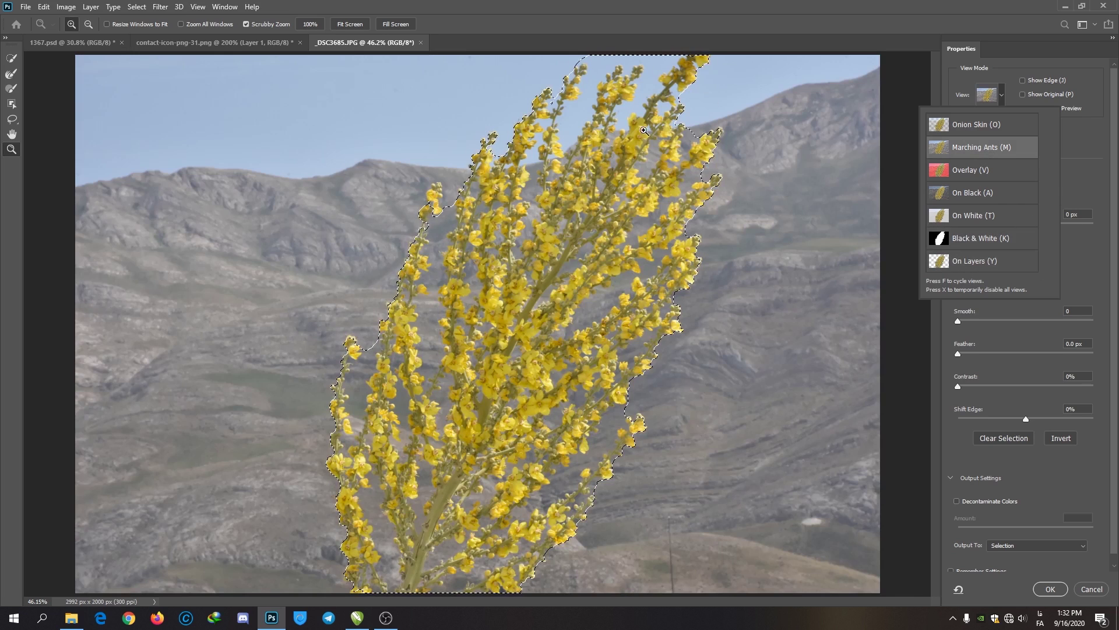
pyautogui.click(1107, 159)
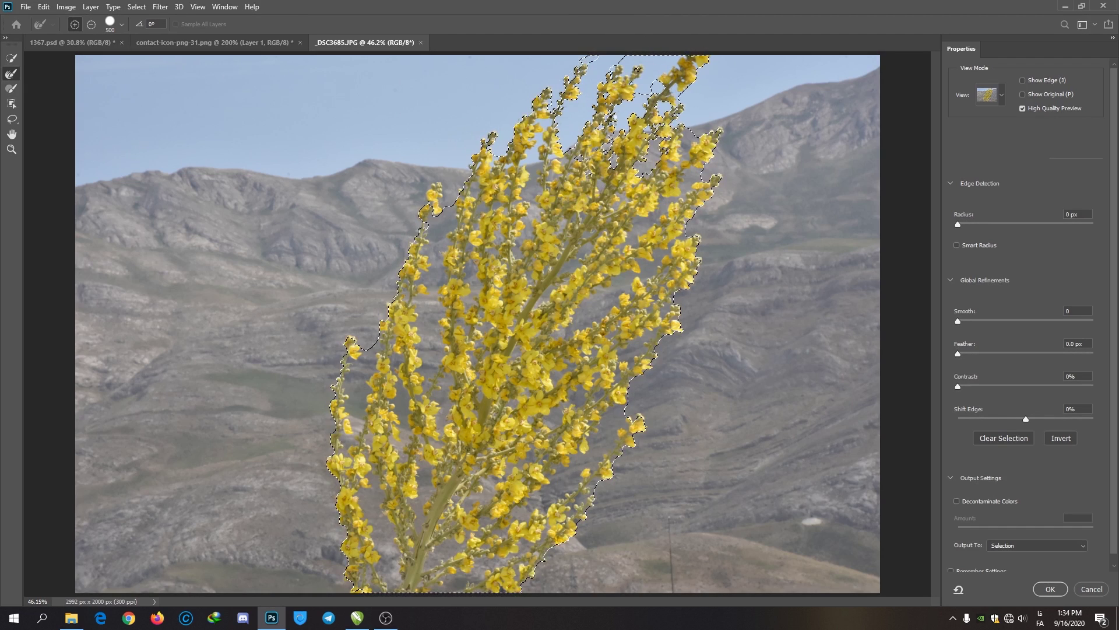
# Step: Brush over the flower branches with the Refine Edge Brush at size 500 to exclude the background gaps between them
pyautogui.moveTo(615, 154)
pyautogui.mouseDown()
pyautogui.moveTo(528, 201)
pyautogui.moveTo(456, 270)
pyautogui.moveTo(593, 275)
pyautogui.mouseUp()
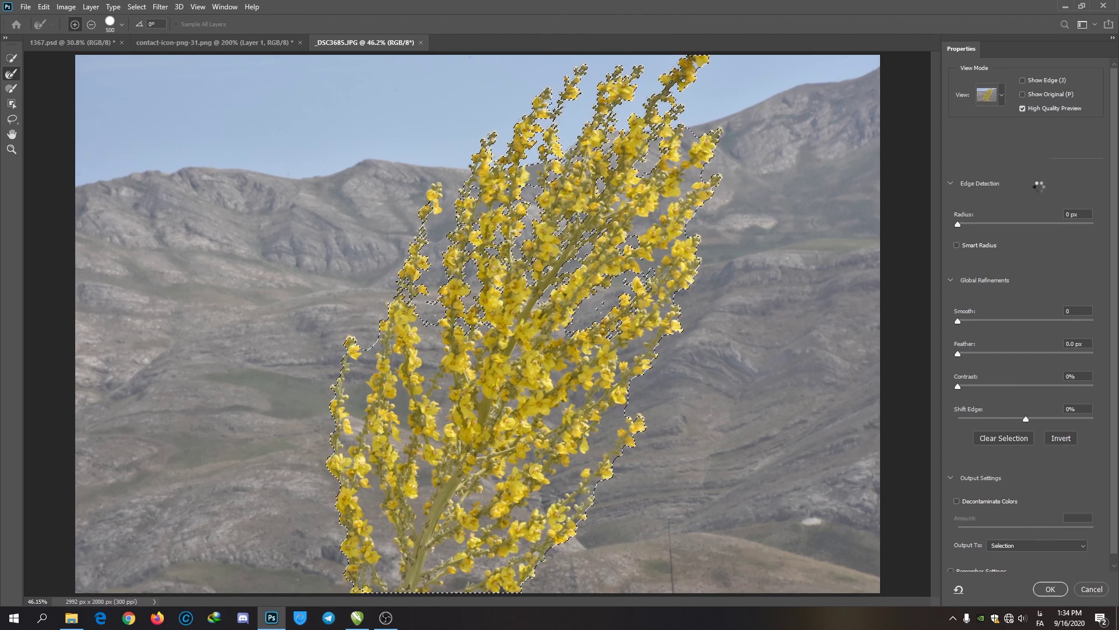
pyautogui.click(666, 189)
pyautogui.click(662, 268)
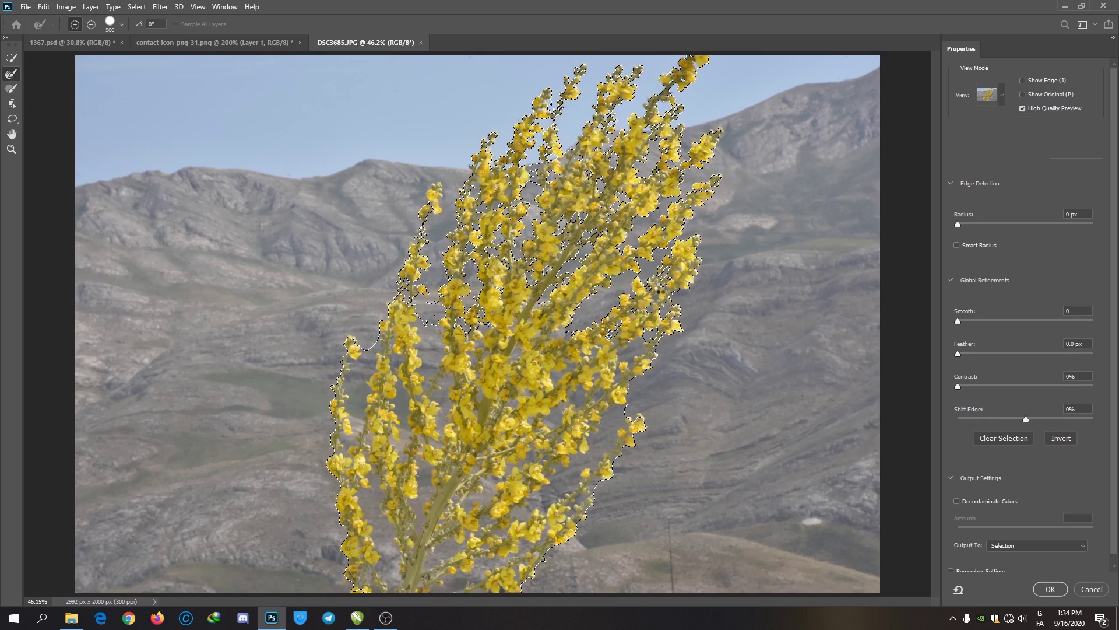
pyautogui.click(510, 324)
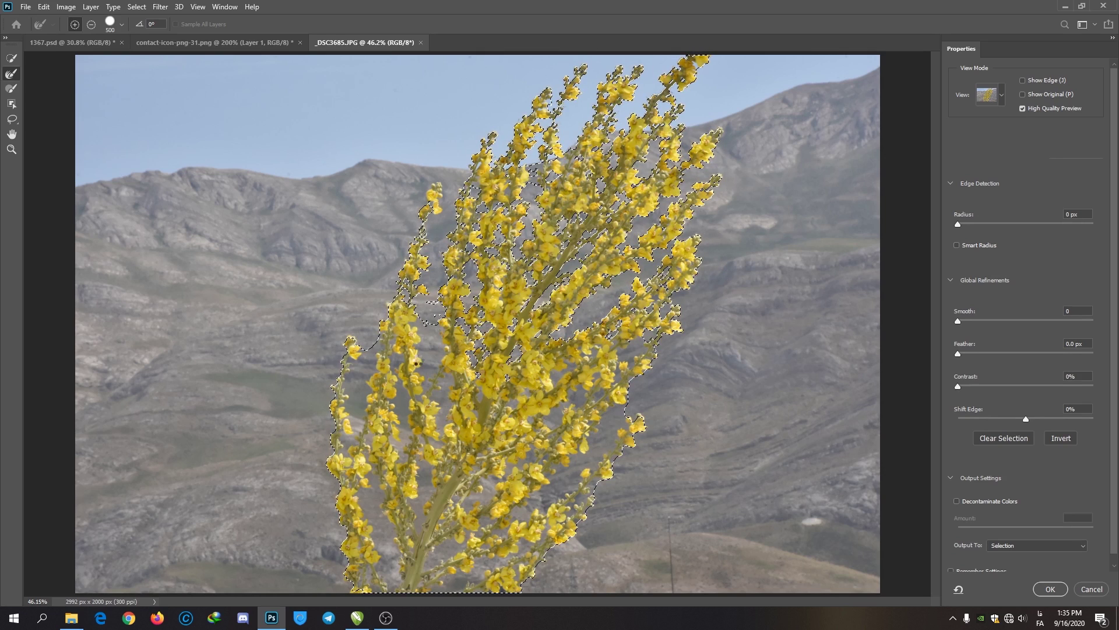
pyautogui.click(400, 444)
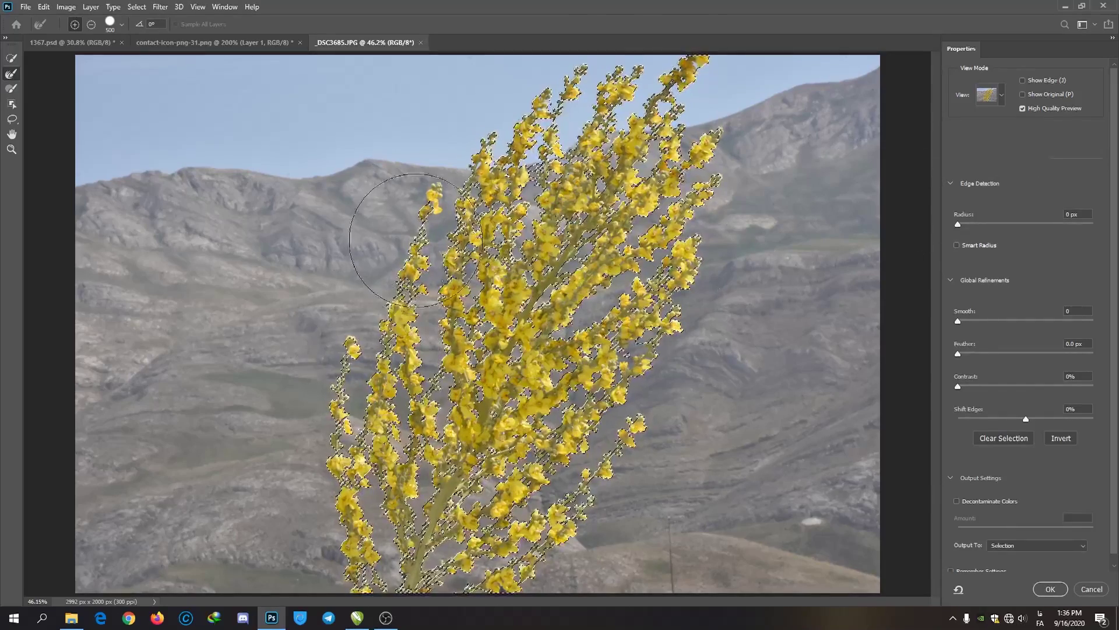
# Step: Refine the selection around the small isolated flower tip on the plant's upper left with a Refine Edge Brush reduced to 125
pyautogui.click(435, 215)
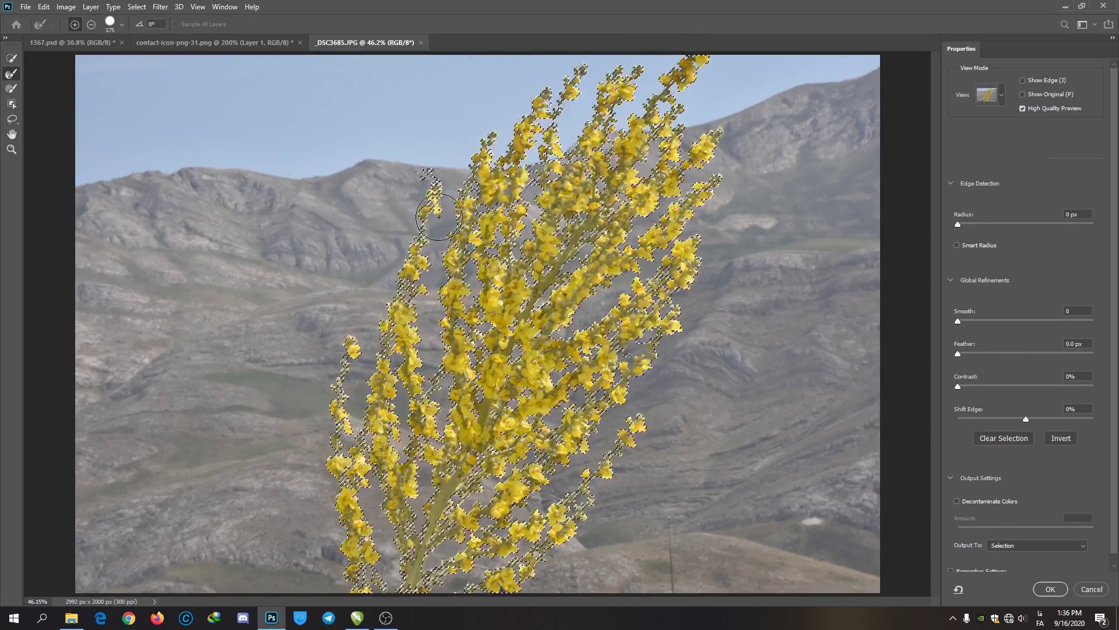
pyautogui.click(90, 24)
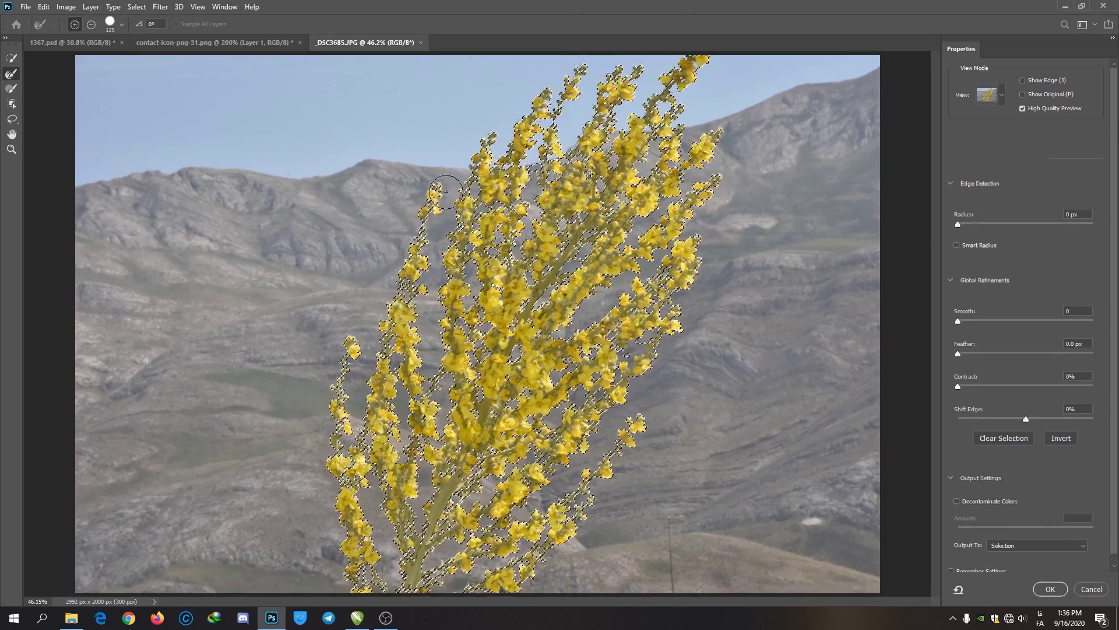
pyautogui.press('z')
pyautogui.moveTo(437, 194); pyautogui.dragTo(439, 194)
pyautogui.press('r')
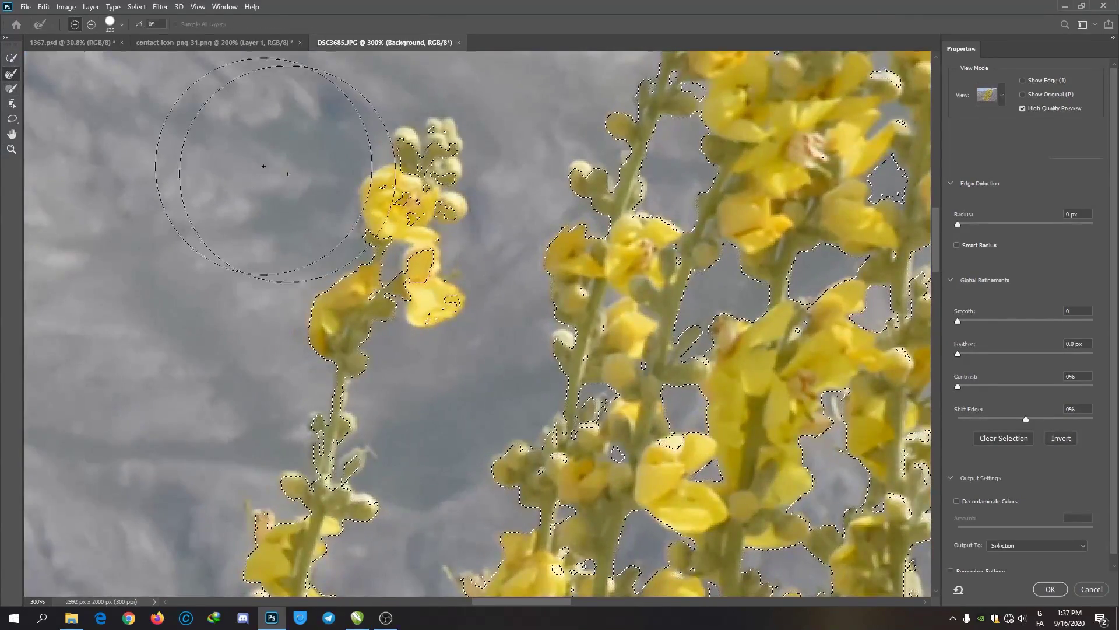
pyautogui.rightClick(428, 189)
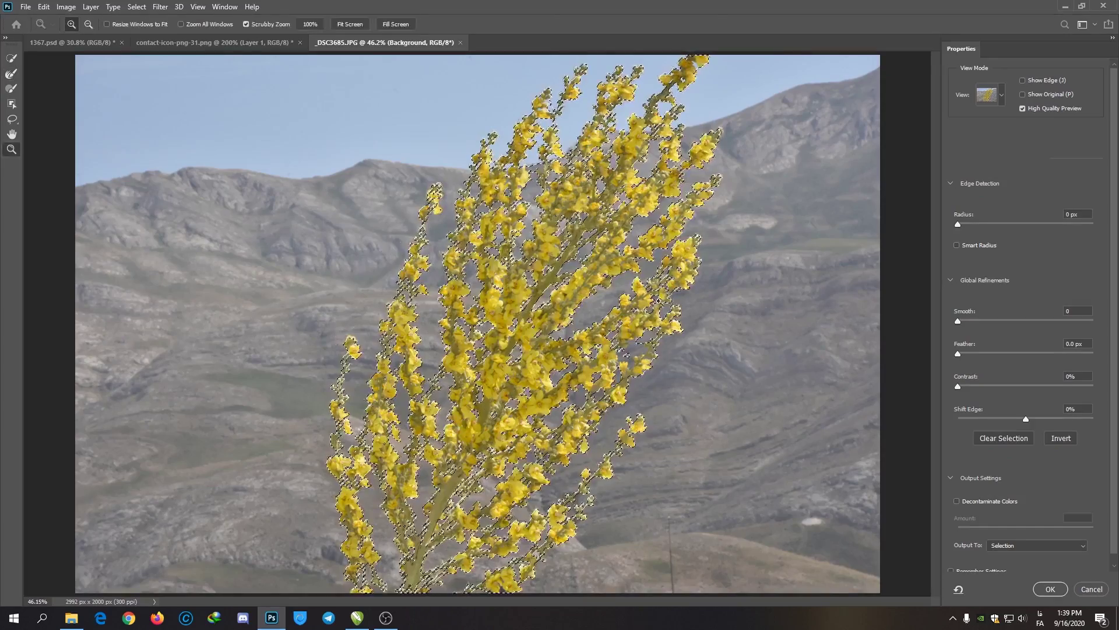
# Step: Inspect the selection edges across the plant at 100% and set the Edge Detection Radius to 4 px
pyautogui.scroll(3, 663, 287)
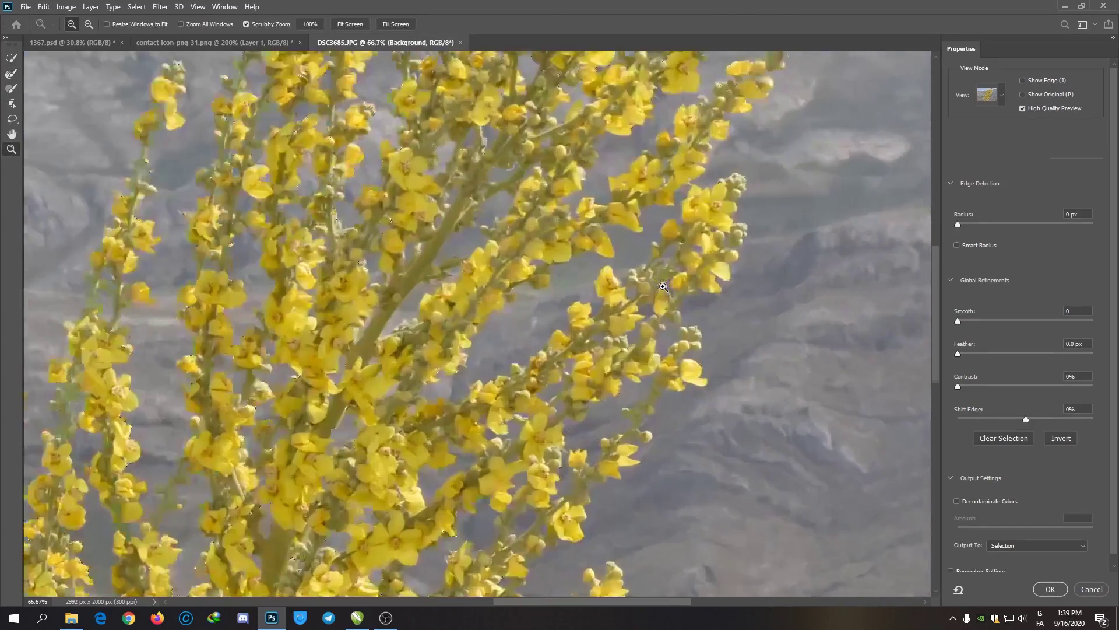
pyautogui.moveTo(658, 128); pyautogui.dragTo(701, 300)
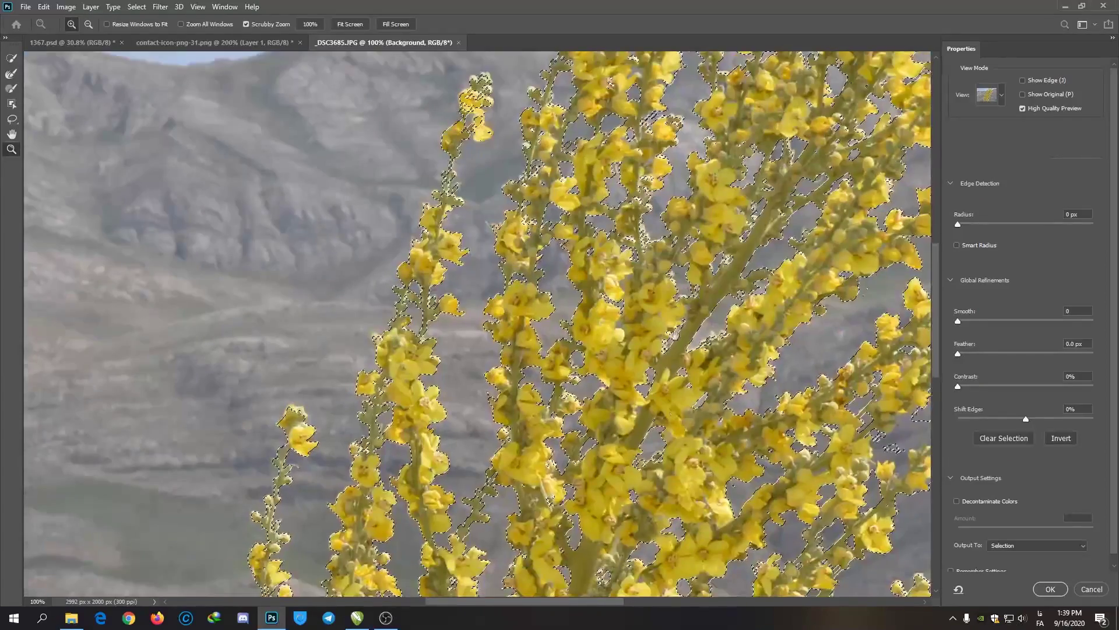
pyautogui.scroll(-3, 479, 278)
pyautogui.moveTo(358, 255); pyautogui.dragTo(490, 75)
pyautogui.moveTo(443, 539); pyautogui.dragTo(448, 386)
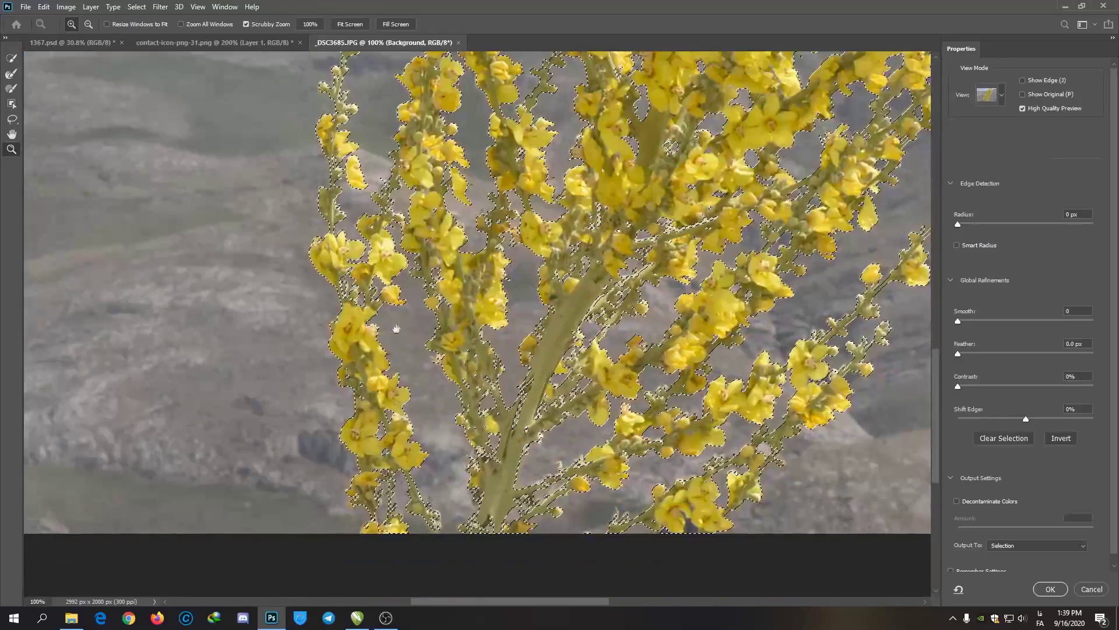
pyautogui.moveTo(593, 337); pyautogui.dragTo(736, 460)
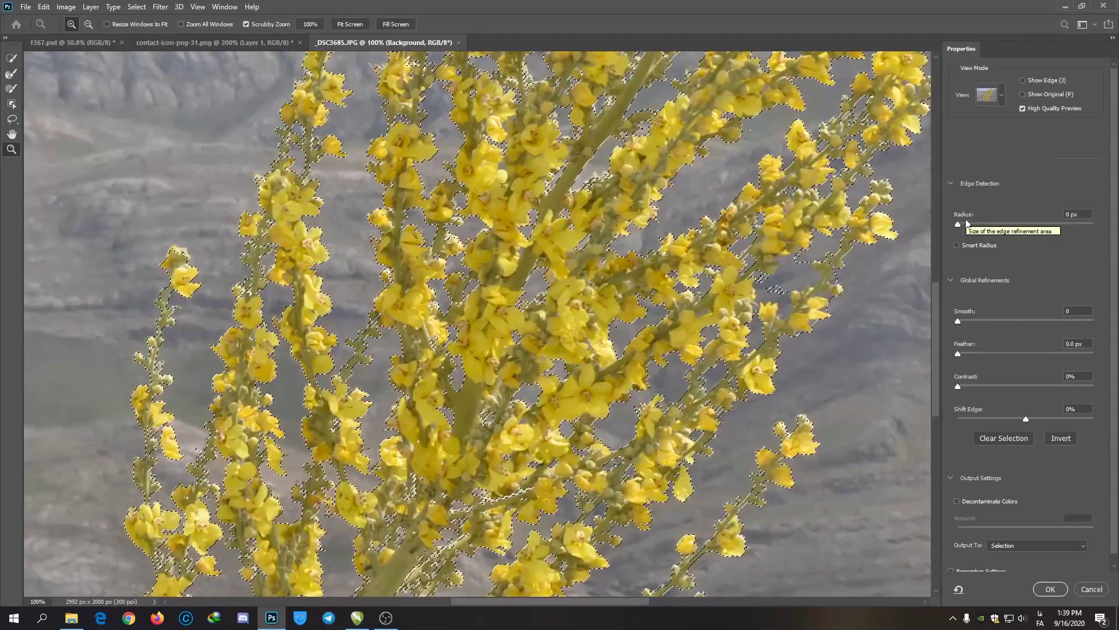
pyautogui.moveTo(808, 245); pyautogui.dragTo(794, 262)
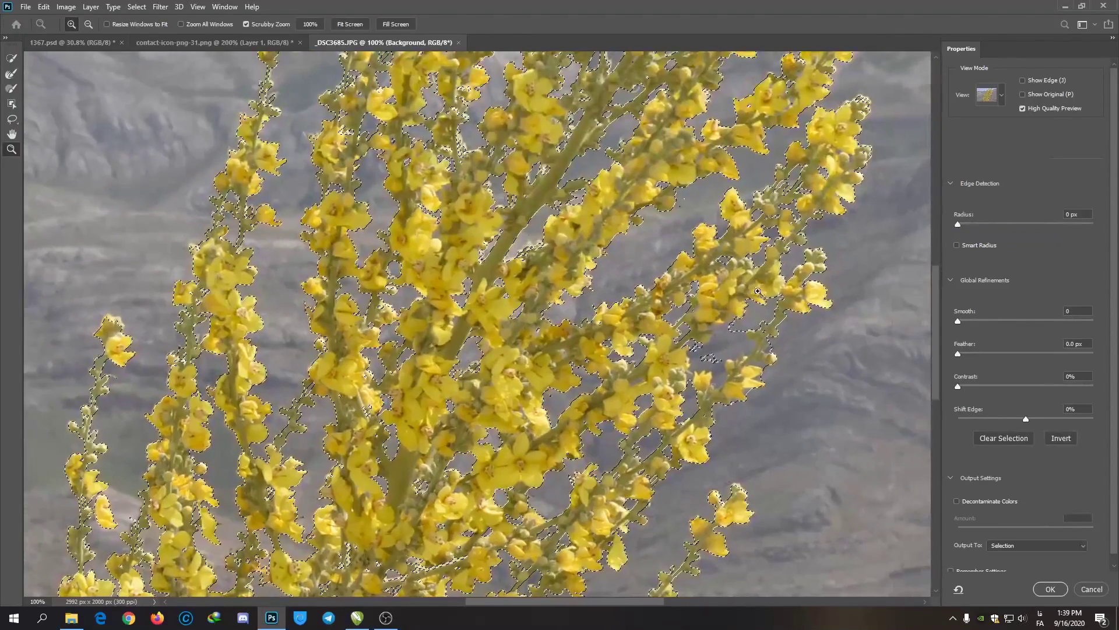
pyautogui.moveTo(963, 225); pyautogui.dragTo(974, 225)
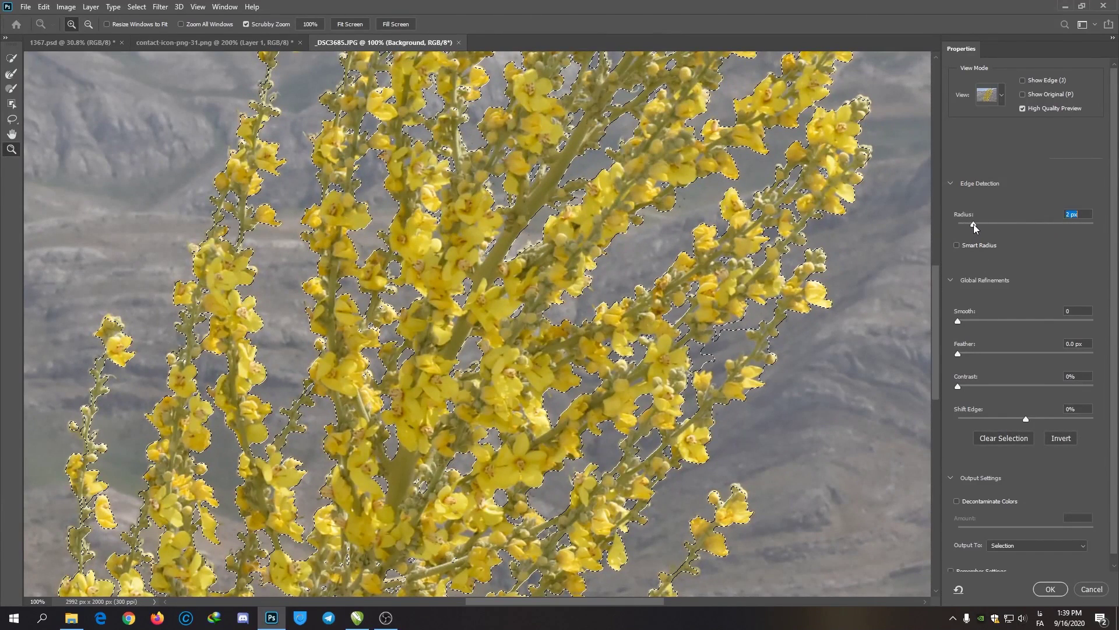
pyautogui.moveTo(974, 223); pyautogui.dragTo(982, 224)
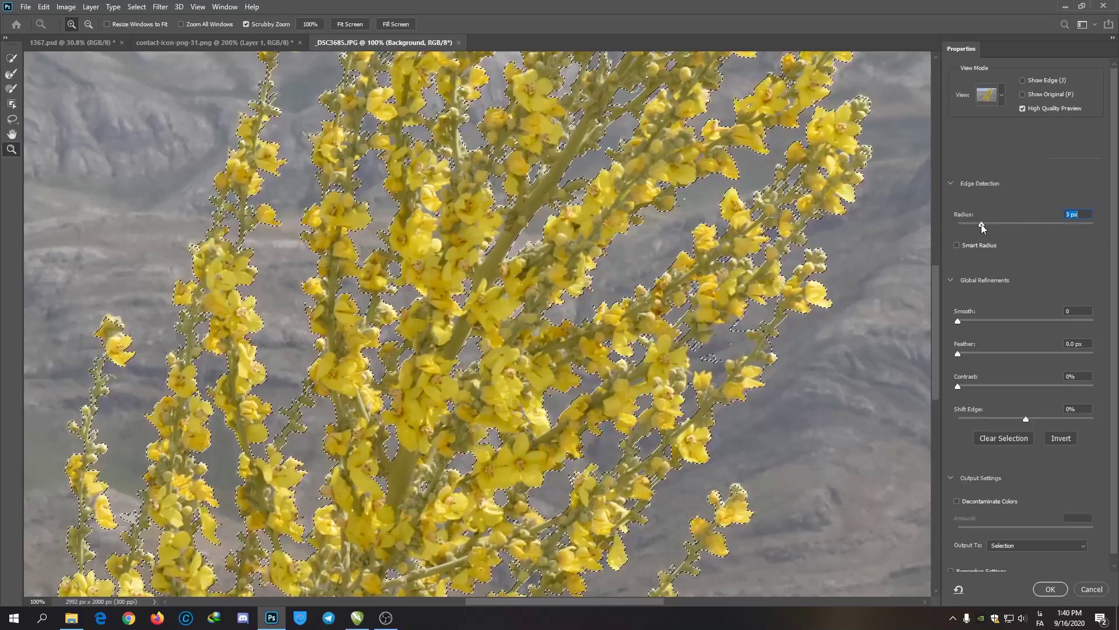
pyautogui.moveTo(983, 224); pyautogui.dragTo(985, 224)
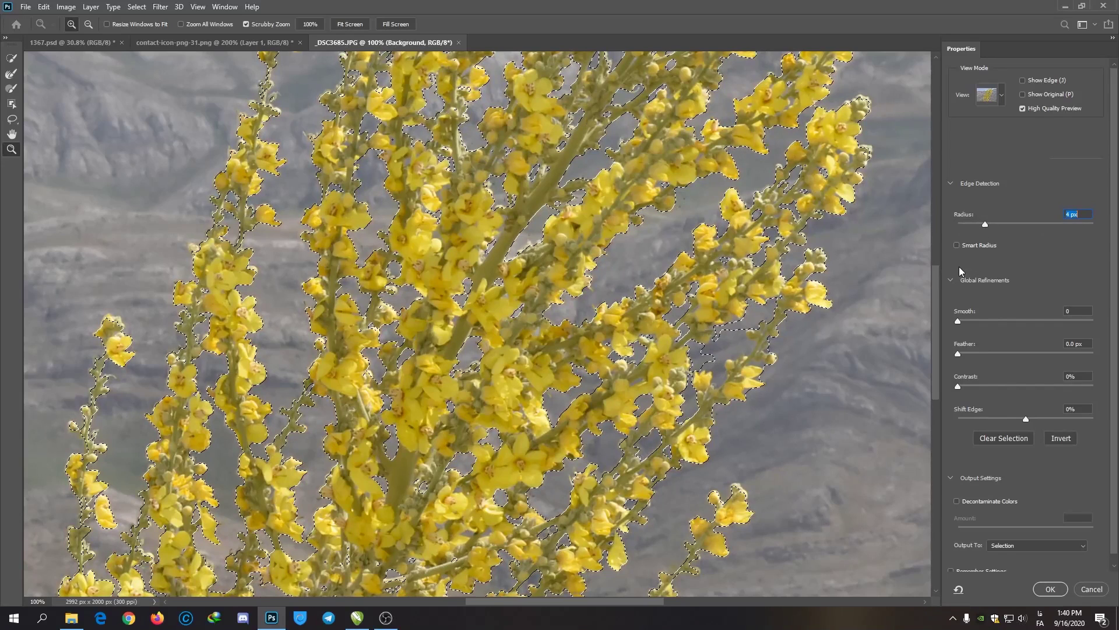
# Step: Set the Smooth value of the Global Refinements to 1
pyautogui.moveTo(935, 289); pyautogui.dragTo(936, 254)
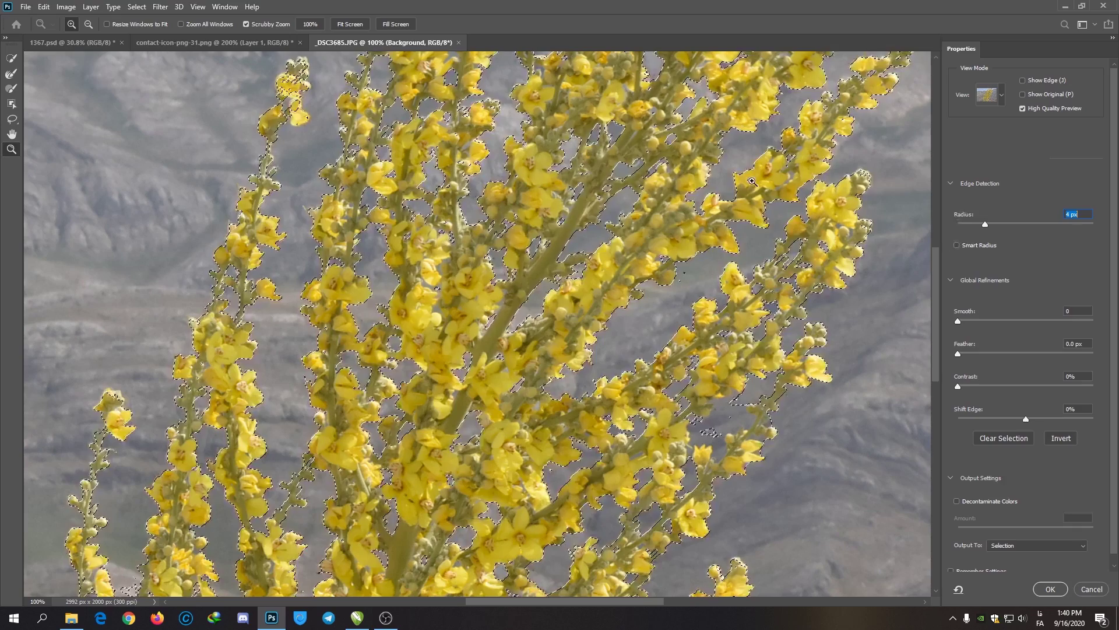
pyautogui.click(960, 248)
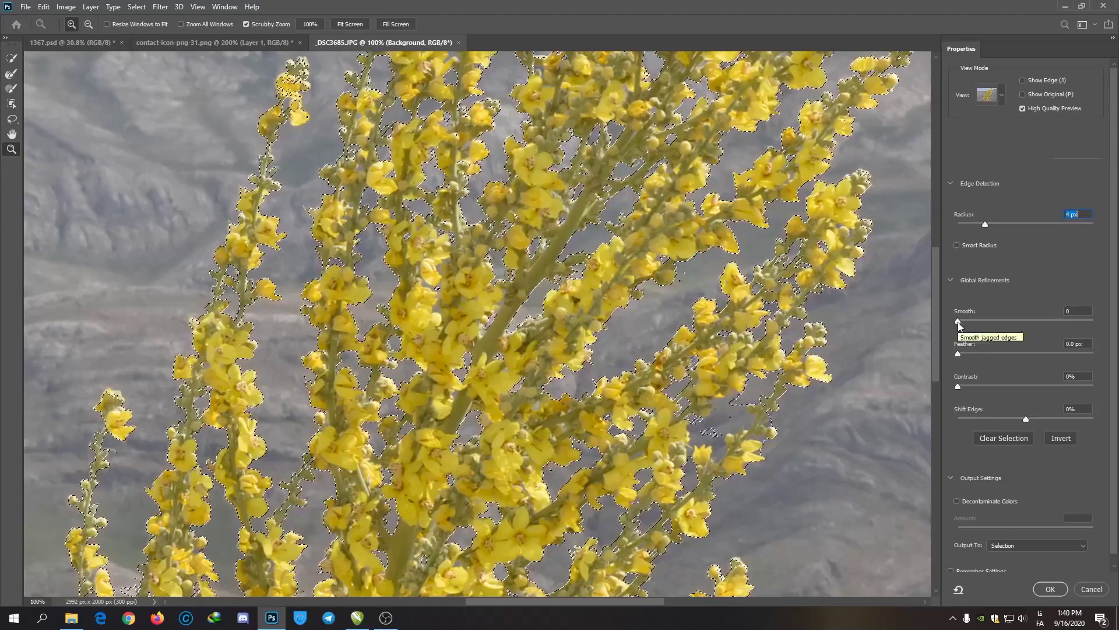
pyautogui.moveTo(961, 322); pyautogui.dragTo(933, 315)
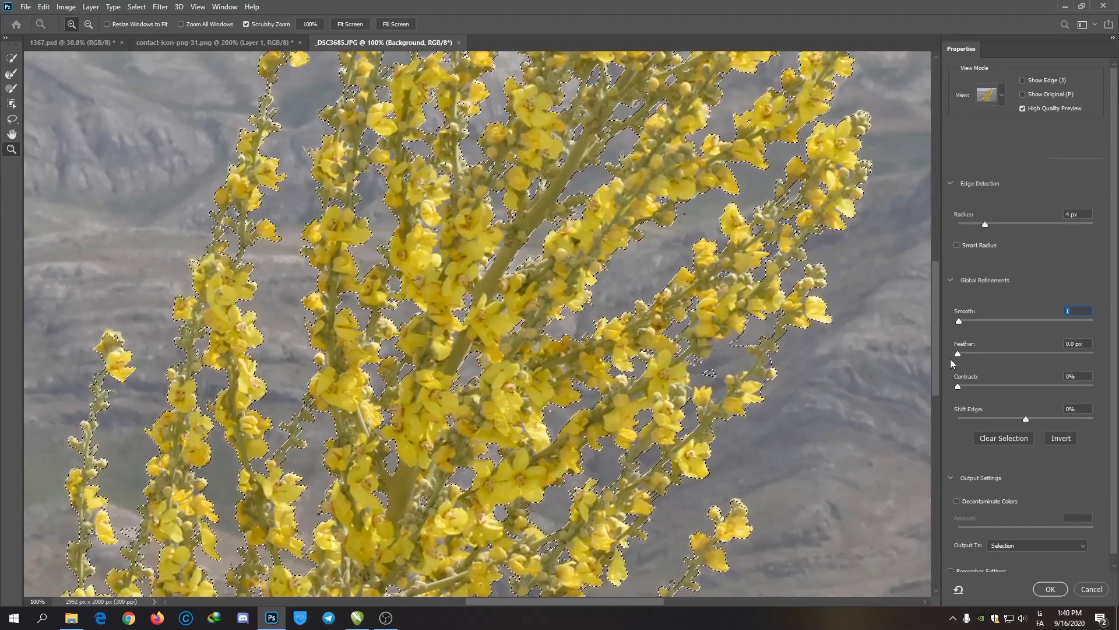
# Step: Test Contrast values of 30% and 59% on the flower edges in close-up and return Contrast to 0%
pyautogui.moveTo(936, 355); pyautogui.dragTo(935, 396)
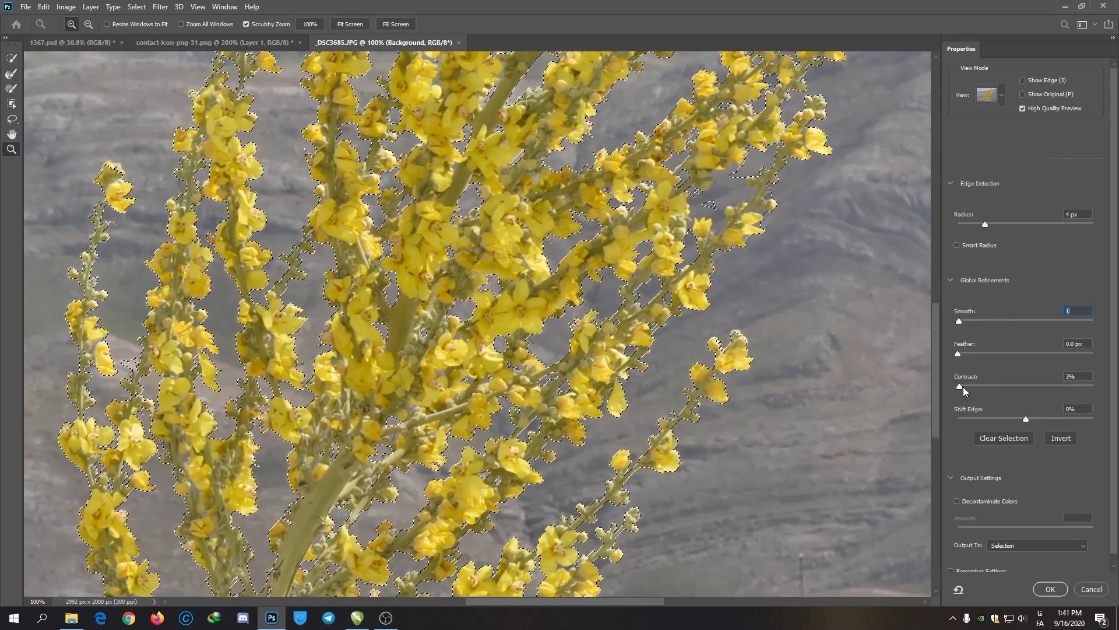
pyautogui.click(964, 387)
pyautogui.press('Up')
pyautogui.moveTo(981, 388); pyautogui.dragTo(999, 387)
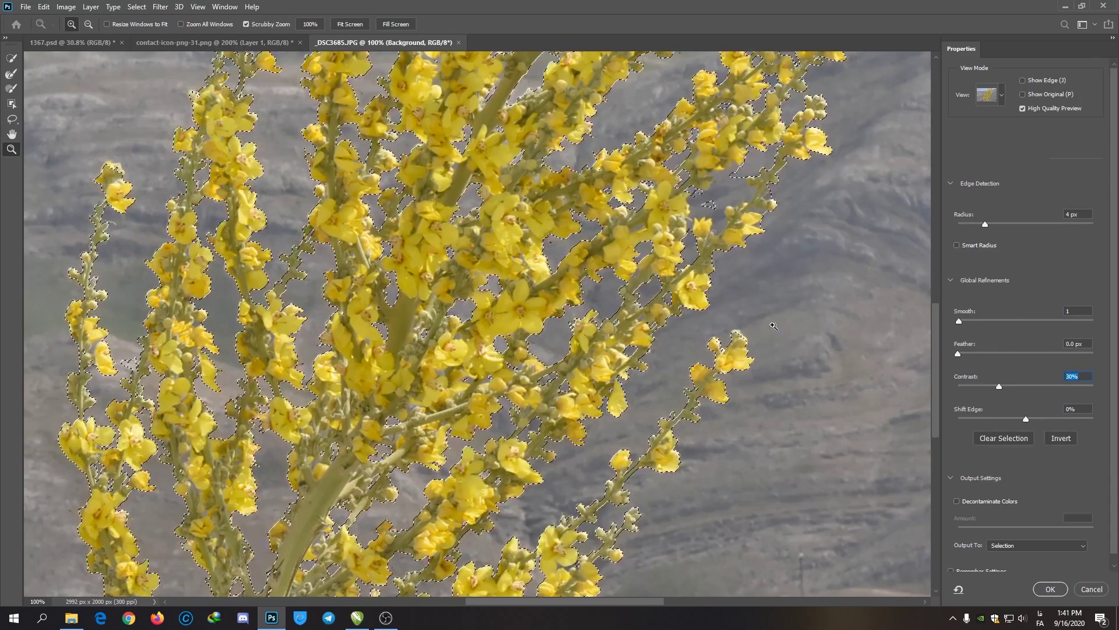
pyautogui.moveTo(998, 386); pyautogui.dragTo(1039, 389)
pyautogui.click(711, 267)
pyautogui.click(712, 267)
pyautogui.click(1038, 386)
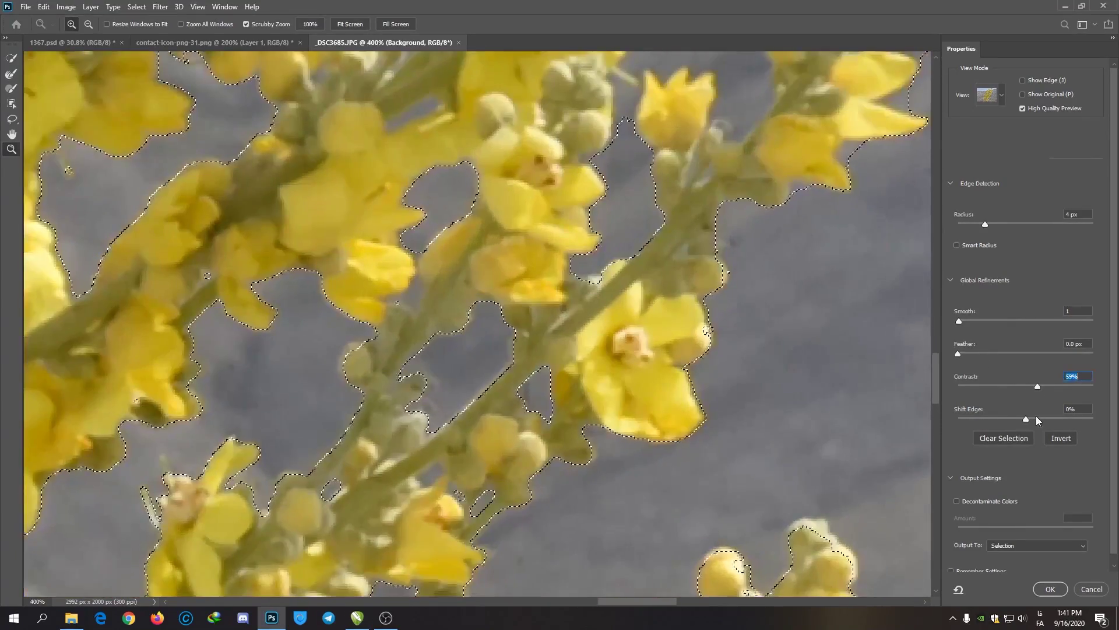
pyautogui.moveTo(1037, 386); pyautogui.dragTo(1068, 386)
pyautogui.moveTo(1069, 386); pyautogui.dragTo(946, 386)
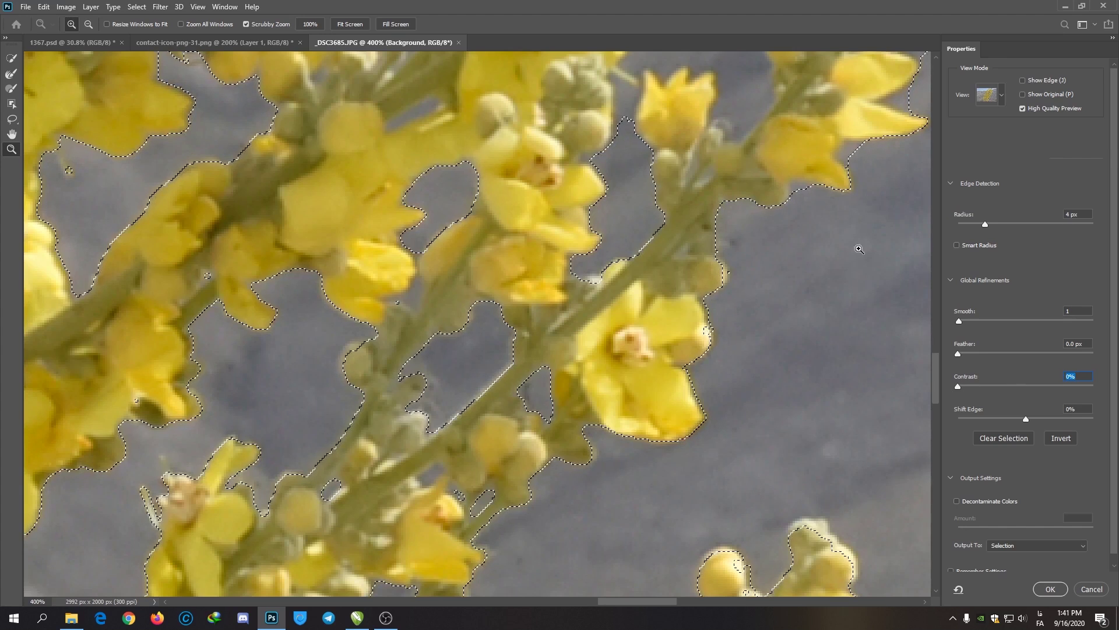
pyautogui.rightClick(875, 317)
pyautogui.click(899, 333)
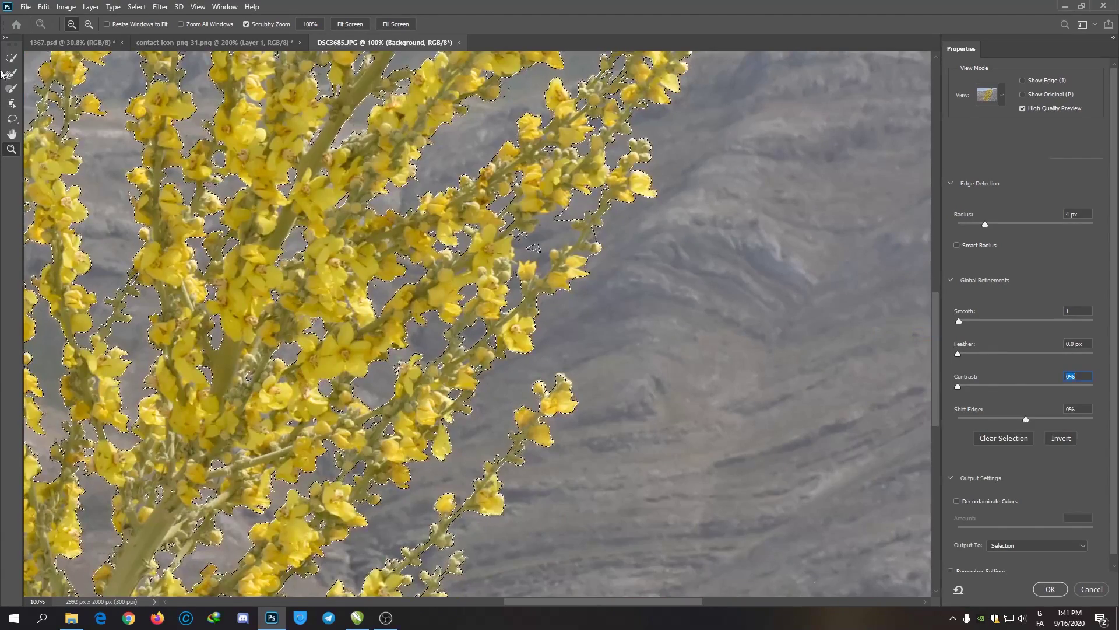
# Step: Refine the gaps between the right-hand flower branches with the Refine Edge Brush at size 400
pyautogui.press('r')
pyautogui.press('[')
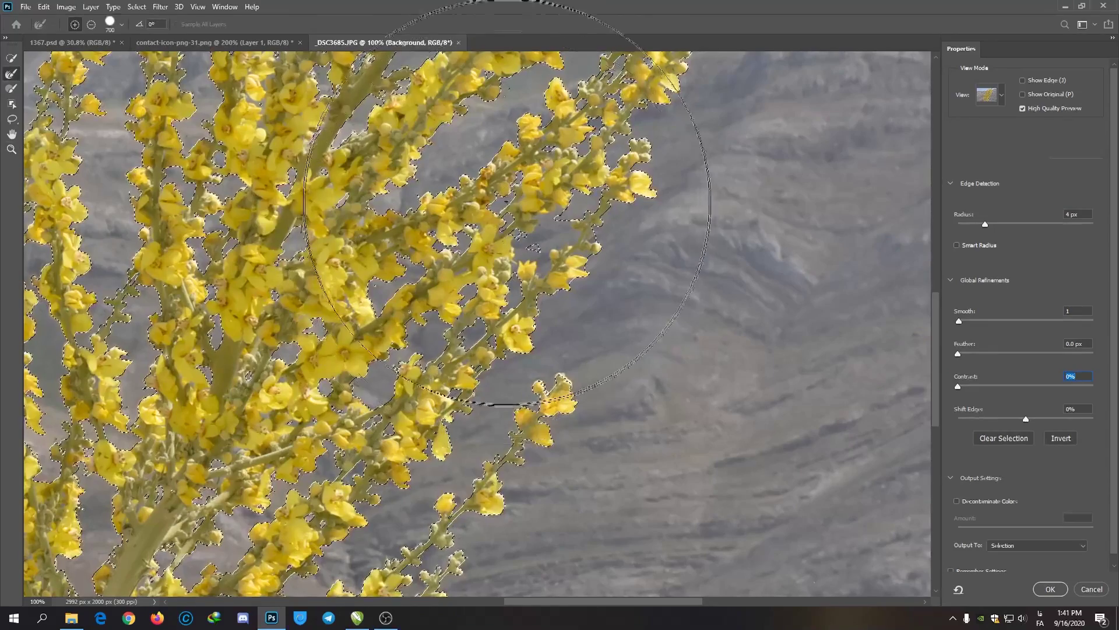
pyautogui.press('[')
pyautogui.press('[')
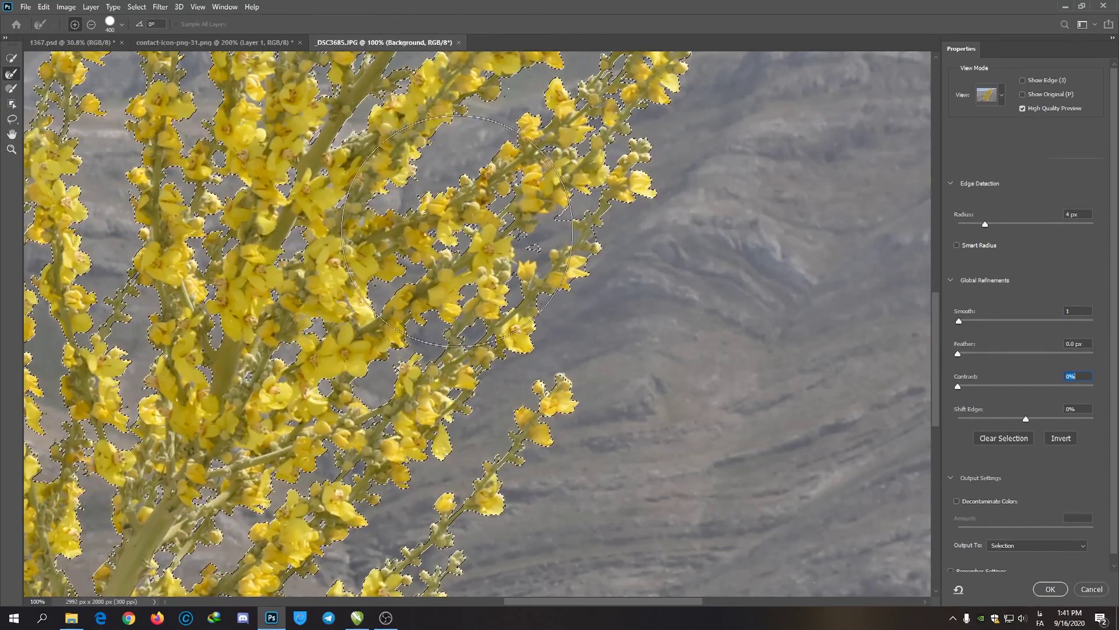
pyautogui.click(528, 234)
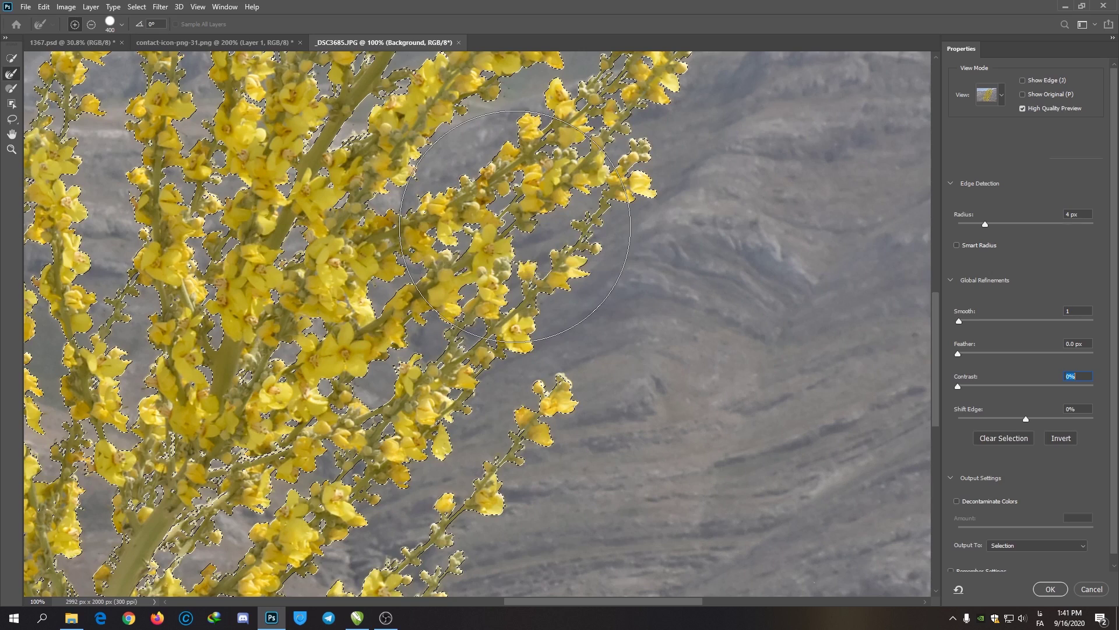
# Step: Turn off High Quality Preview and compare Shift Edge values of -43% and +22%, settling on +3%
pyautogui.moveTo(266, 548); pyautogui.dragTo(619, 399)
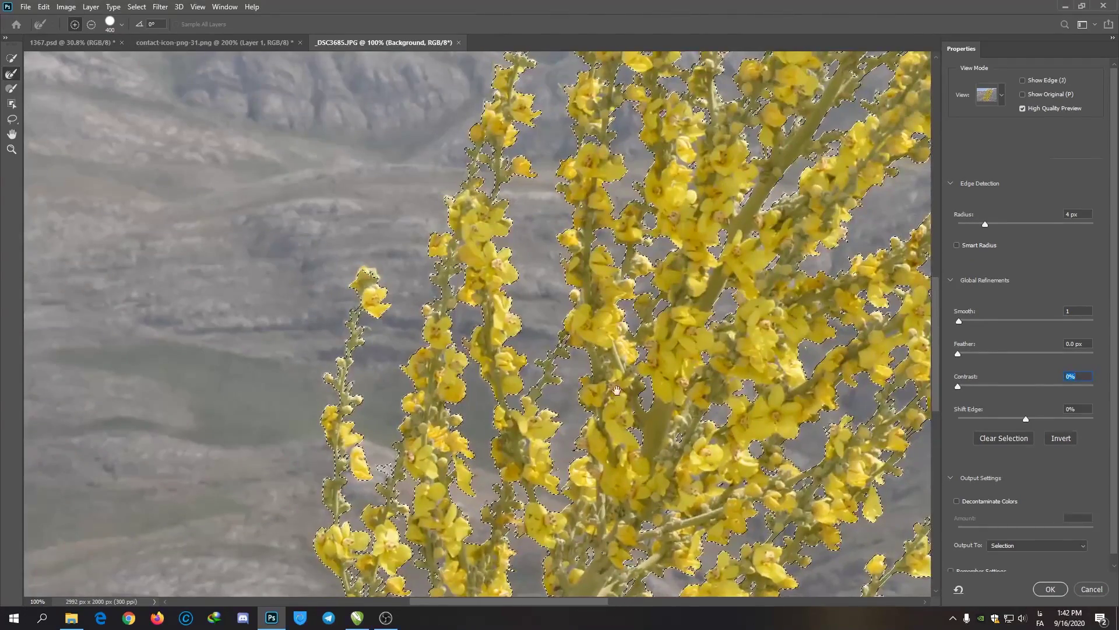
pyautogui.moveTo(651, 218); pyautogui.dragTo(504, 445)
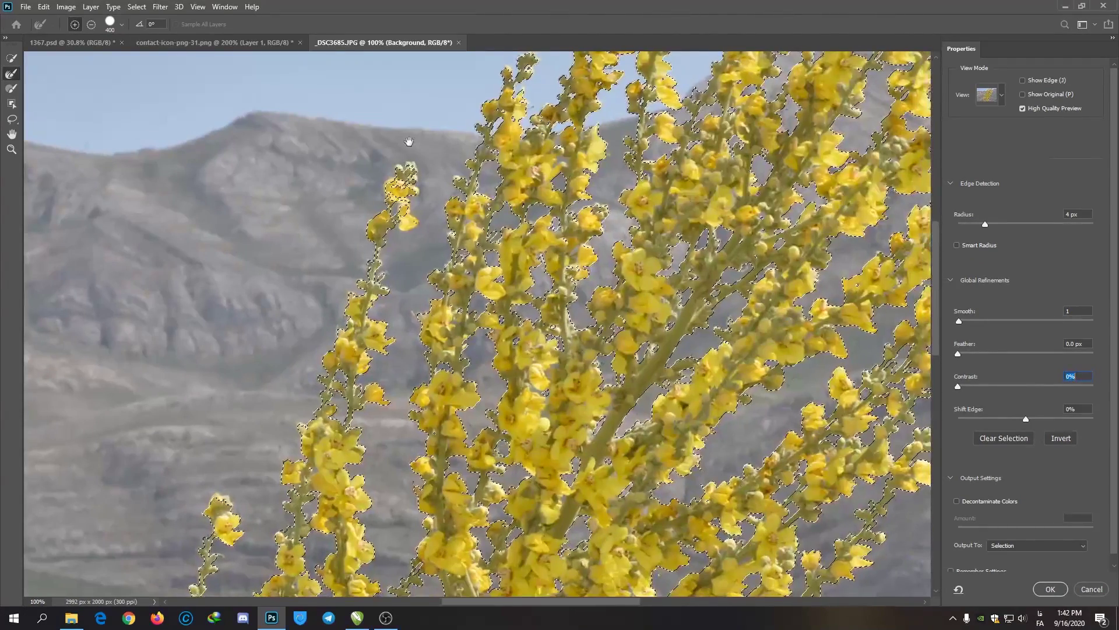
pyautogui.moveTo(417, 146); pyautogui.dragTo(136, 359)
pyautogui.moveTo(583, 528)
pyautogui.mouseDown()
pyautogui.moveTo(444, 291)
pyautogui.moveTo(683, 439)
pyautogui.mouseUp()
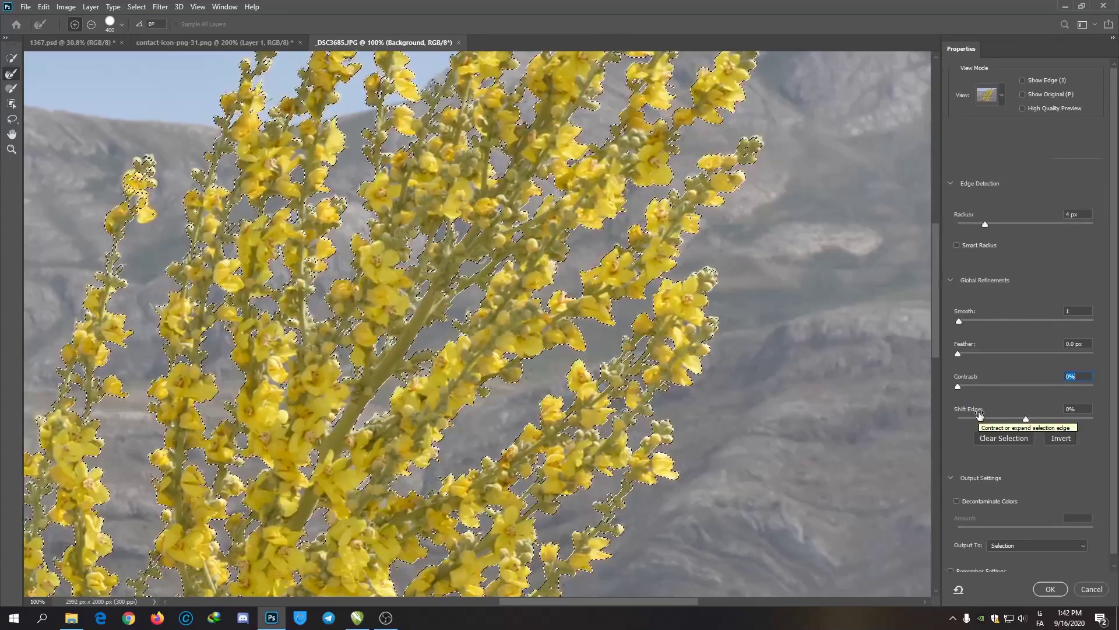
pyautogui.moveTo(1026, 419); pyautogui.dragTo(996, 421)
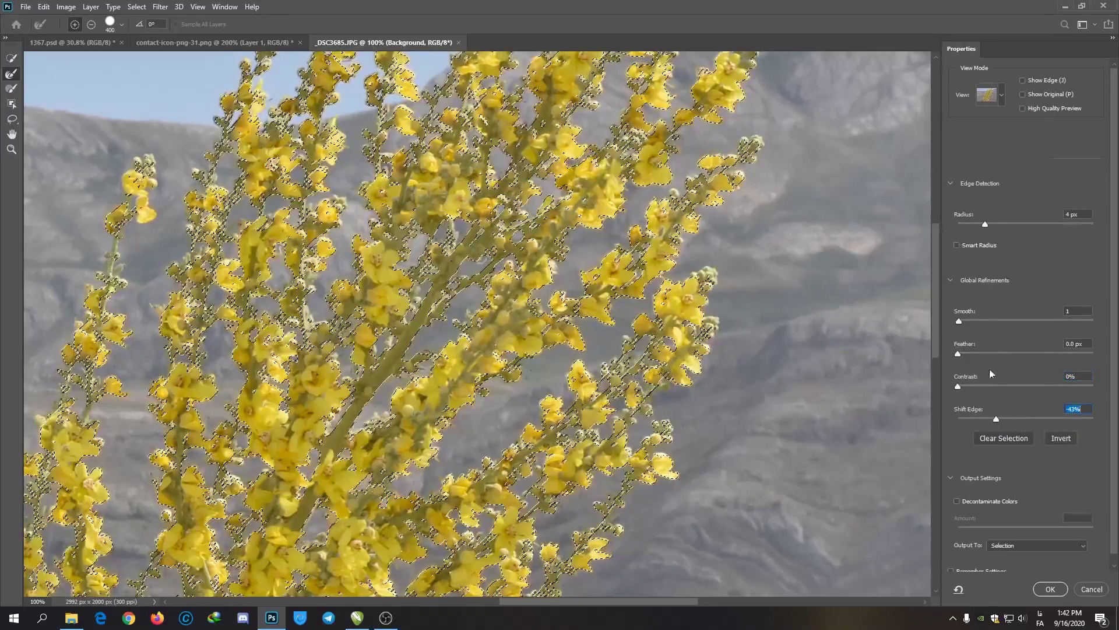
pyautogui.moveTo(996, 421); pyautogui.dragTo(1041, 418)
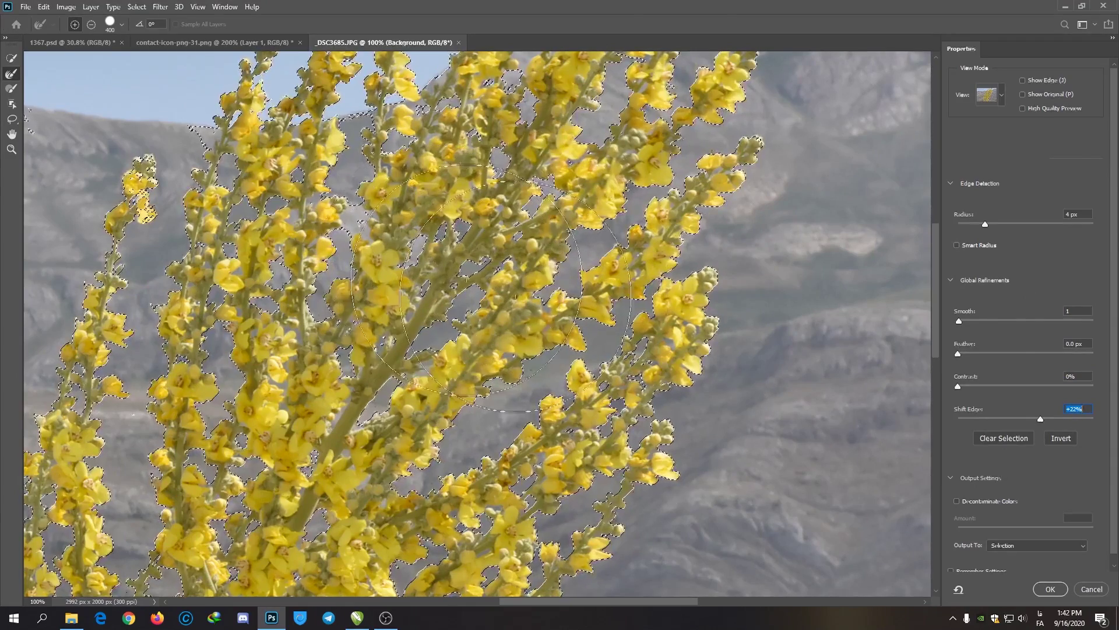
pyautogui.moveTo(1040, 419); pyautogui.dragTo(1029, 420)
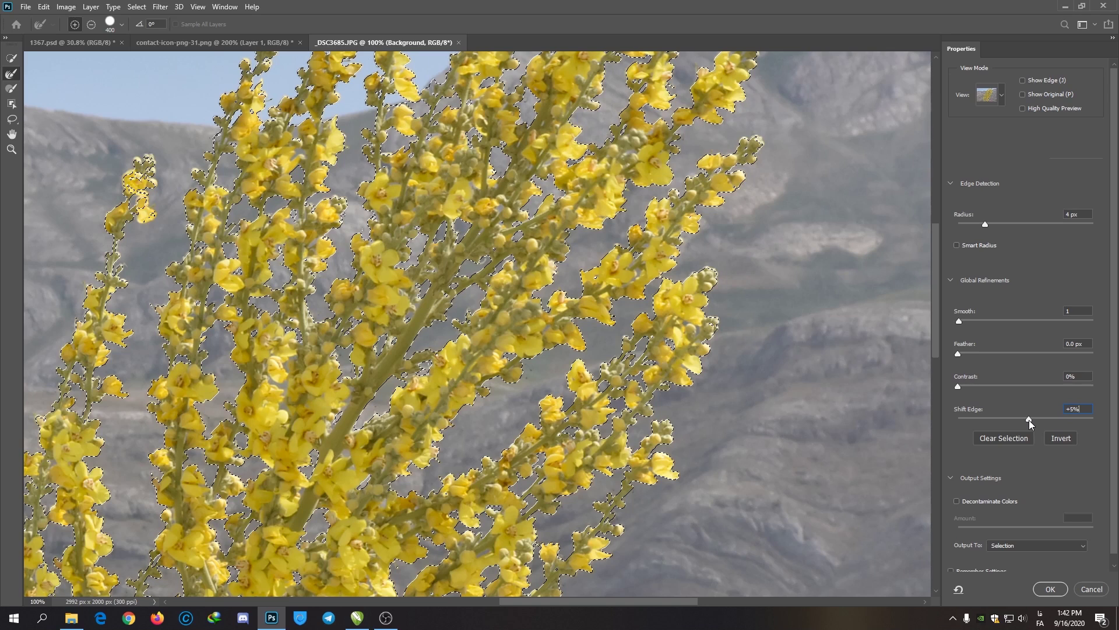
pyautogui.moveTo(1029, 420); pyautogui.dragTo(1026, 420)
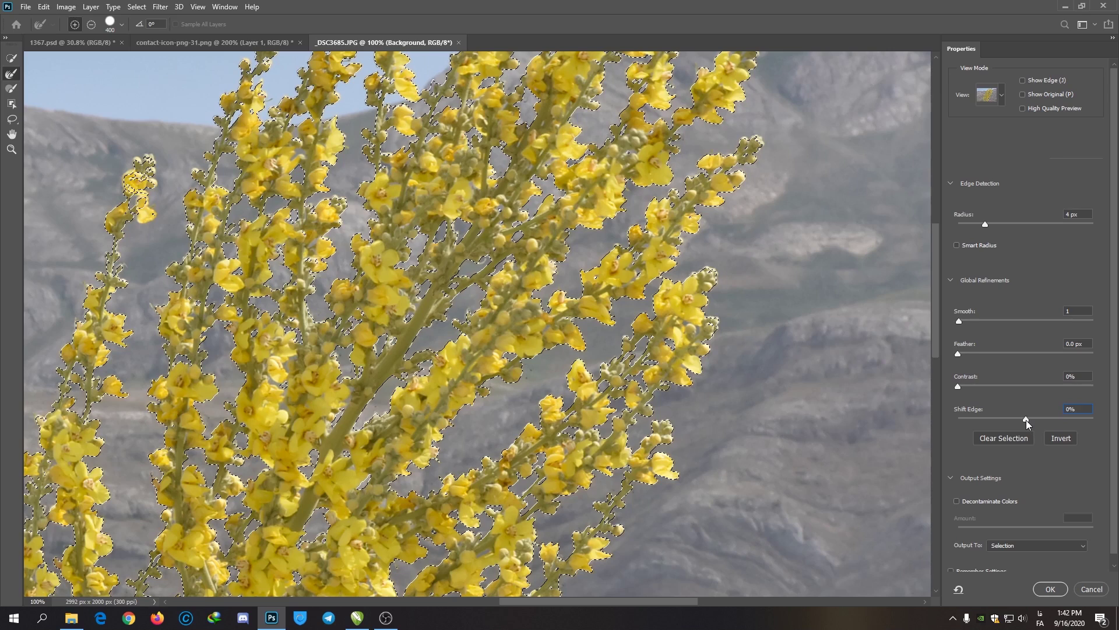
pyautogui.moveTo(1027, 420); pyautogui.dragTo(1029, 420)
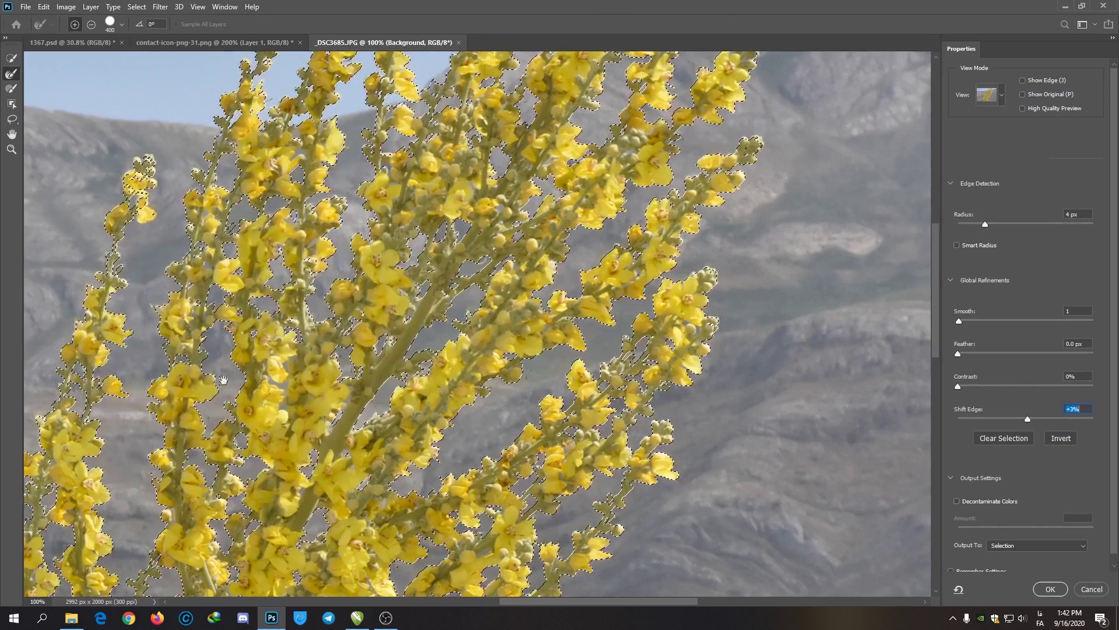
# Step: Test Decontaminate Colors at 100% on the flower selection and turn it back off
pyautogui.moveTo(219, 379); pyautogui.dragTo(342, 374)
pyautogui.moveTo(479, 204); pyautogui.dragTo(384, 191)
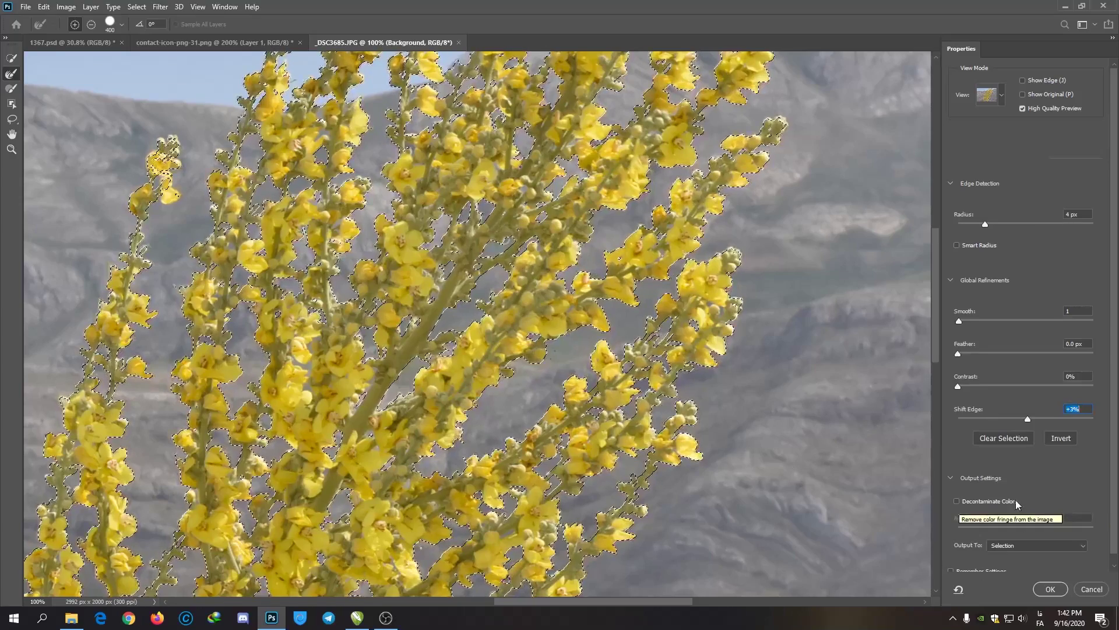
pyautogui.click(12, 88)
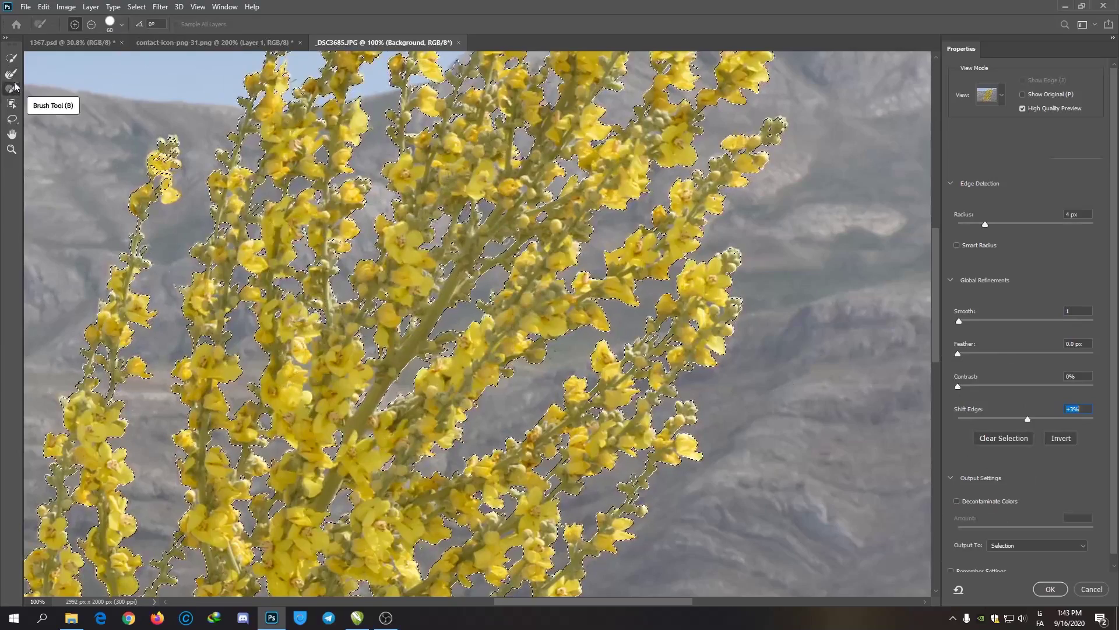
pyautogui.click(12, 73)
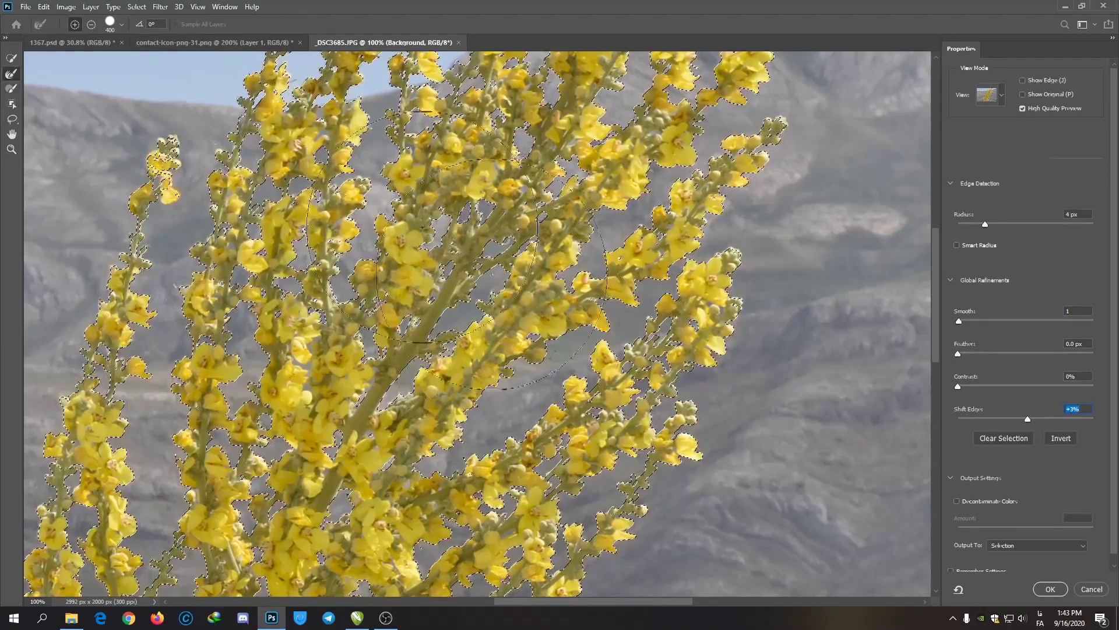
pyautogui.click(957, 501)
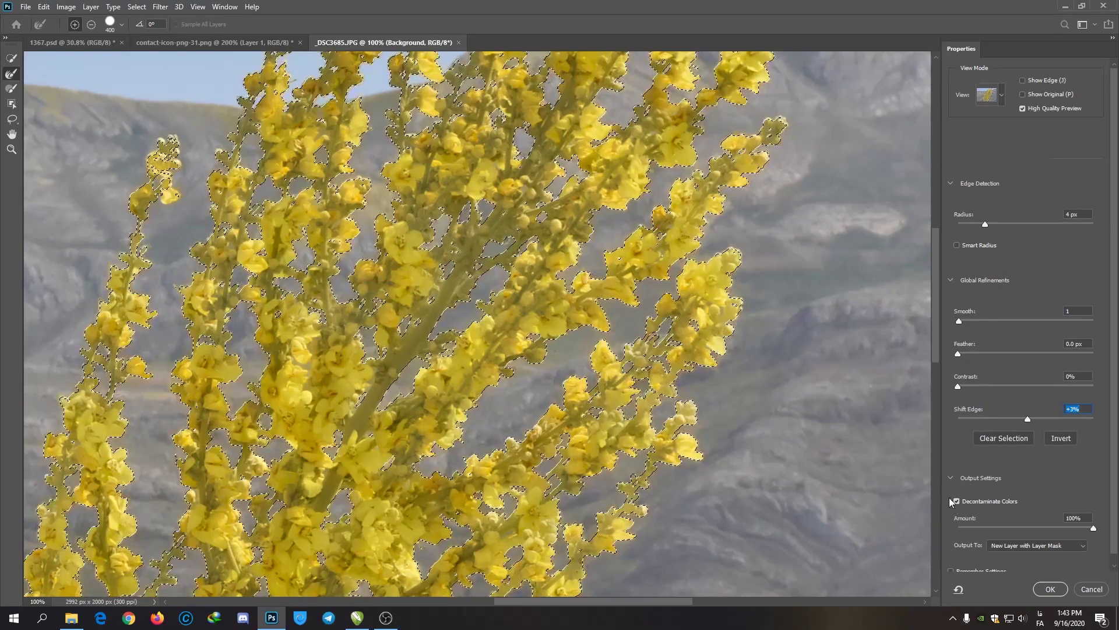
pyautogui.click(955, 501)
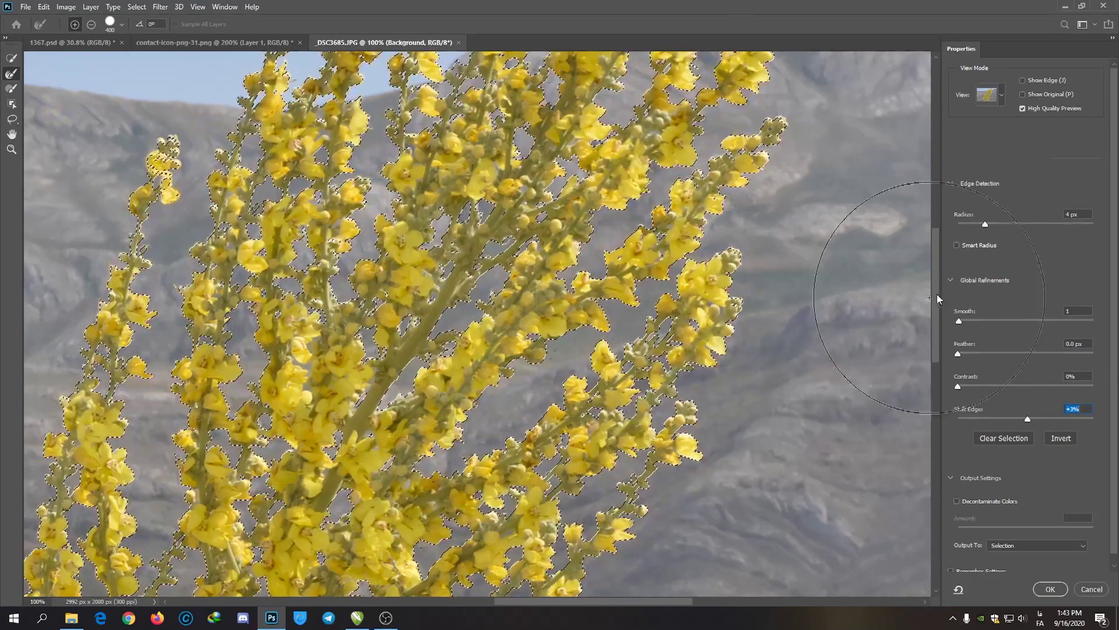
# Step: Set the output of the refined flower selection to New Layer
pyautogui.moveTo(1115, 286); pyautogui.dragTo(1114, 387)
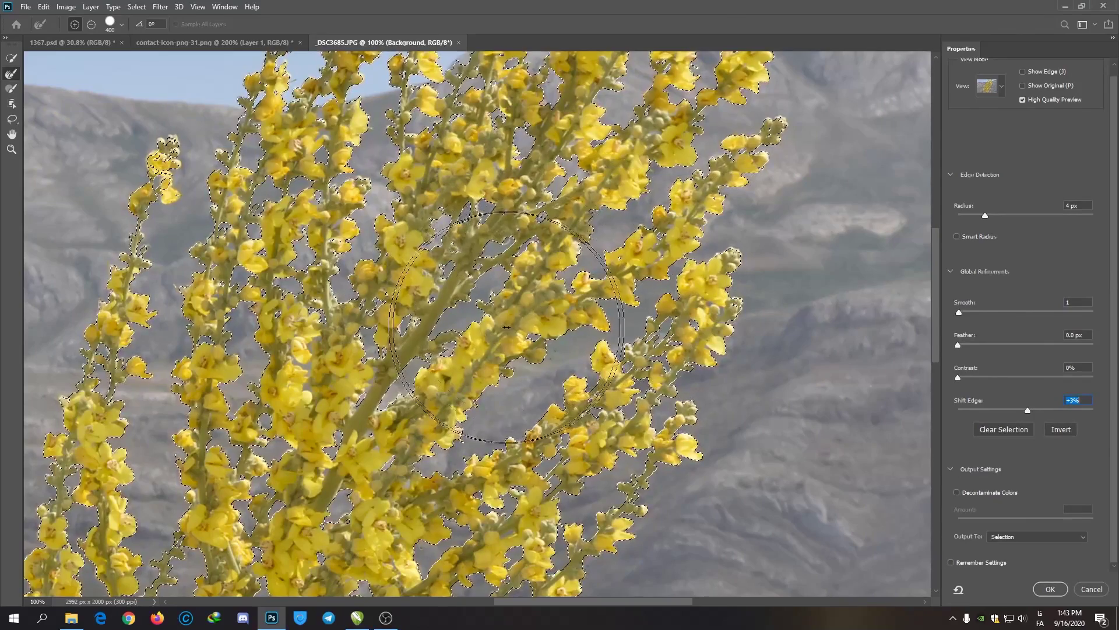
pyautogui.click(1009, 536)
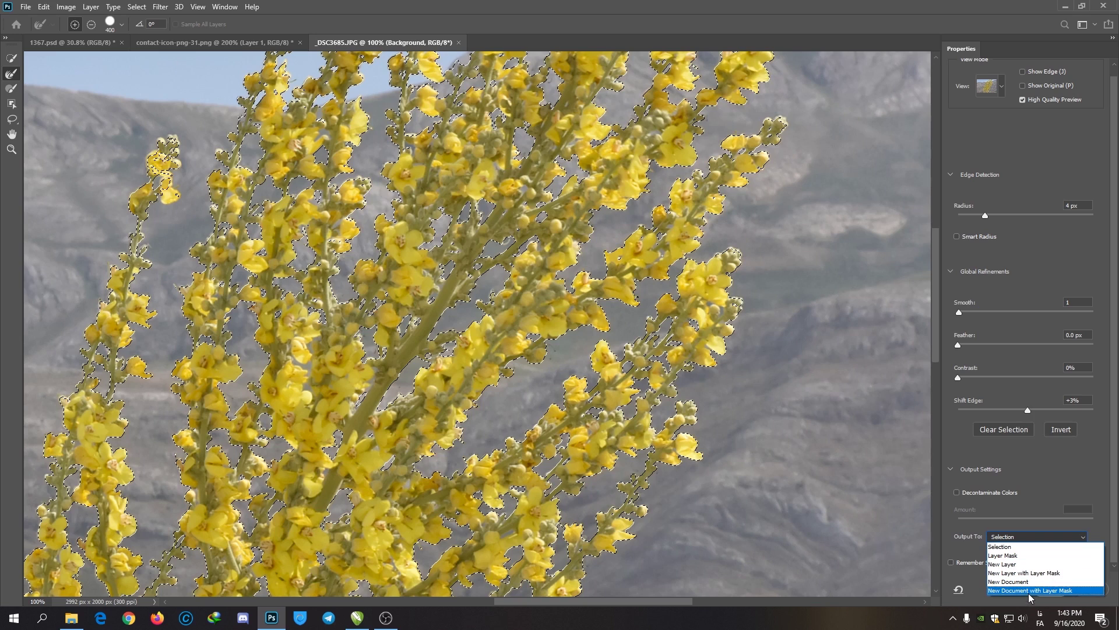
pyautogui.click(1009, 564)
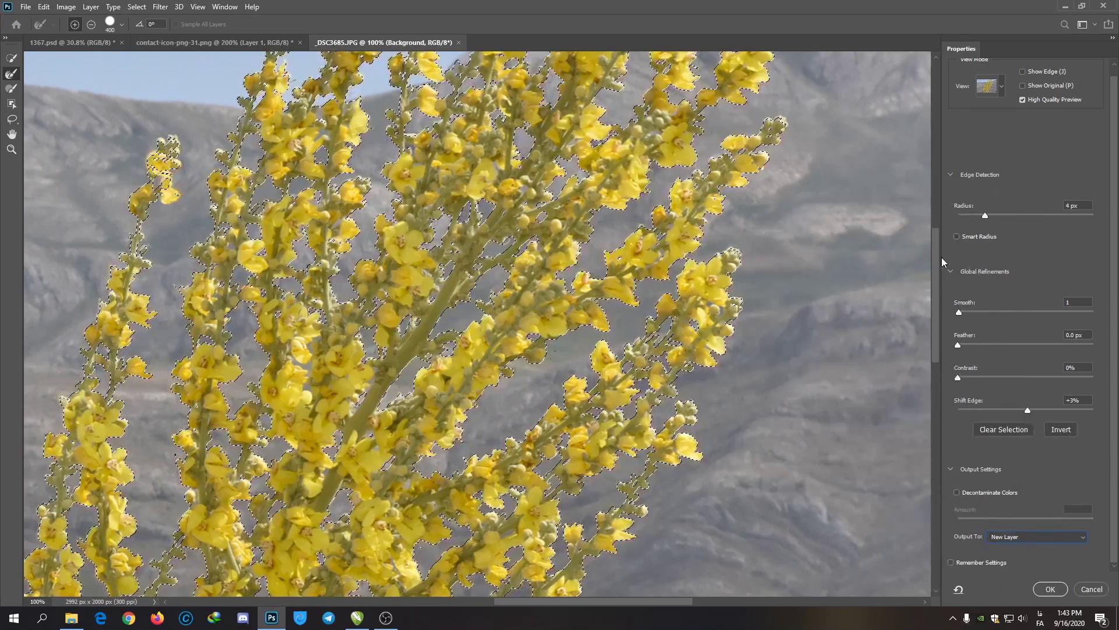
# Step: Examine the refined edge area on both sides of the flower with Show Original and Show Edge, leaving both display options off
pyautogui.click(1022, 85)
pyautogui.click(1022, 71)
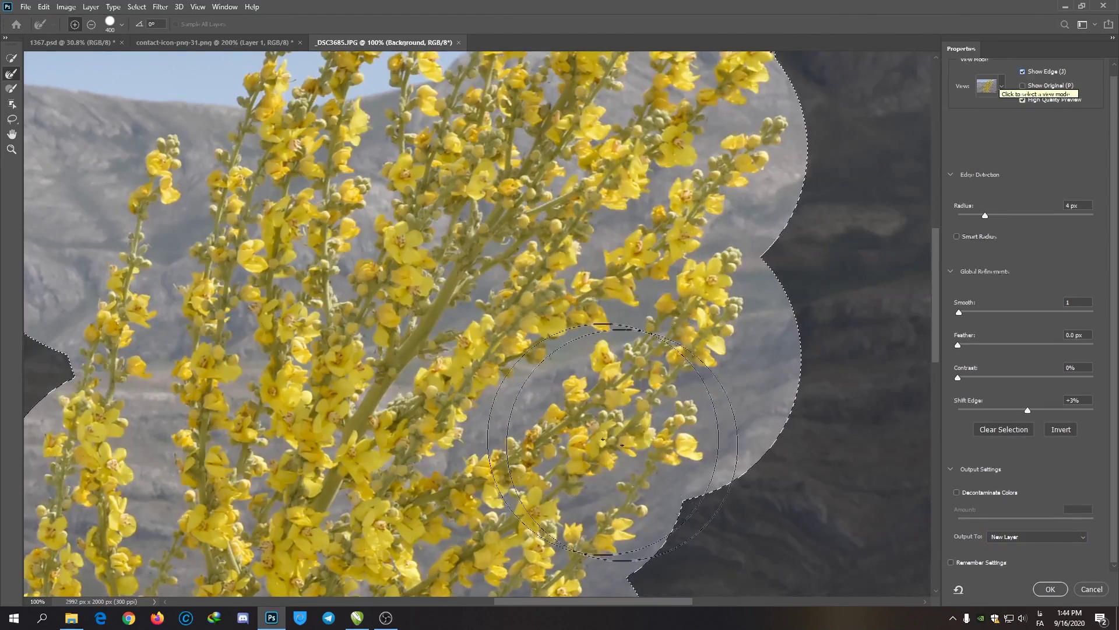
pyautogui.moveTo(366, 242); pyautogui.dragTo(536, 436)
pyautogui.moveTo(366, 126); pyautogui.dragTo(493, 185)
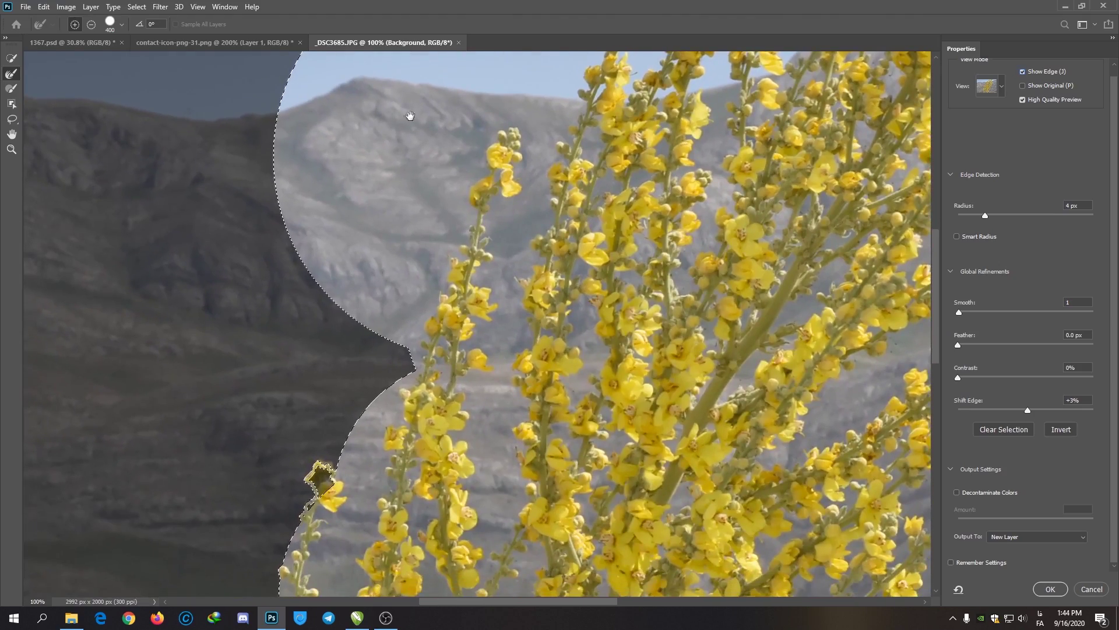
pyautogui.moveTo(690, 404); pyautogui.dragTo(465, 418)
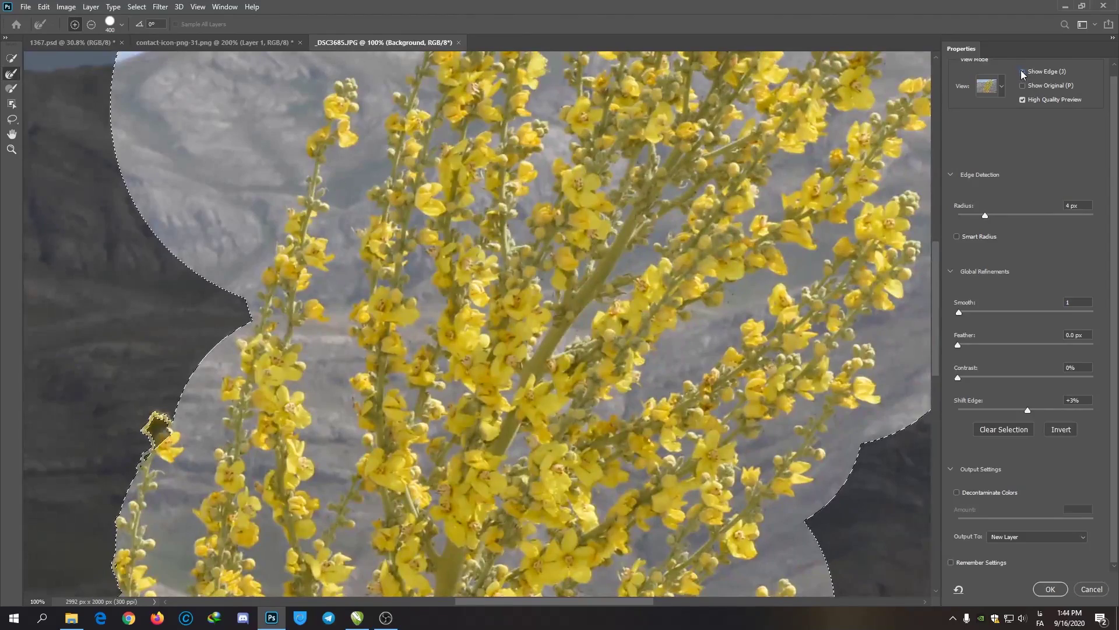
pyautogui.click(1023, 73)
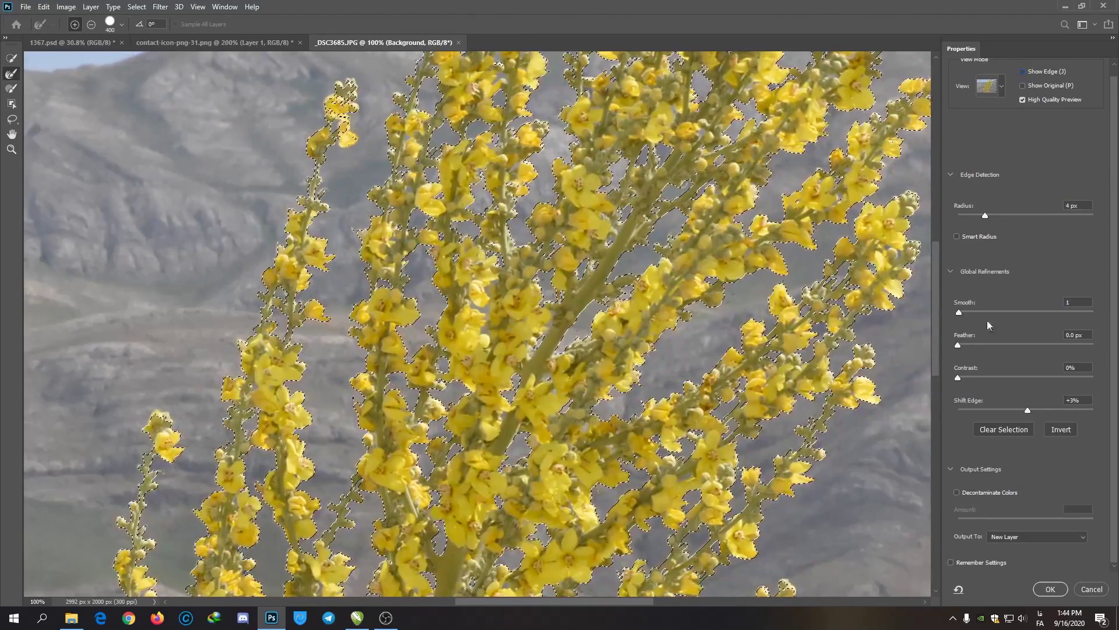
# Step: Reduce the Refine Edge Brush to size 35 and clean up the background remnants between the left-hand flower branches in subtract mode
pyautogui.moveTo(349, 588); pyautogui.dragTo(391, 294)
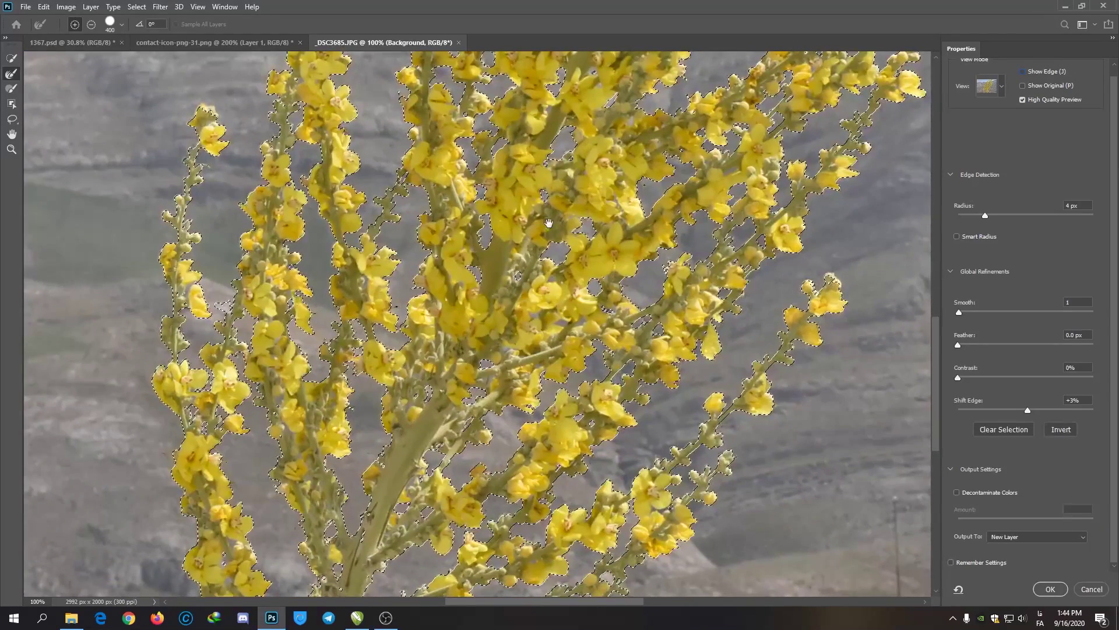
pyautogui.press('[')
pyautogui.press('[')
pyautogui.press('[')
pyautogui.press('[')
pyautogui.press('[')
pyautogui.press('[')
pyautogui.press('[')
pyautogui.press('[')
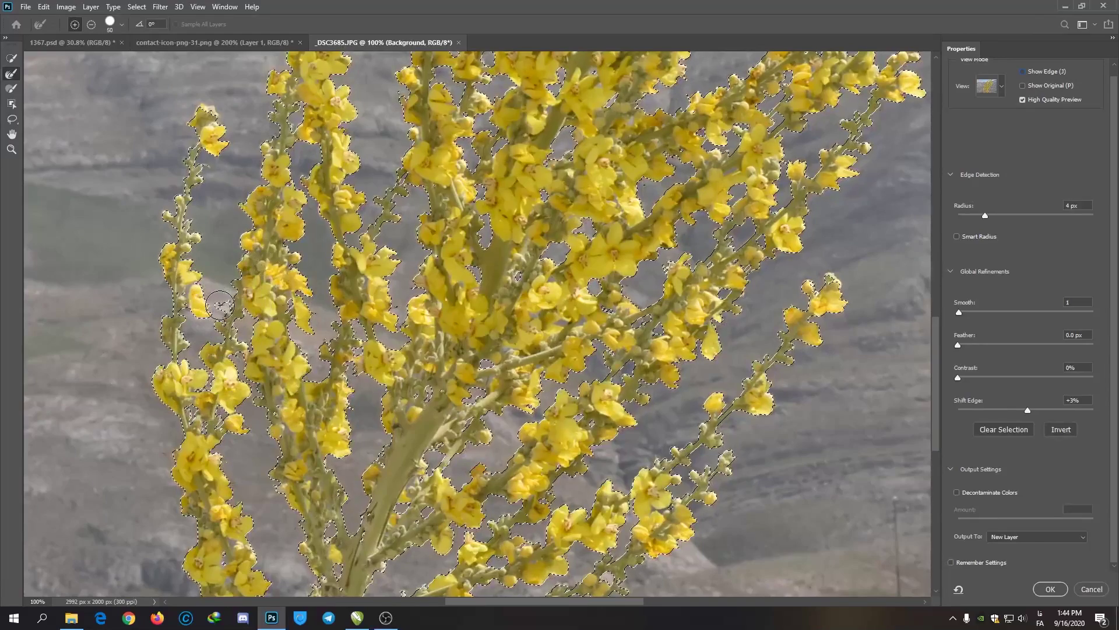
pyautogui.press('alt')
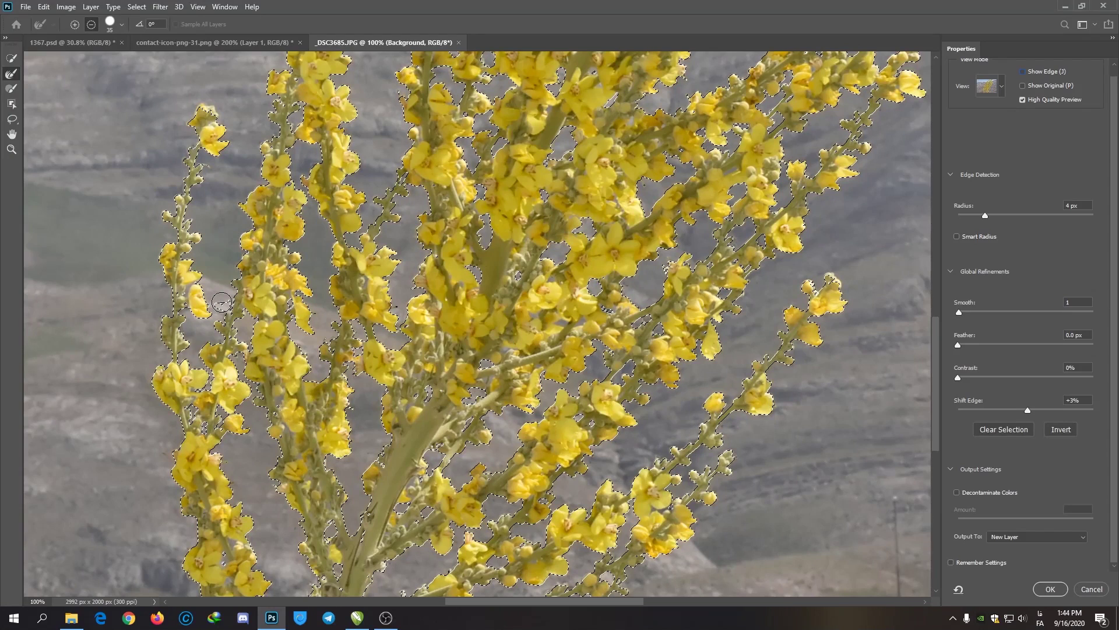
pyautogui.moveTo(224, 267); pyautogui.dragTo(207, 274)
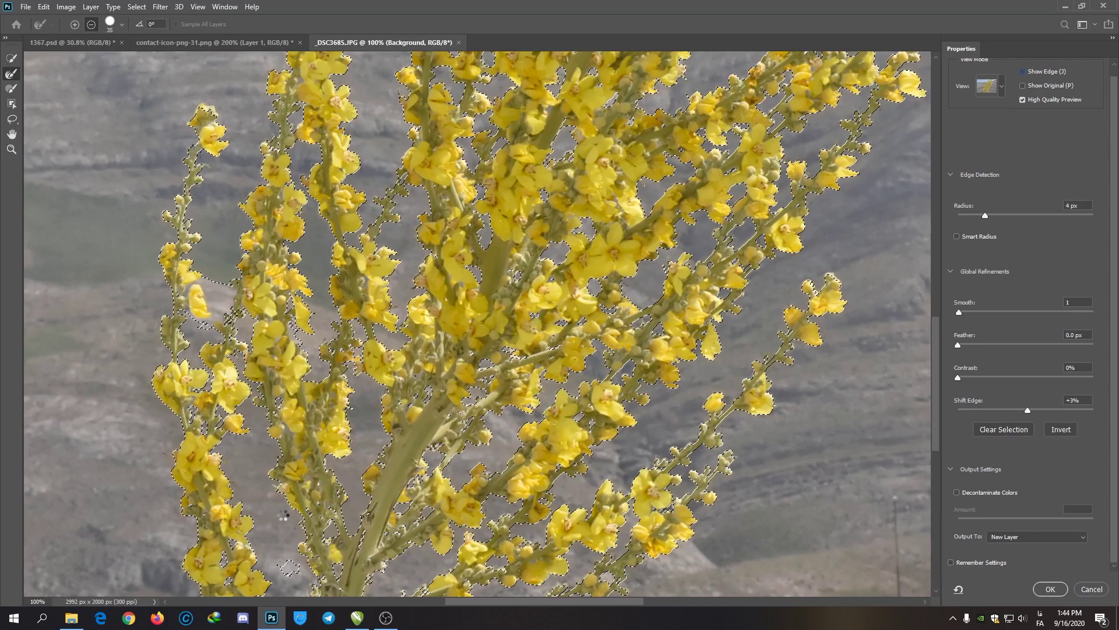
pyautogui.moveTo(267, 255); pyautogui.dragTo(352, 464)
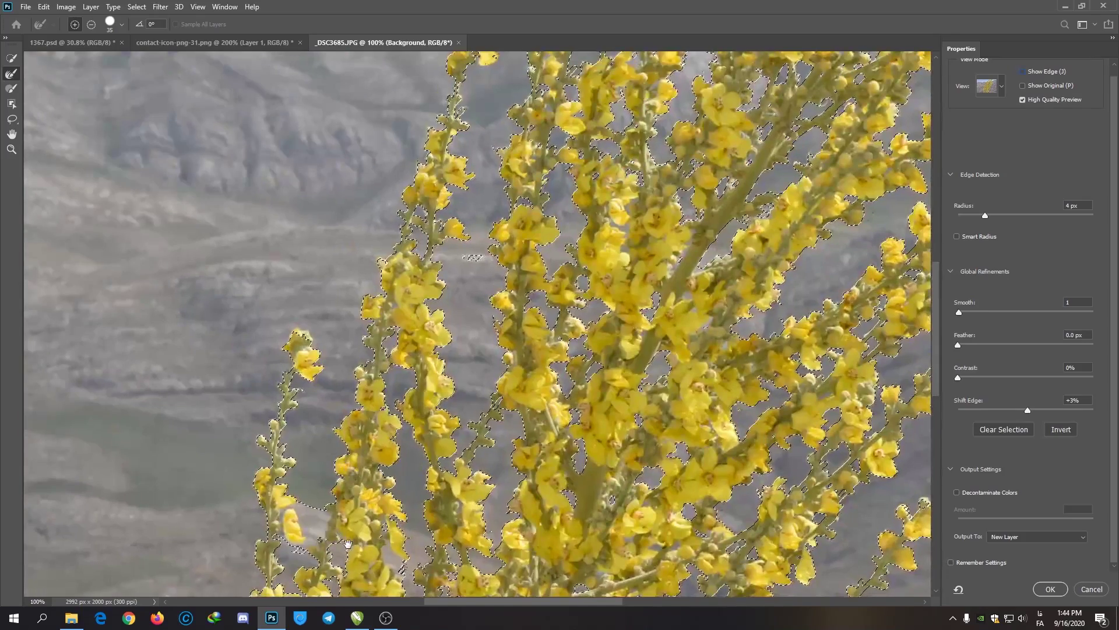
pyautogui.moveTo(348, 543); pyautogui.dragTo(363, 435)
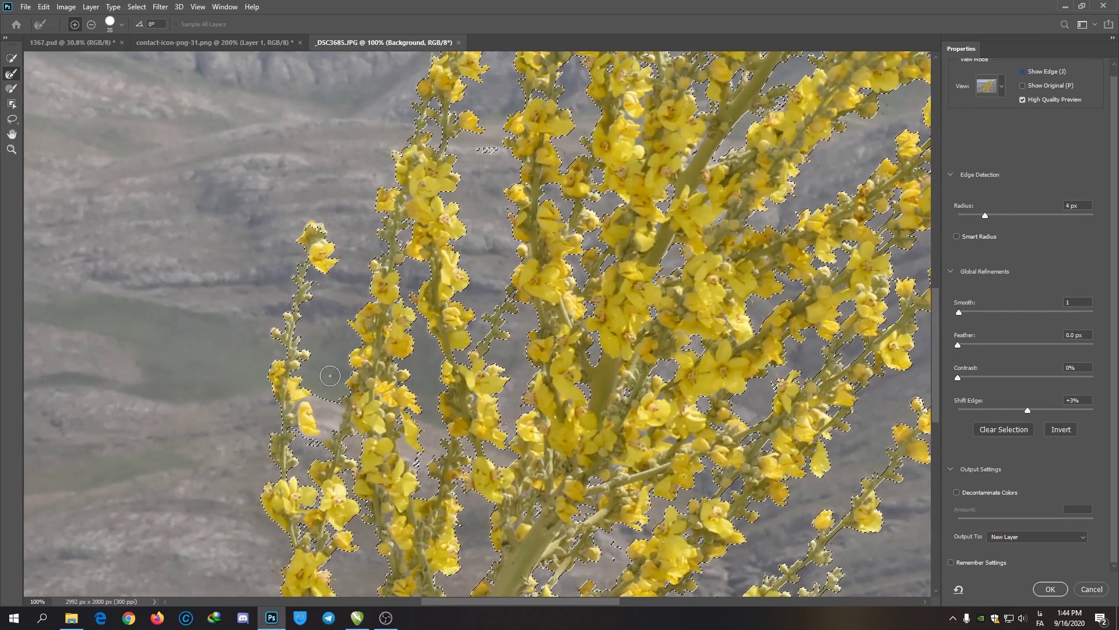
pyautogui.moveTo(333, 436); pyautogui.dragTo(324, 423)
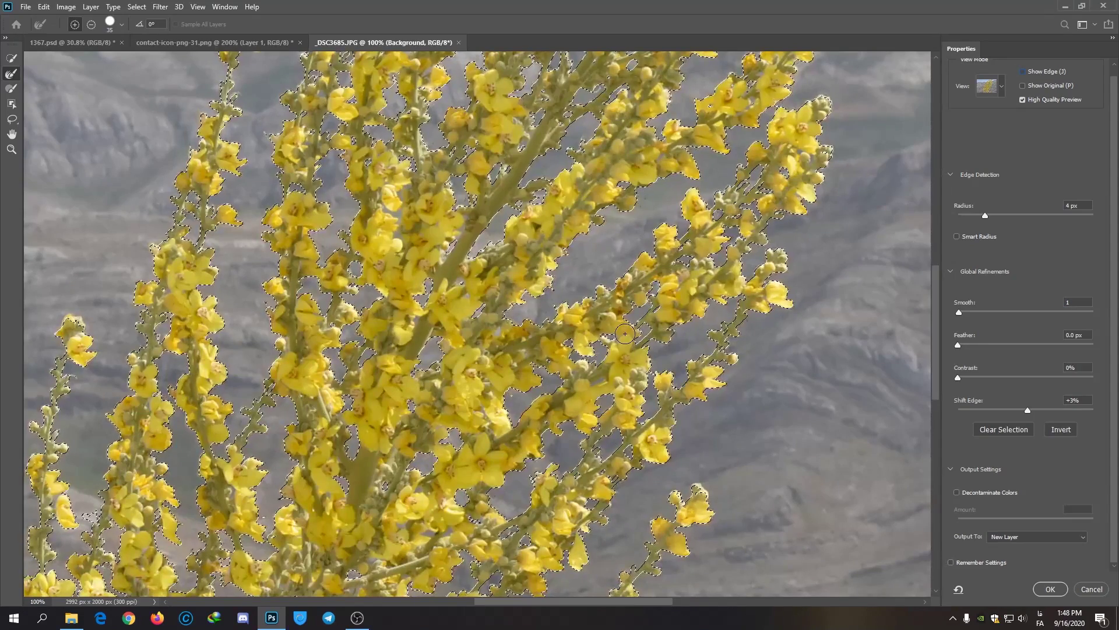
# Step: Check the refined edges along the lower flower branches and output the selection to its new layer
pyautogui.moveTo(576, 359)
pyautogui.mouseDown()
pyautogui.moveTo(755, 229)
pyautogui.moveTo(729, 97)
pyautogui.moveTo(688, 76)
pyautogui.mouseUp()
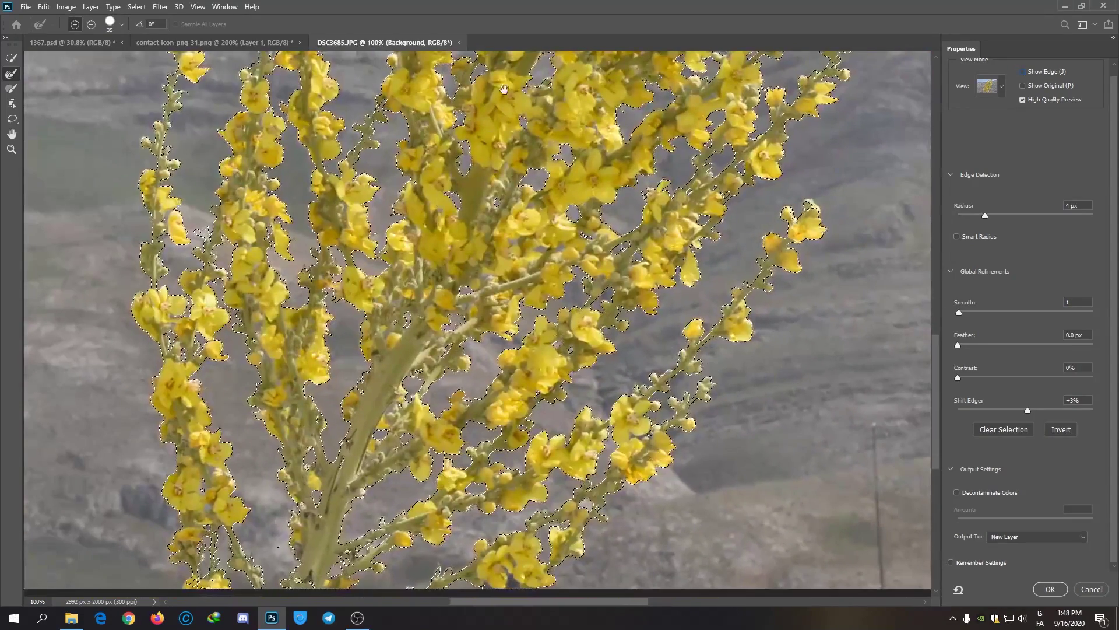
pyautogui.scroll(5, 622, 298)
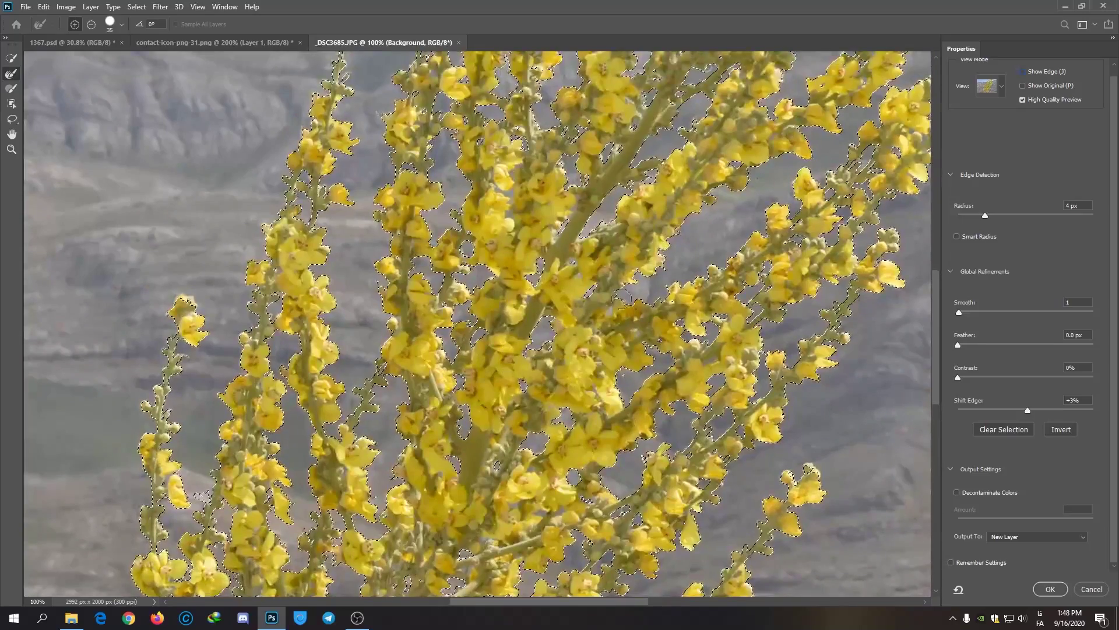
pyautogui.click(1049, 589)
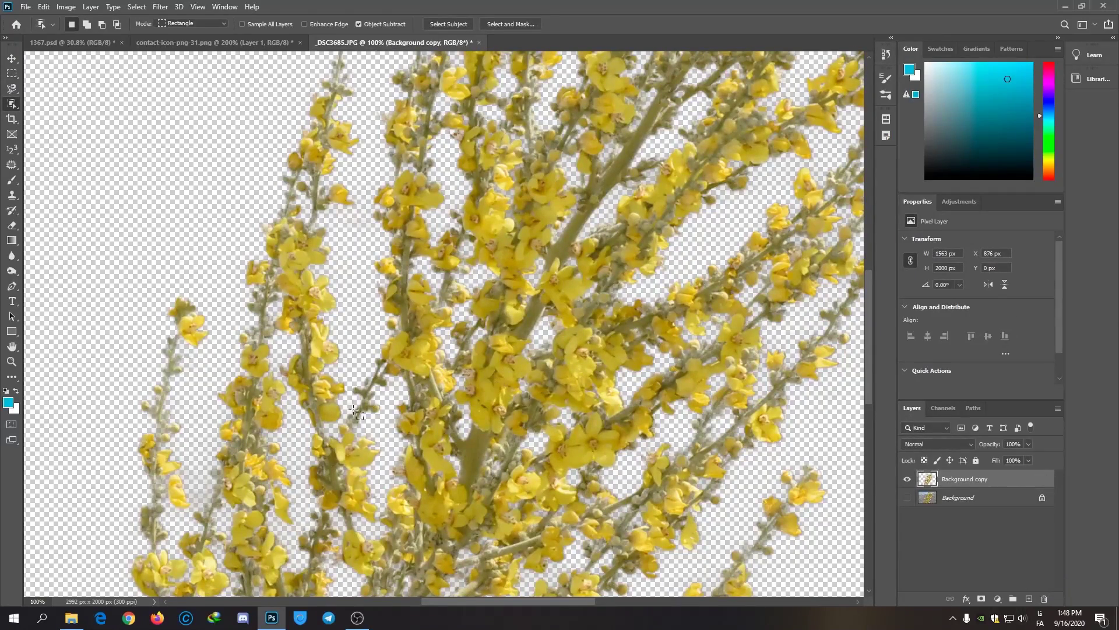
# Step: Erase leftover background around the cut-out flower branches with the Eraser Tool, reducing its brush to size 10
pyautogui.moveTo(357, 447); pyautogui.dragTo(572, 311)
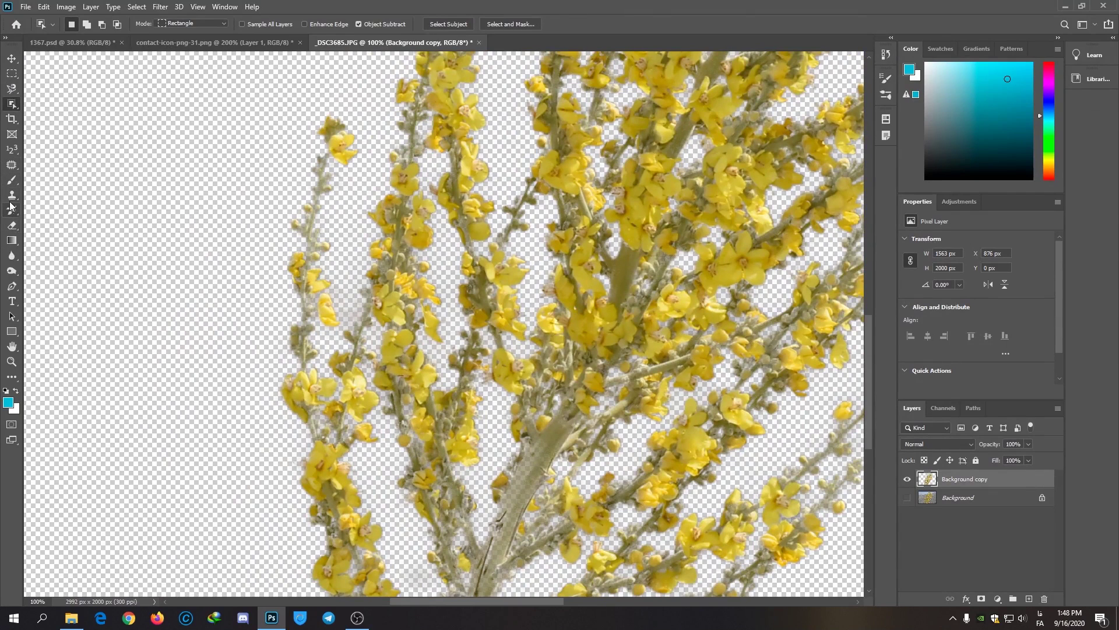
pyautogui.rightClick(14, 226)
pyautogui.click(68, 226)
pyautogui.press('[')
pyautogui.press('[')
pyautogui.press('[')
pyautogui.press('[')
pyautogui.press('[')
pyautogui.press('[')
pyautogui.press('[')
pyautogui.press('[')
pyautogui.press('[')
pyautogui.press('[')
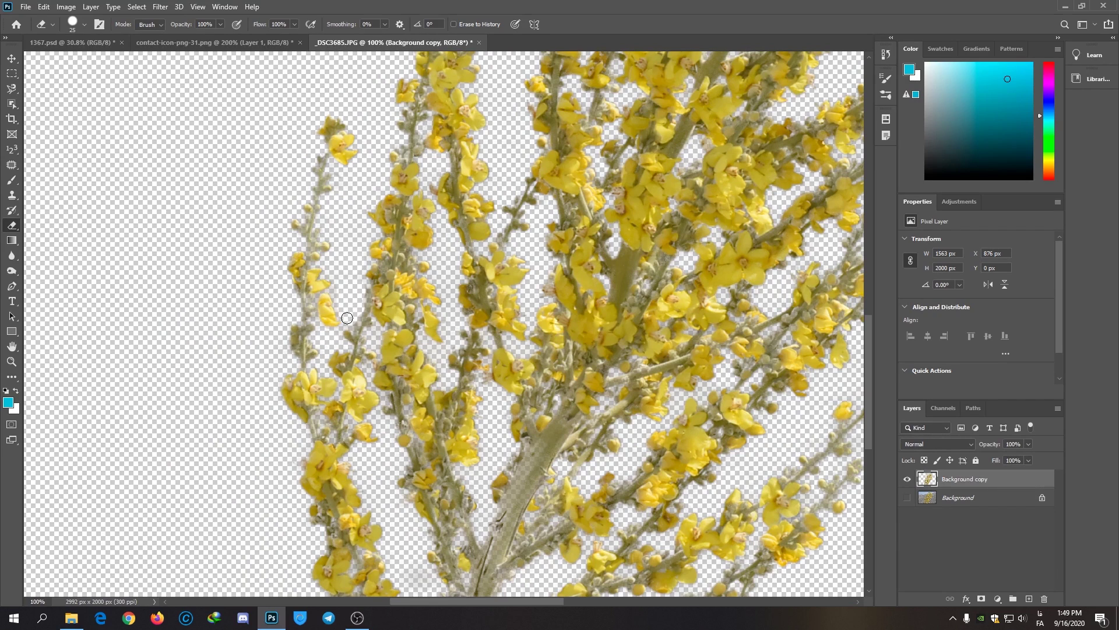
pyautogui.press('[')
pyautogui.moveTo(510, 233); pyautogui.dragTo(439, 446)
pyautogui.moveTo(580, 346); pyautogui.dragTo(479, 444)
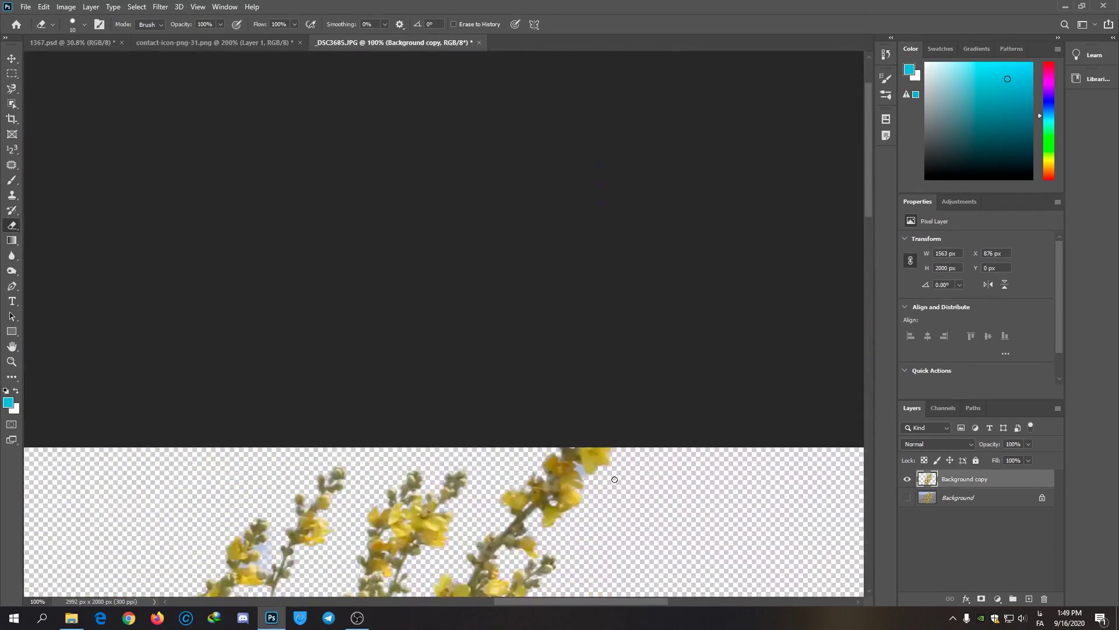
pyautogui.moveTo(607, 498); pyautogui.dragTo(641, 426)
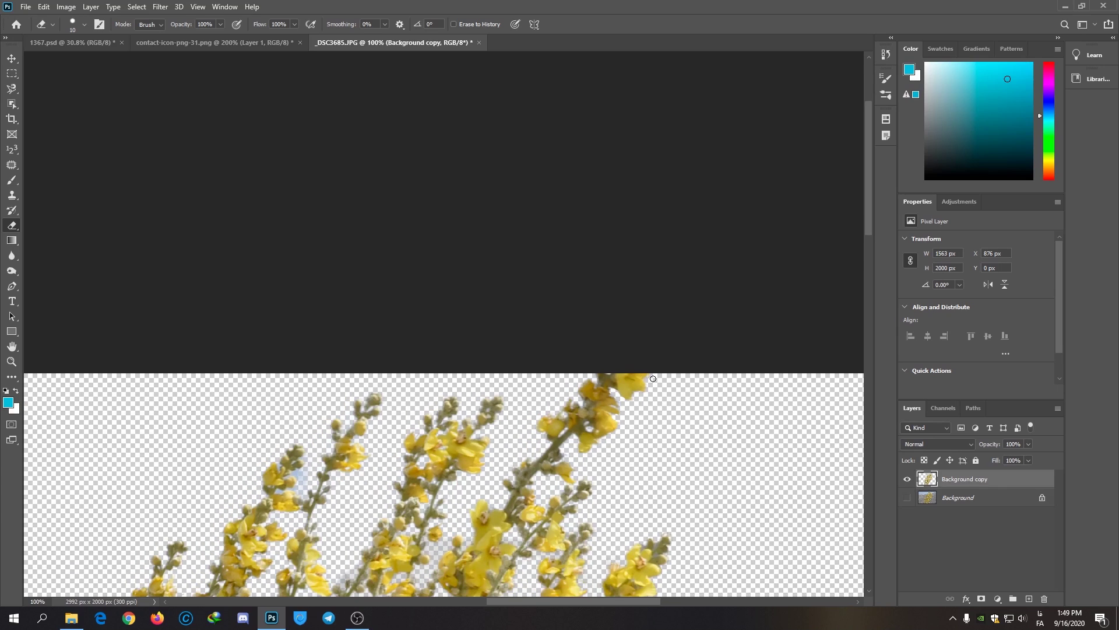
pyautogui.moveTo(648, 460); pyautogui.dragTo(656, 216)
pyautogui.moveTo(628, 525); pyautogui.dragTo(772, 197)
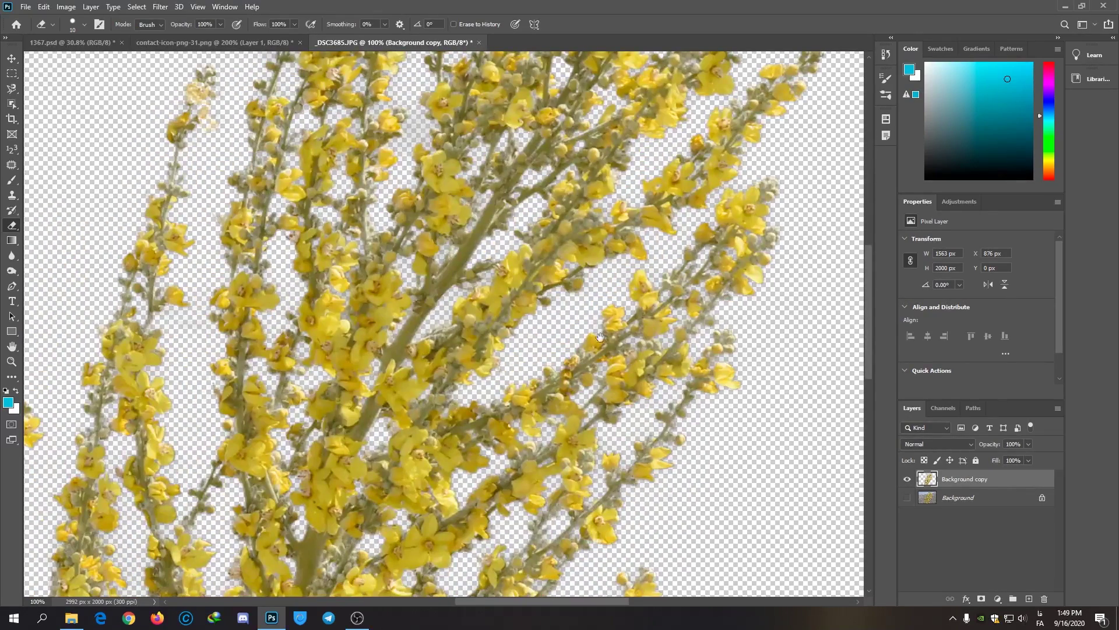
# Step: Shift the cut-out flower layer about 375 px right and 292 px up on its canvas with the Move Tool
pyautogui.click(10, 103)
pyautogui.click(11, 59)
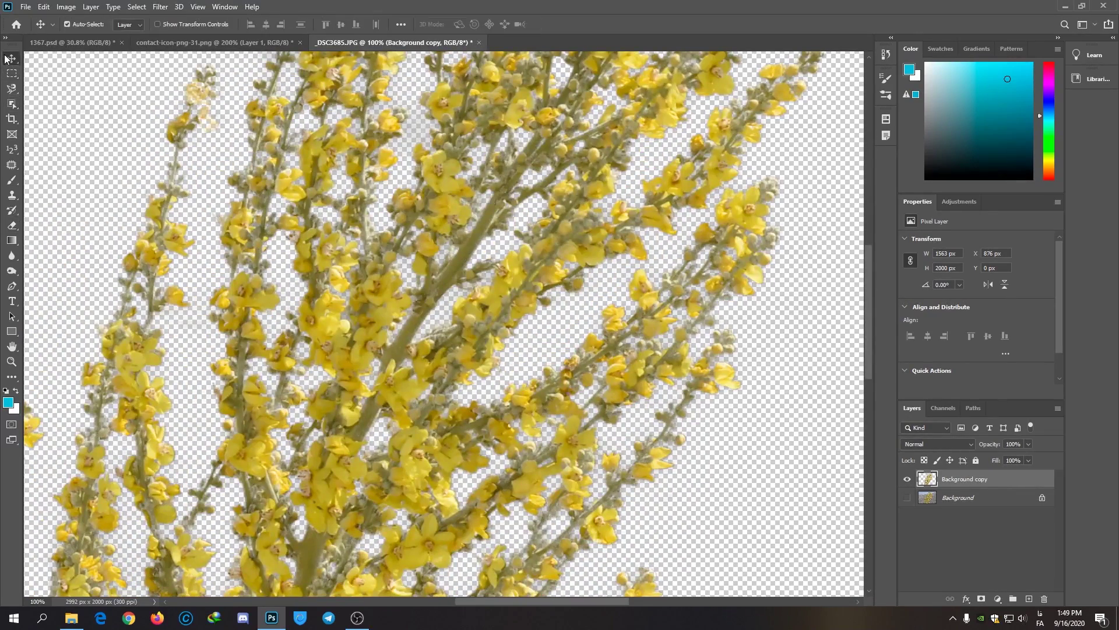
pyautogui.moveTo(351, 334); pyautogui.dragTo(570, 164)
pyautogui.moveTo(440, 406); pyautogui.dragTo(262, 135)
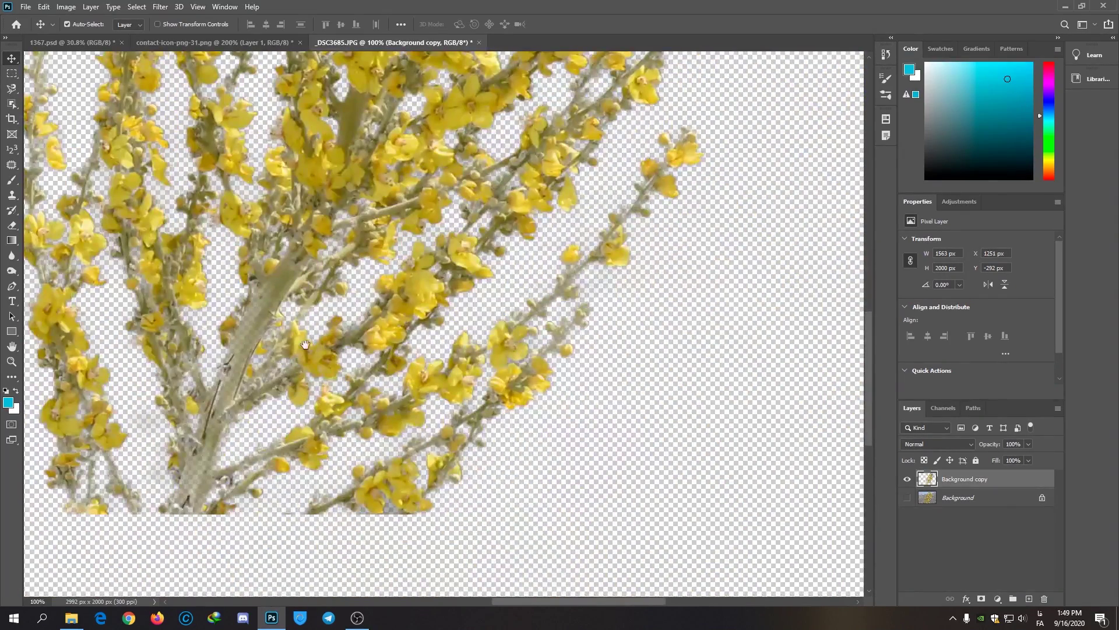
# Step: Bring the flower layer into 1367.psd, scale it to about 972 × 1209 px and place it in the photo's lower-left corner
pyautogui.moveTo(305, 345); pyautogui.dragTo(426, 484)
pyautogui.moveTo(547, 246); pyautogui.dragTo(424, 334)
pyautogui.hotkey('ctrl', 't')
pyautogui.moveTo(550, 181); pyautogui.dragTo(444, 324)
pyautogui.moveTo(297, 412); pyautogui.dragTo(271, 465)
pyautogui.click(573, 25)
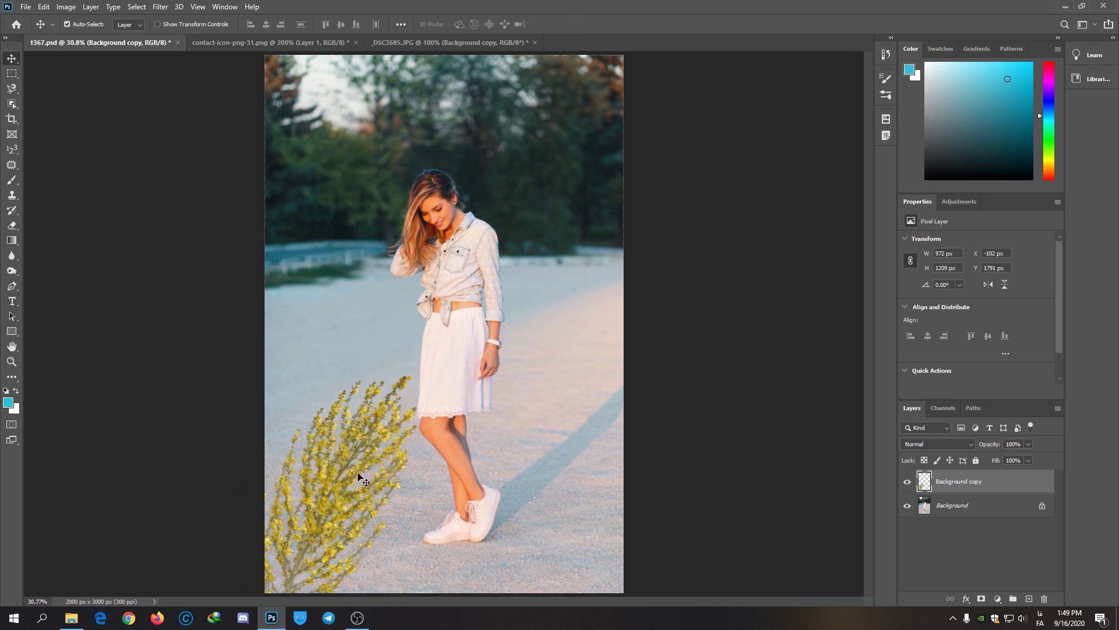